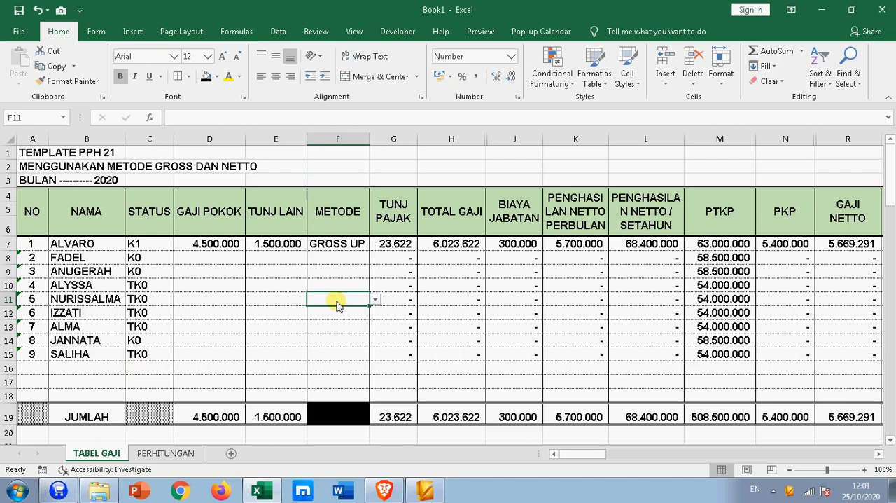
- Examine the title rows, column headings and employee status entries of the payroll table on the TABEL GAJI sheet
click(31, 219)
drag(31, 218, 857, 203)
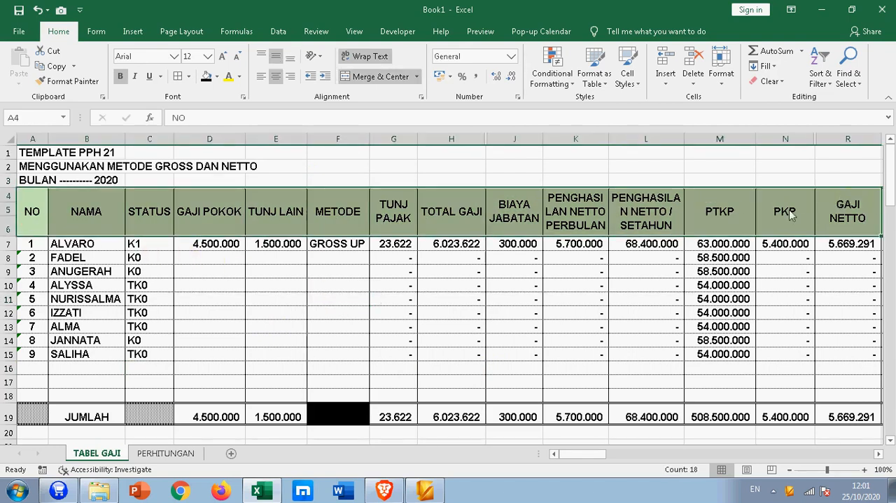
click(397, 154)
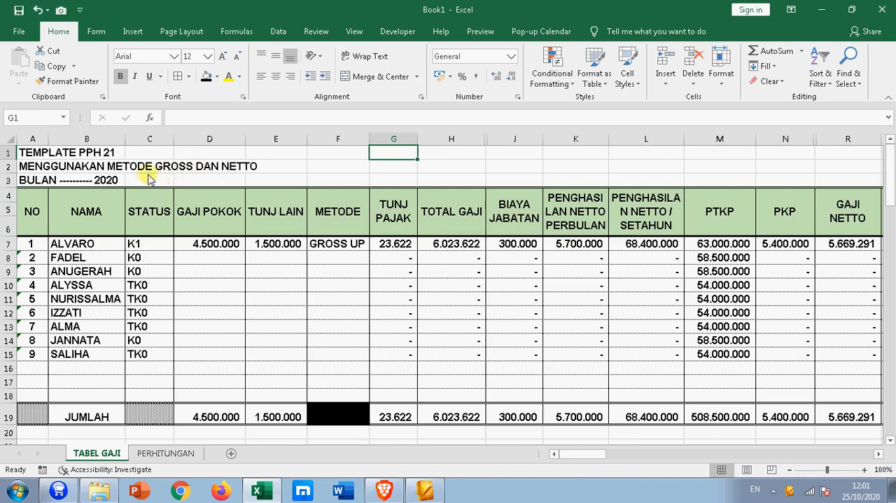
click(179, 168)
click(154, 164)
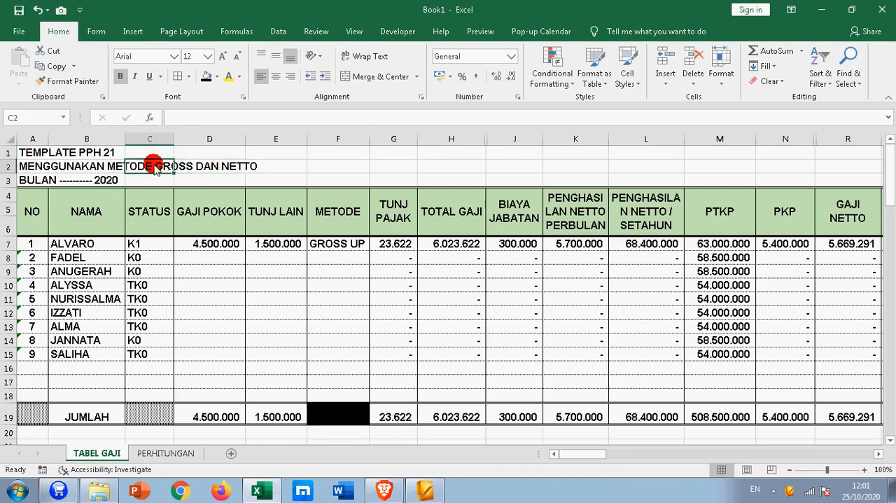
click(243, 165)
click(261, 168)
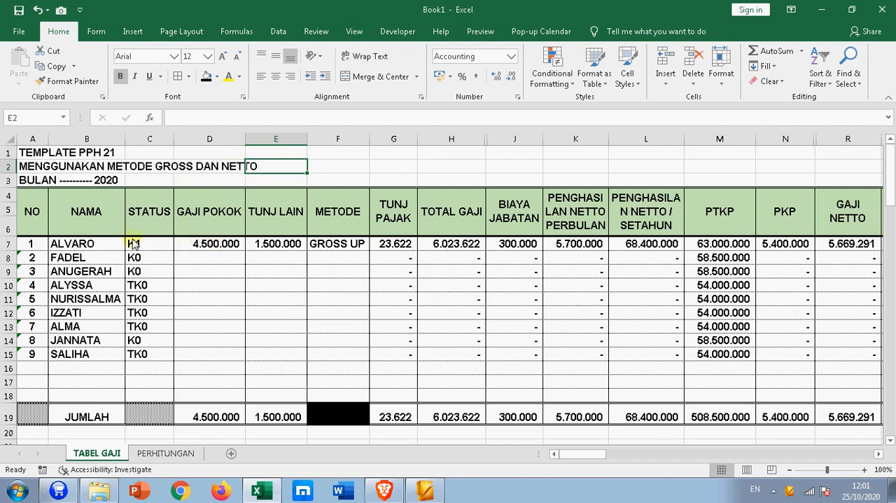
drag(35, 220, 125, 232)
click(136, 353)
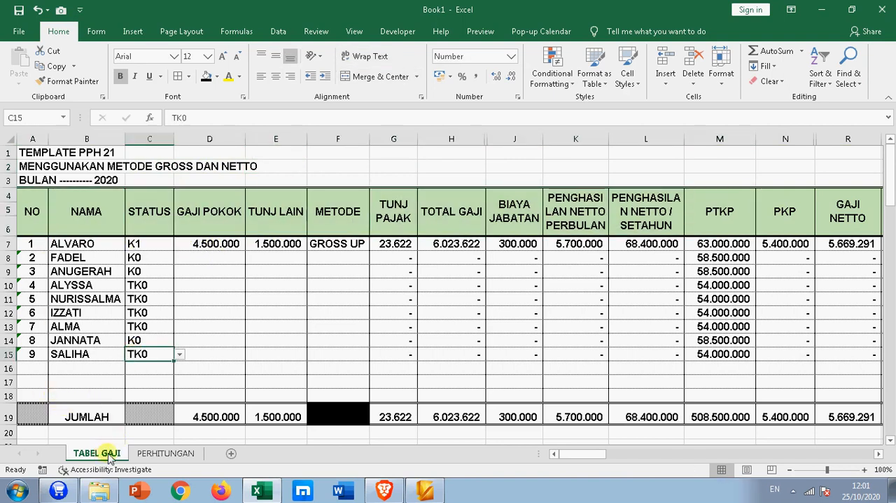
- Compare the TABEL GAJI and PERHITUNGAN sheets, examining the basic salary, other allowance, gross income and monthly PPH 21 cells in the calculation
click(166, 454)
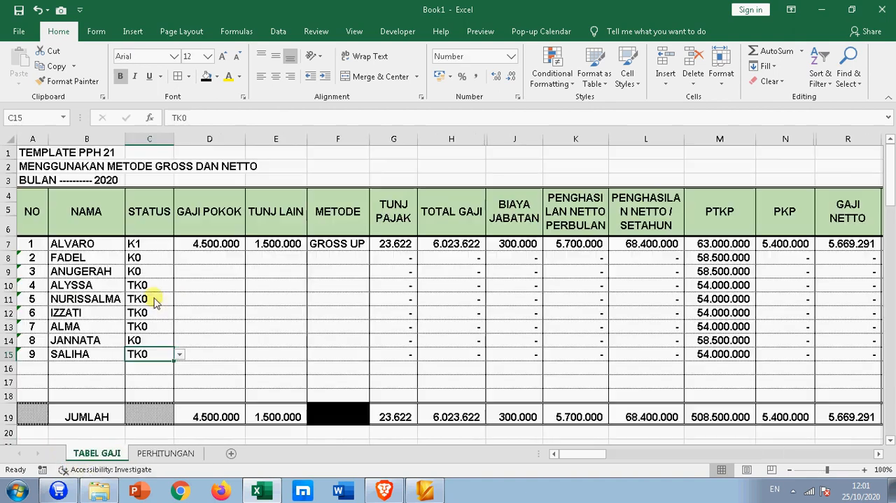
click(95, 453)
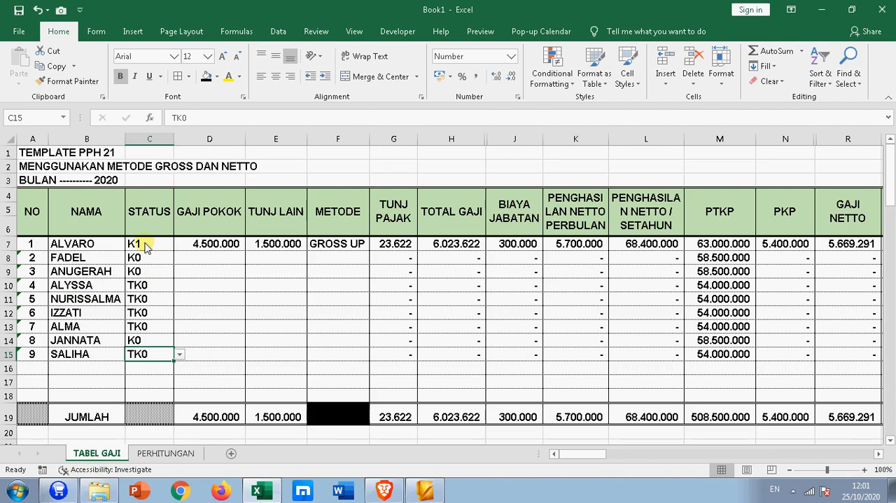
click(47, 220)
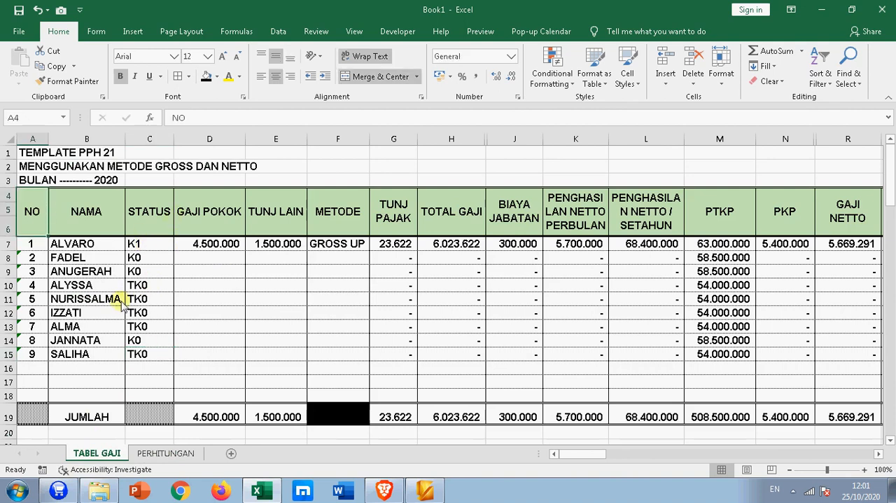
click(153, 453)
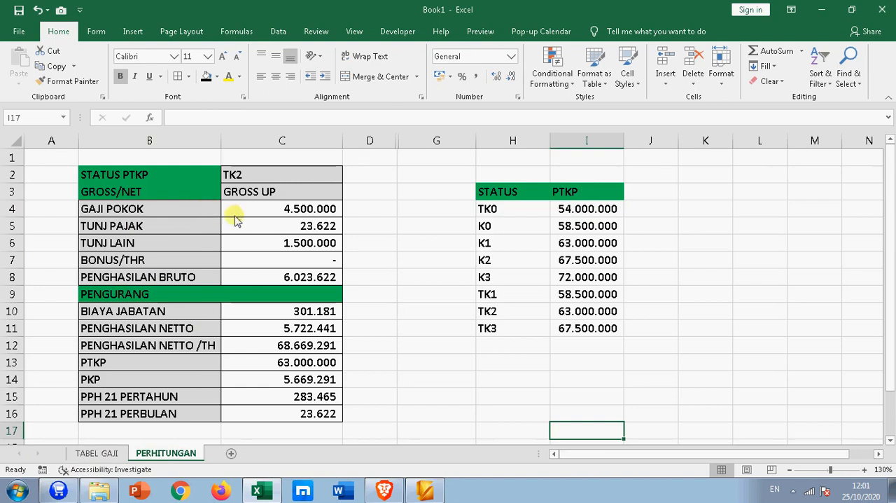
click(261, 208)
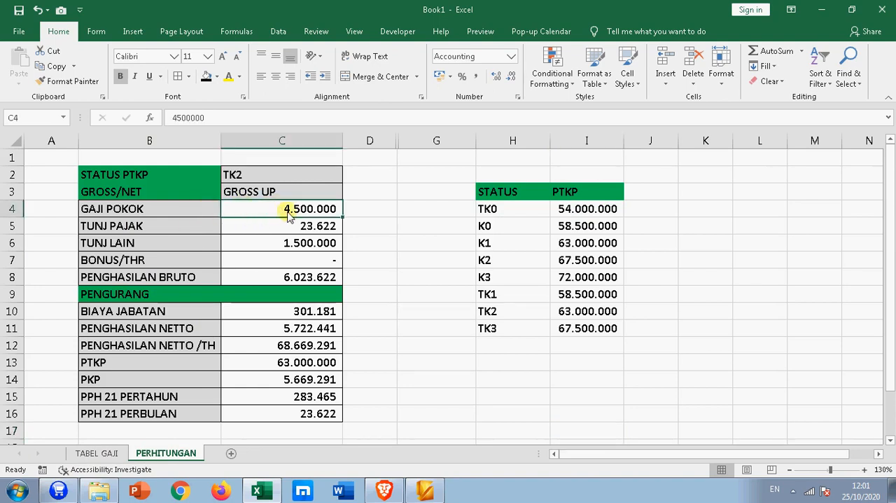
click(283, 246)
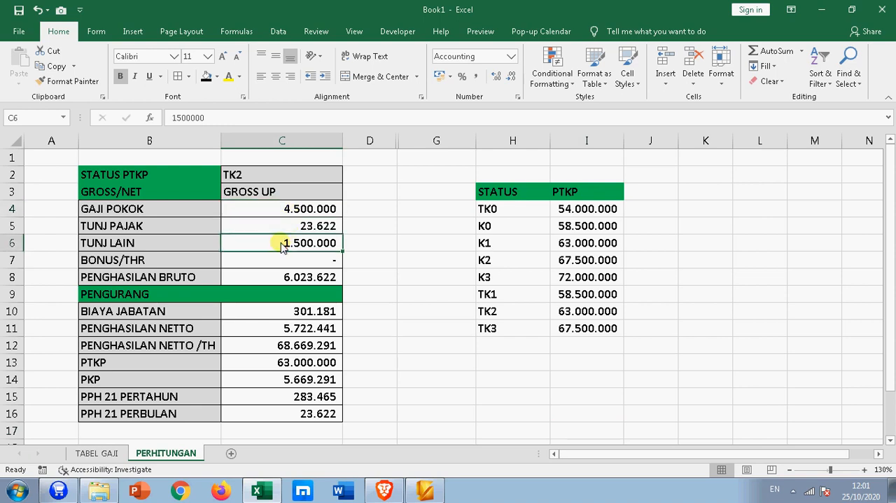
click(279, 280)
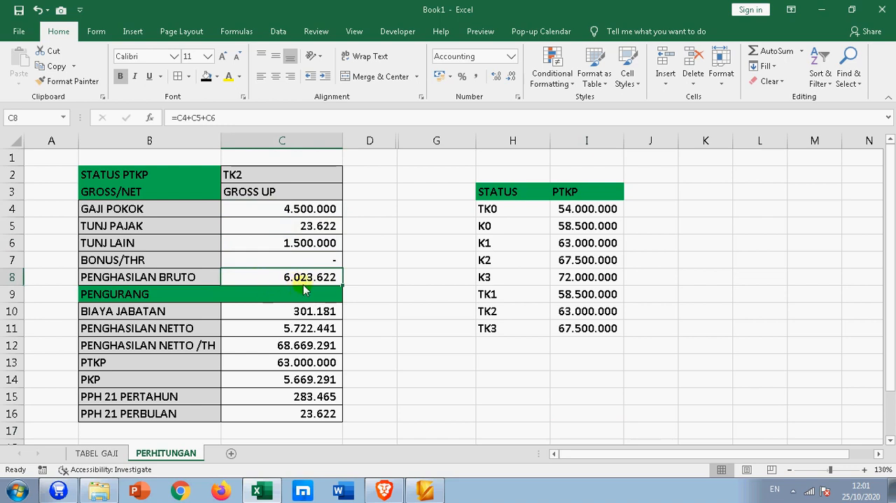
click(293, 416)
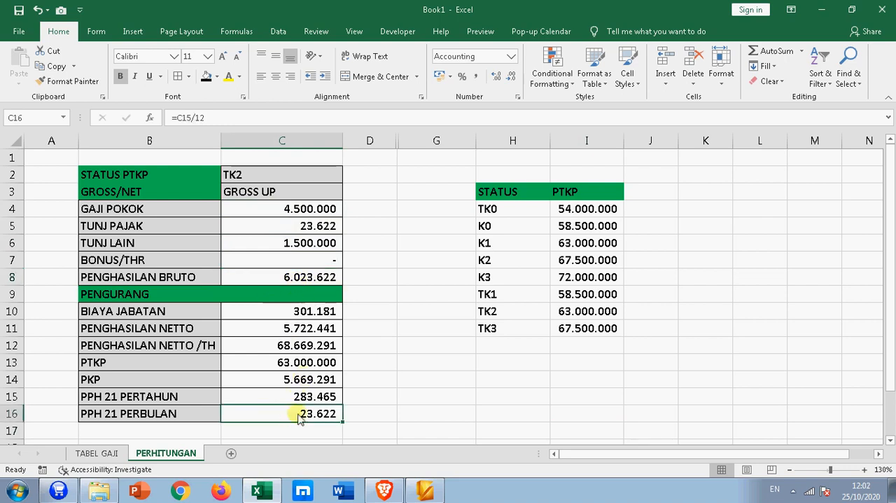
- Review the GROSS/NET options in C3 of the PERHITUNGAN sheet and set the method to NETTO
click(296, 197)
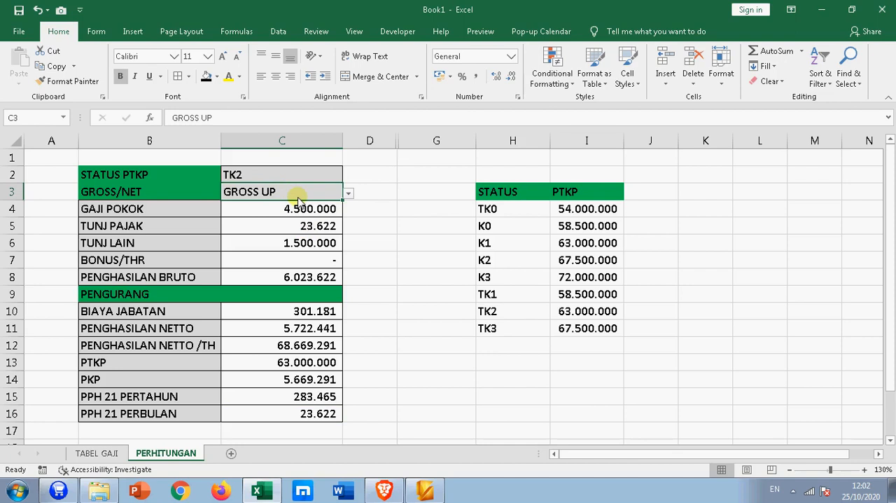
click(348, 194)
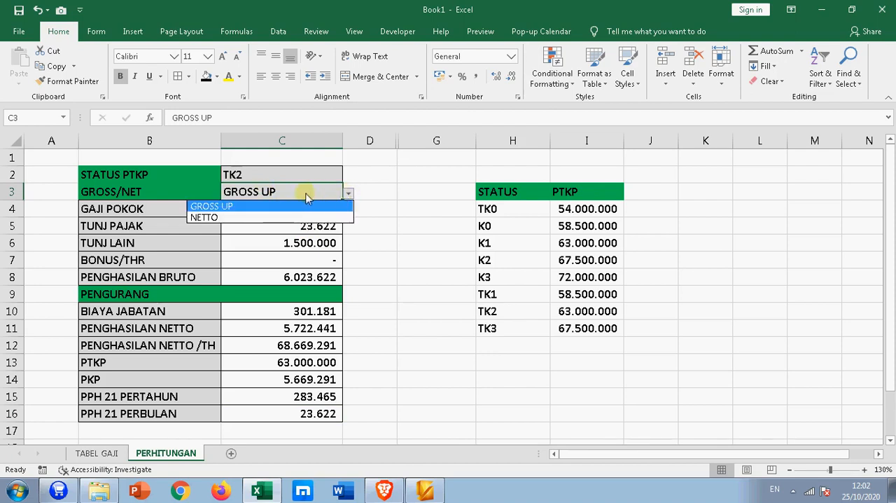
click(371, 184)
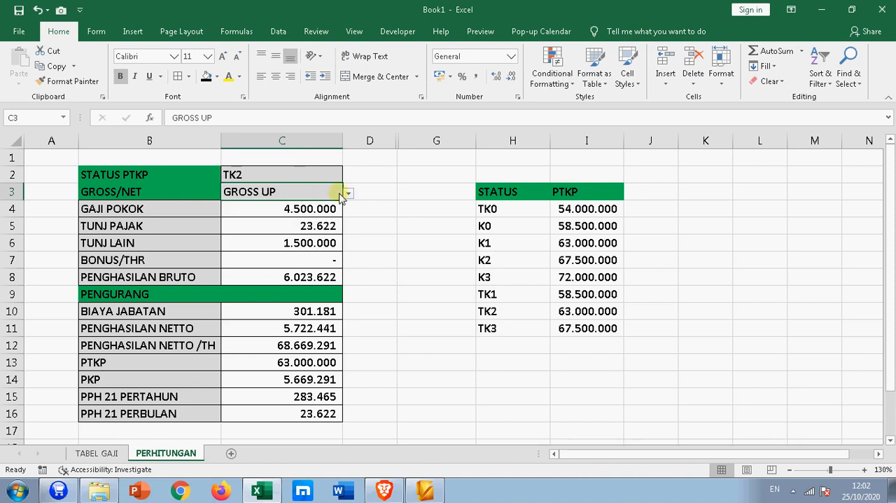
click(347, 194)
click(237, 208)
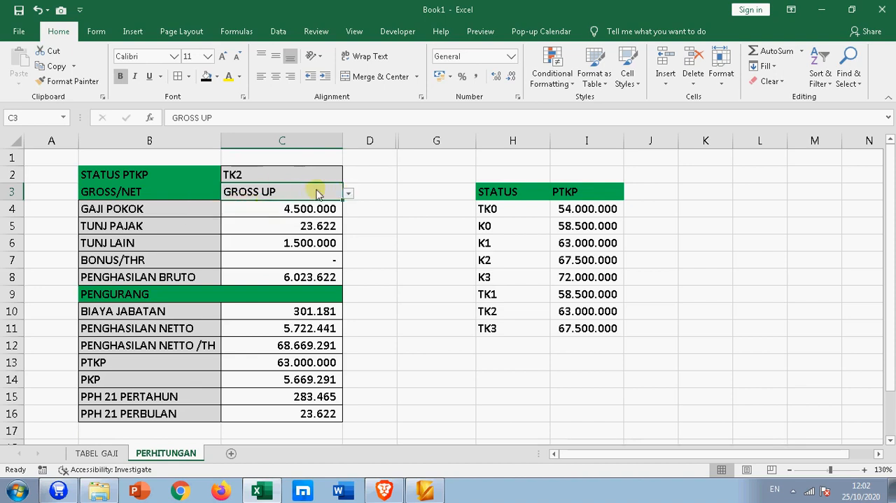
click(349, 194)
click(240, 217)
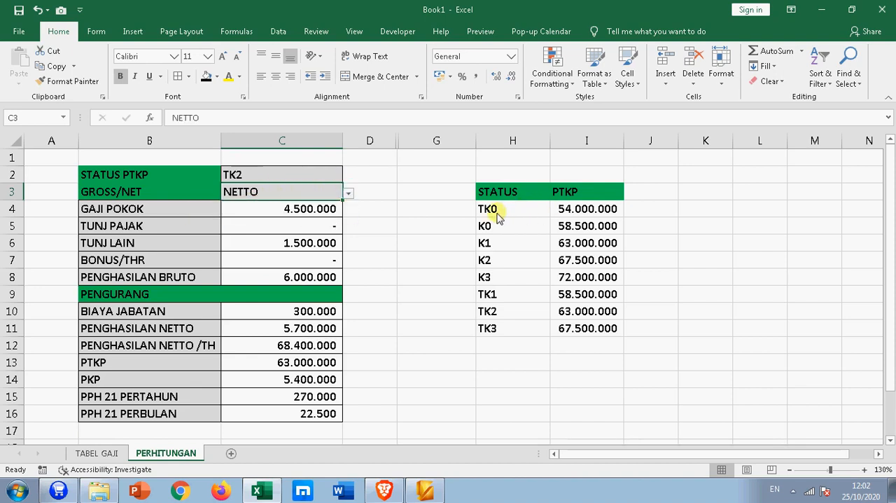
- Set the STATUS PTKP in C2 to K1
click(329, 176)
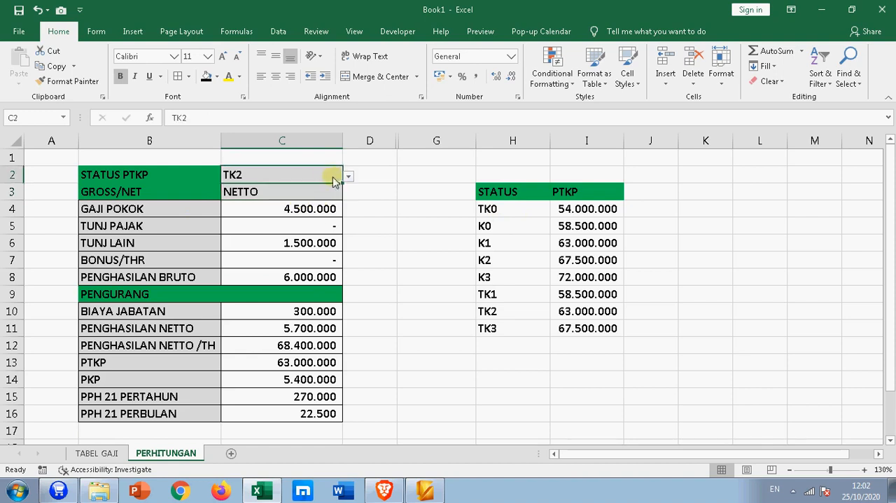
click(348, 176)
click(353, 175)
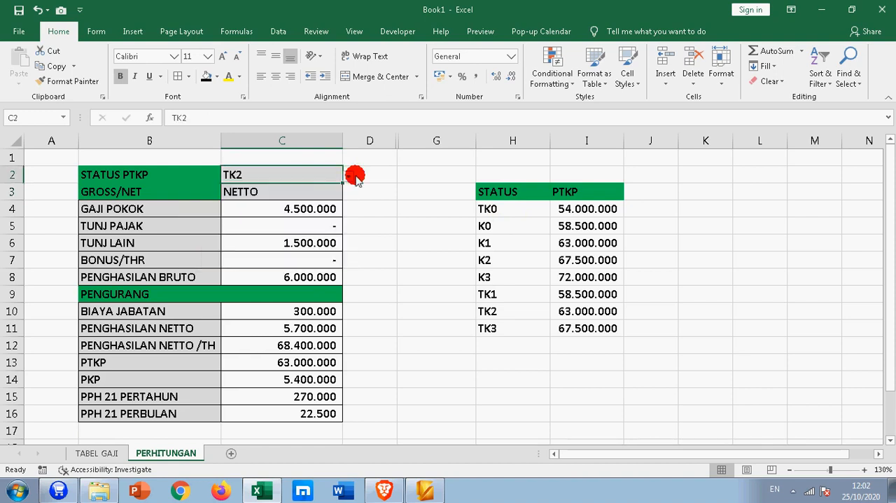
click(353, 177)
click(324, 177)
click(348, 175)
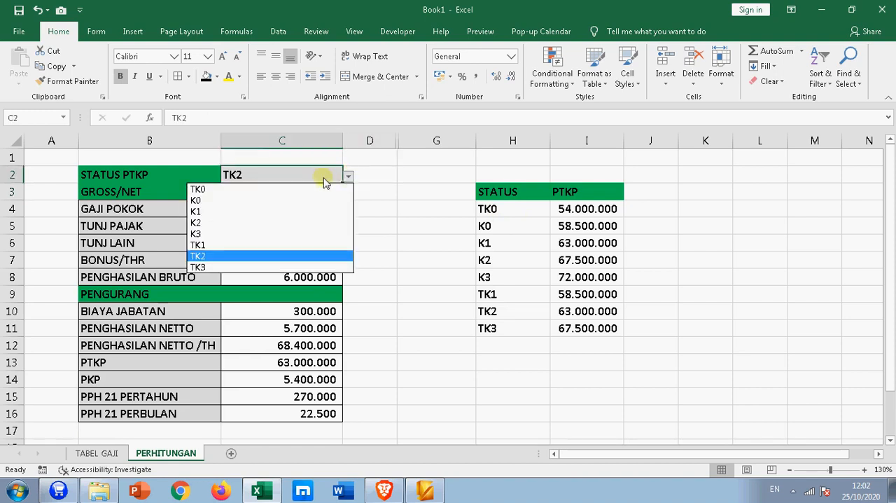
click(276, 207)
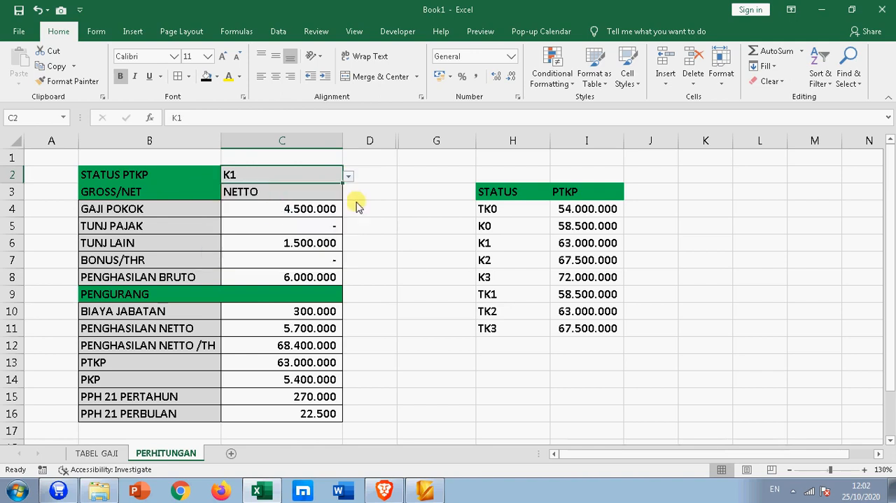
- Switch the GROSS/NET method in C3 to GROSS UP and back to NETTO to compare the two calculations
click(298, 196)
click(347, 195)
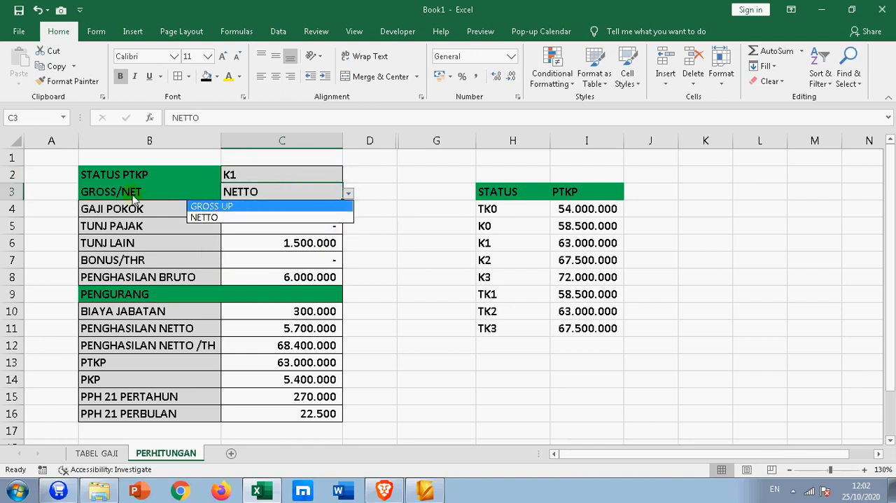
click(210, 208)
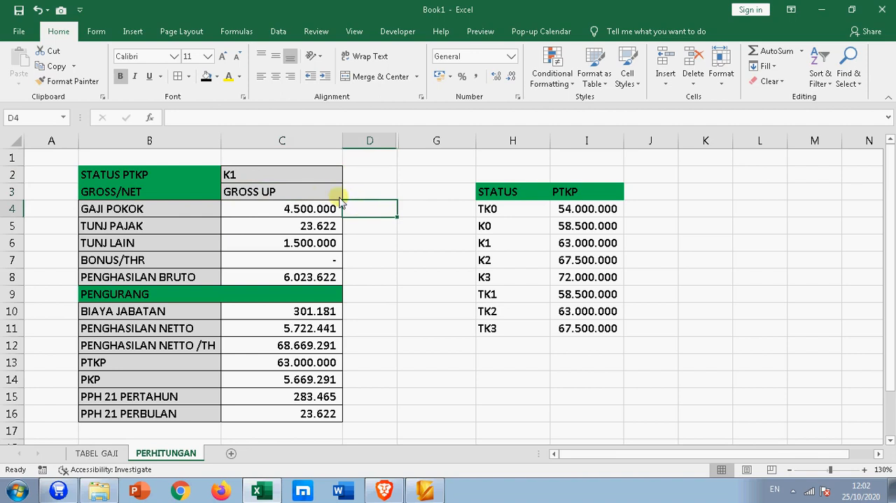
click(348, 193)
click(272, 218)
click(385, 212)
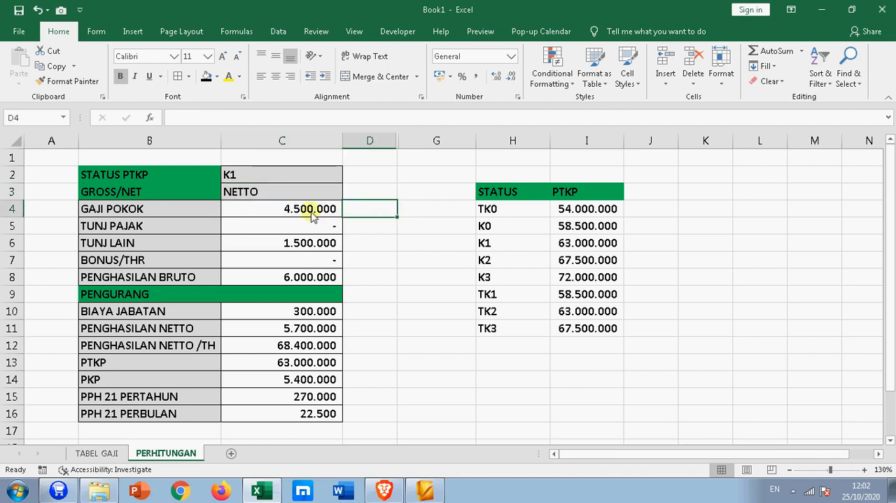
- Check the GAJI POKOK and TUNJ PAJAK rows and set the GROSS/NET method in C3 to GROSS UP
click(147, 213)
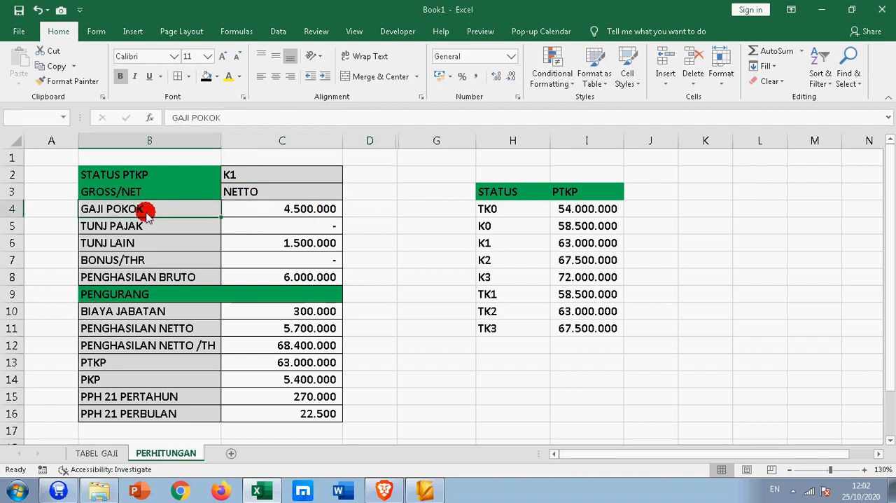
click(261, 214)
click(150, 229)
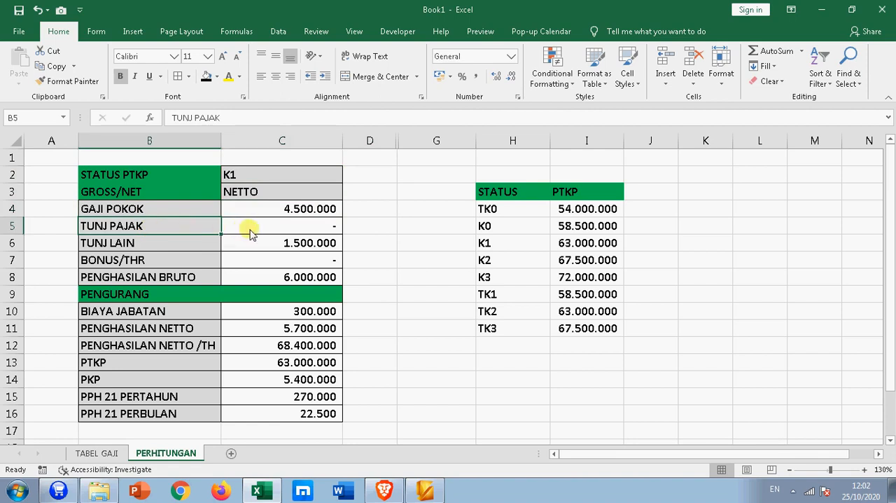
click(250, 228)
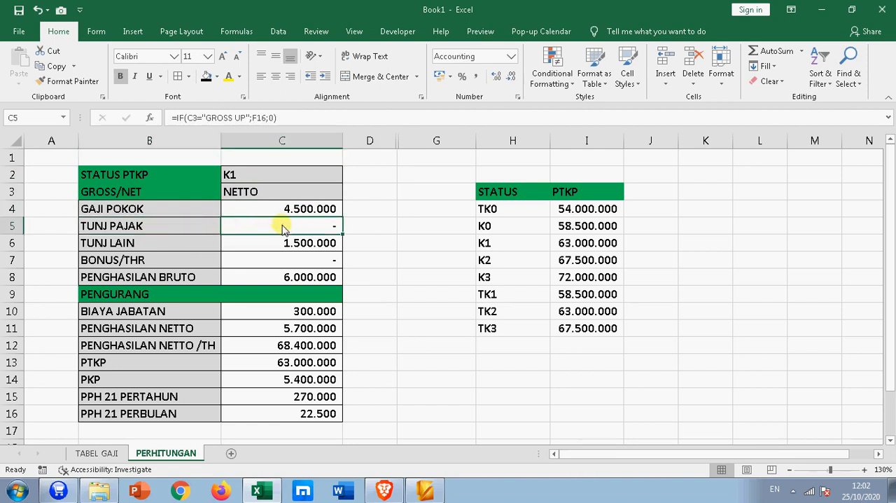
click(297, 189)
click(348, 193)
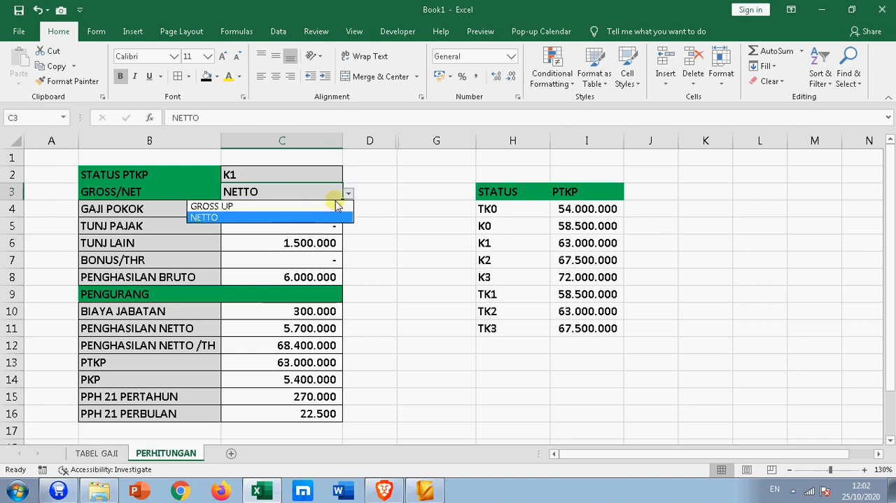
click(262, 206)
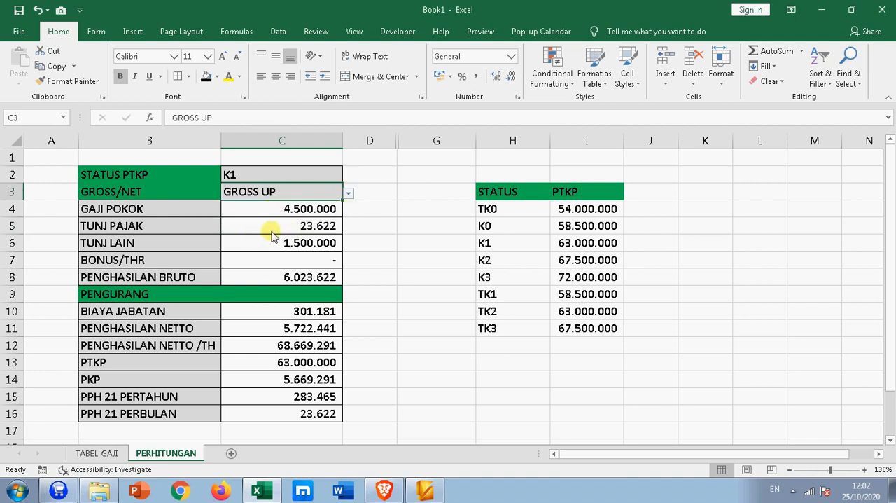
- Examine the IF formula behind the TUNJ PAJAK amount in C5 and the cells it refers to
click(294, 229)
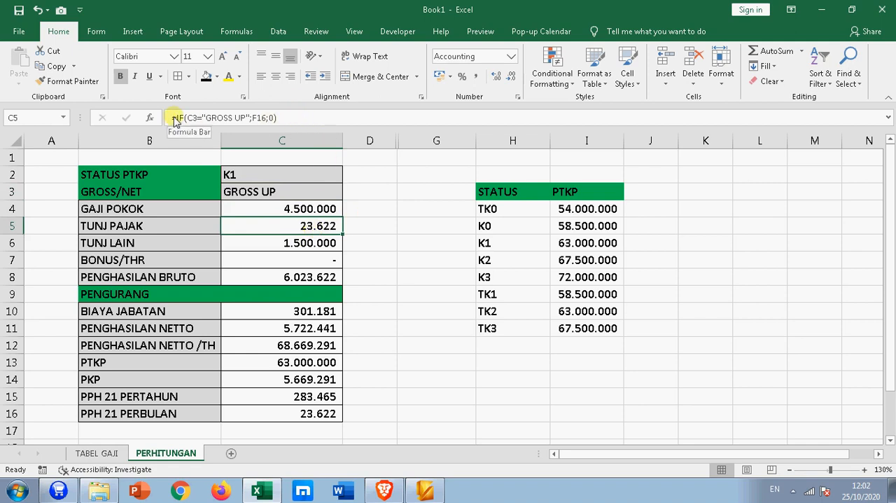
drag(173, 118, 299, 121)
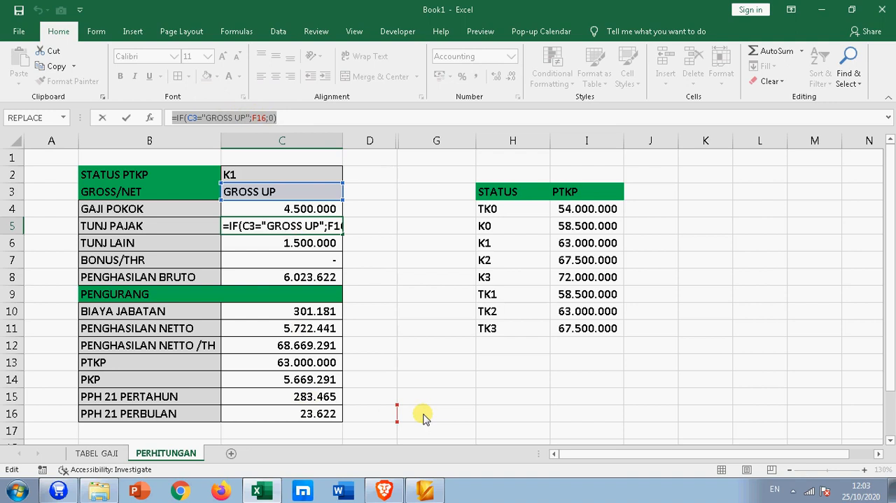
key(Return)
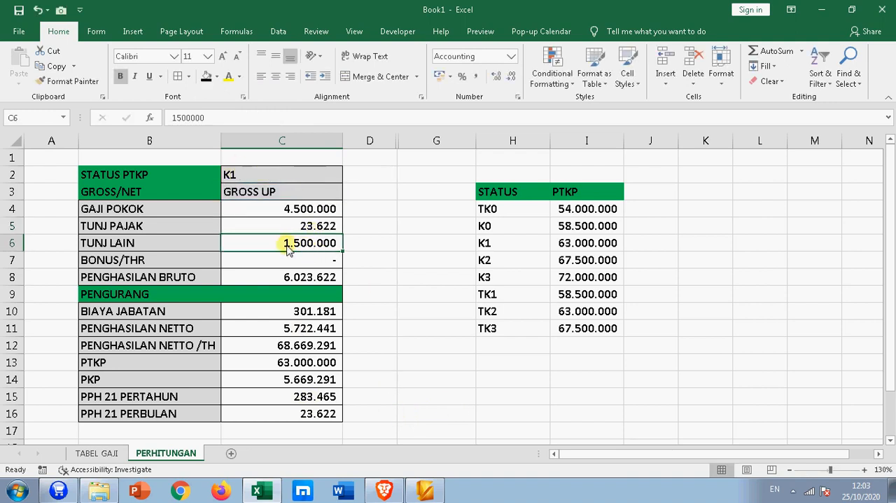
click(306, 221)
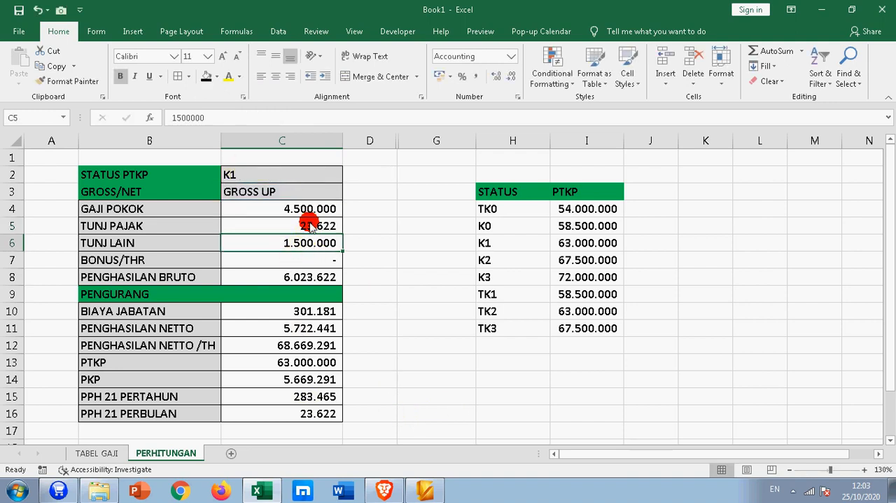
- Set the STATUS PTKP in C2 to K0 and check the TUNJ PAJAK and PPH 21 PERBULAN amounts
click(329, 175)
click(348, 178)
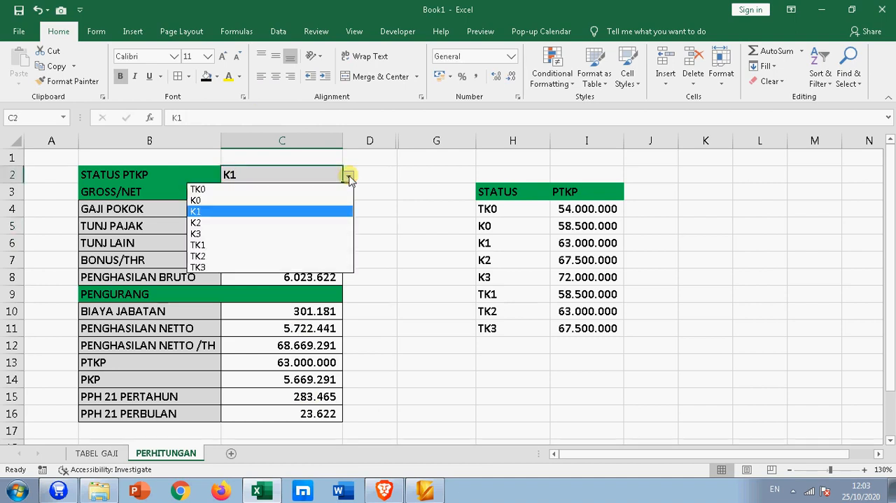
click(324, 201)
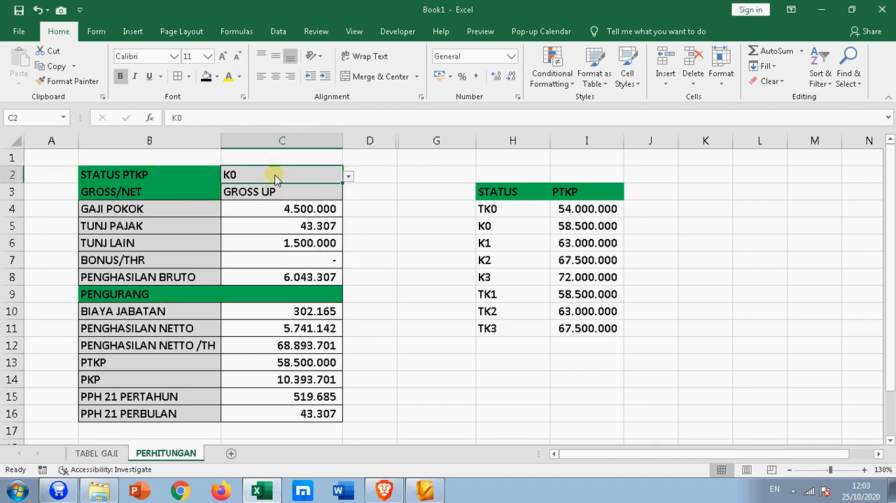
click(315, 226)
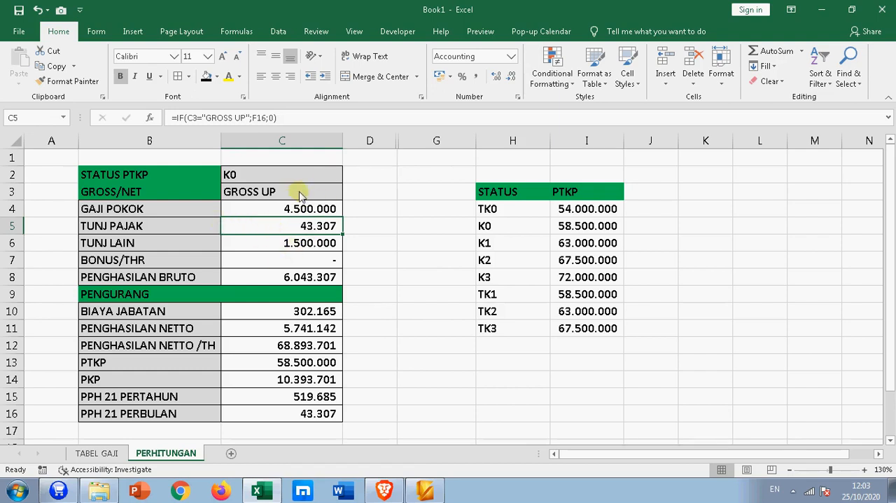
click(293, 415)
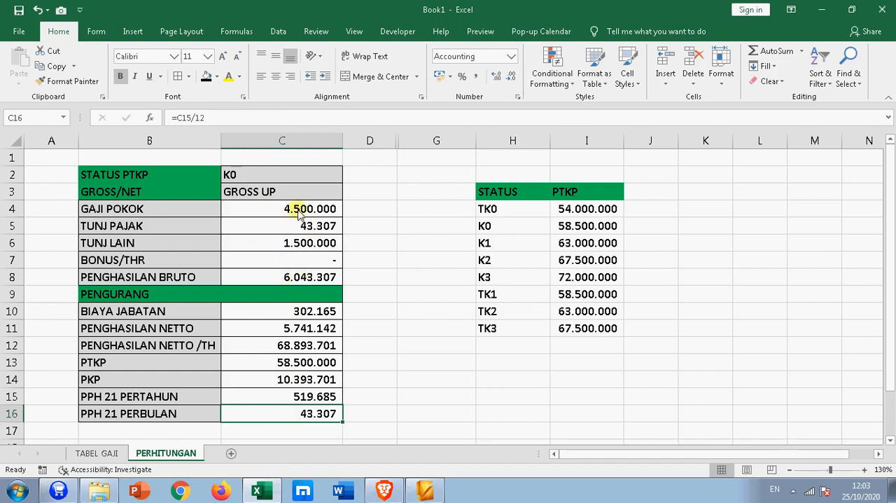
- Switch the GROSS/NET method in C3 to NETTO and check the PPH 21 PERBULAN and PENGHASILAN BRUTO amounts
click(320, 176)
click(340, 194)
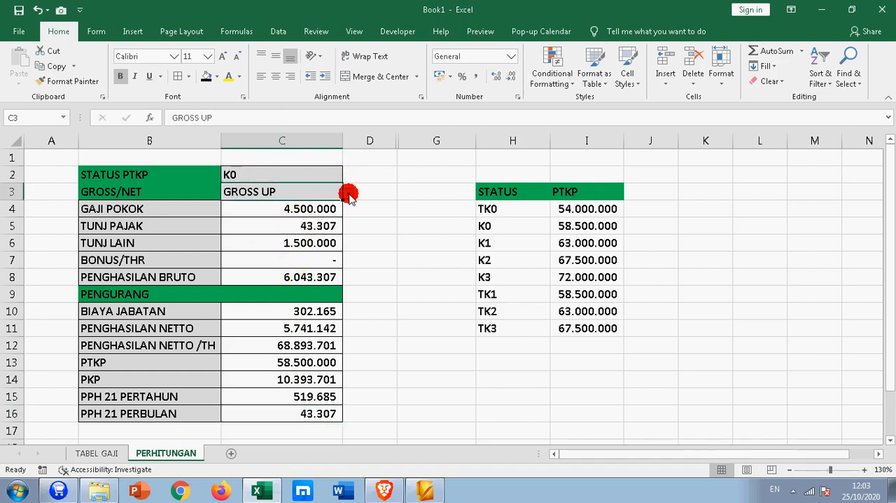
click(348, 194)
click(292, 214)
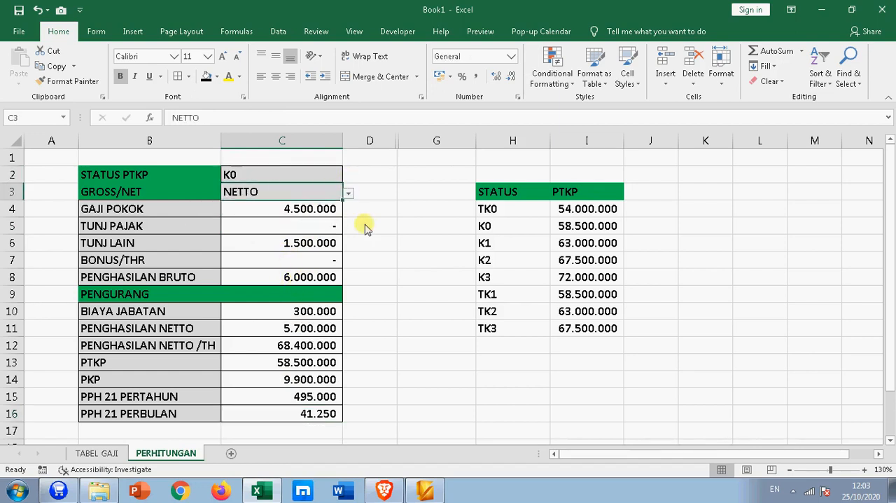
click(331, 420)
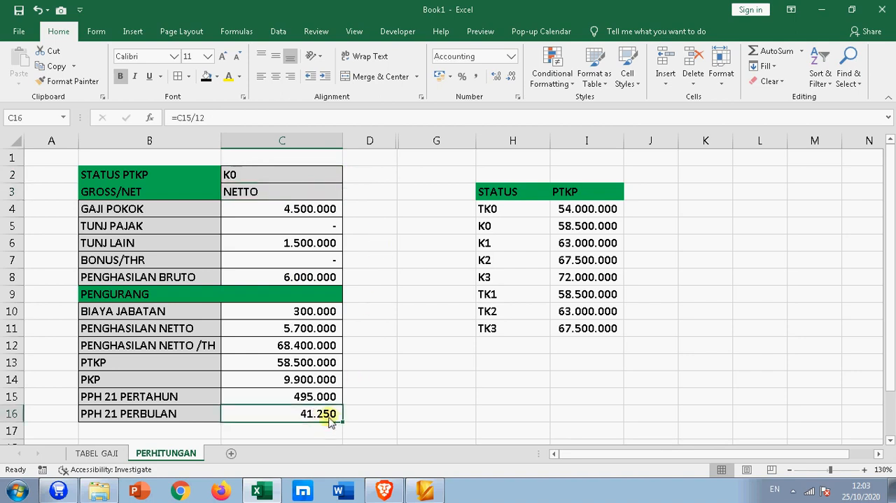
click(307, 281)
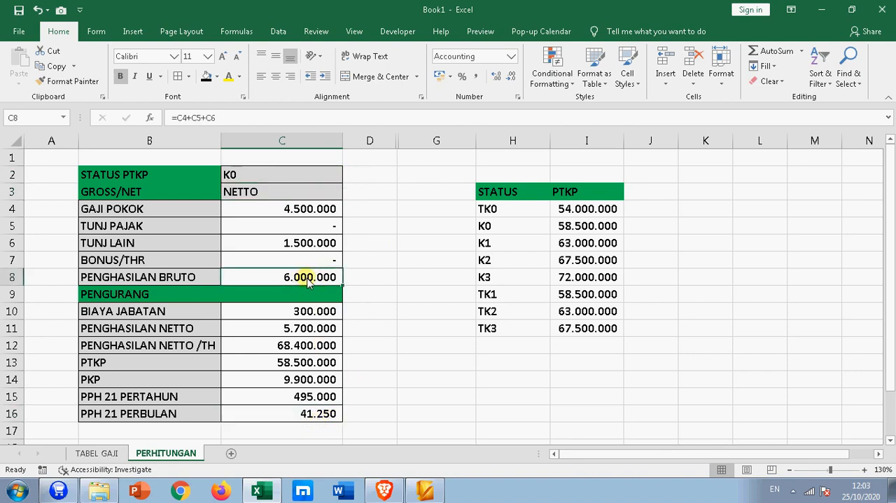
- Add the label TAKE HOME PAY in B18 below the calculation table
scroll(318, 357, down, 2)
click(300, 340)
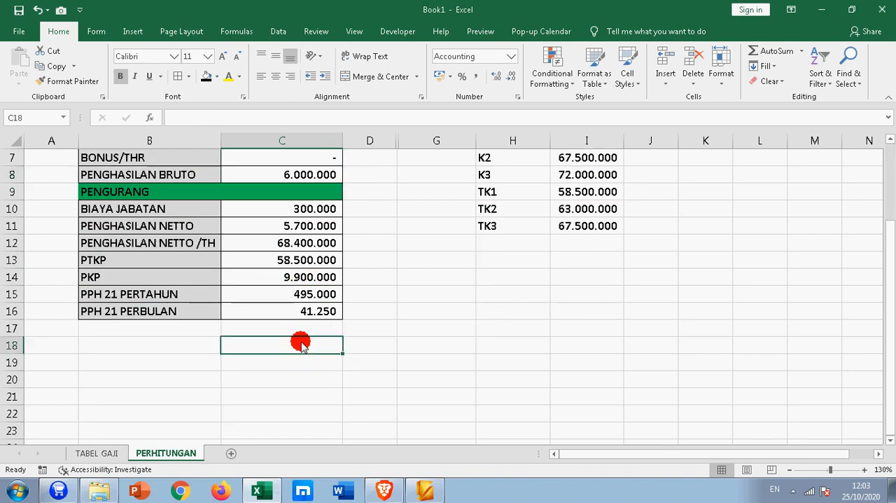
click(147, 347)
text(T)
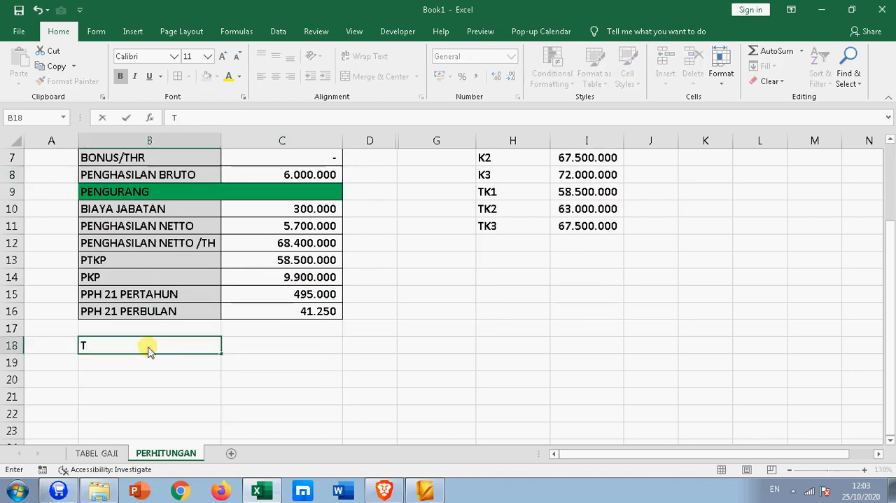
text(AKE HOME P)
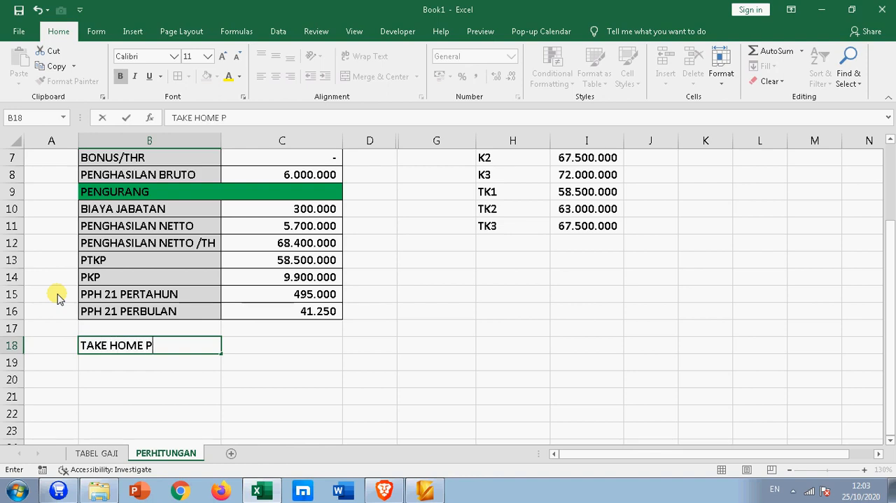
text(AY)
key(Return)
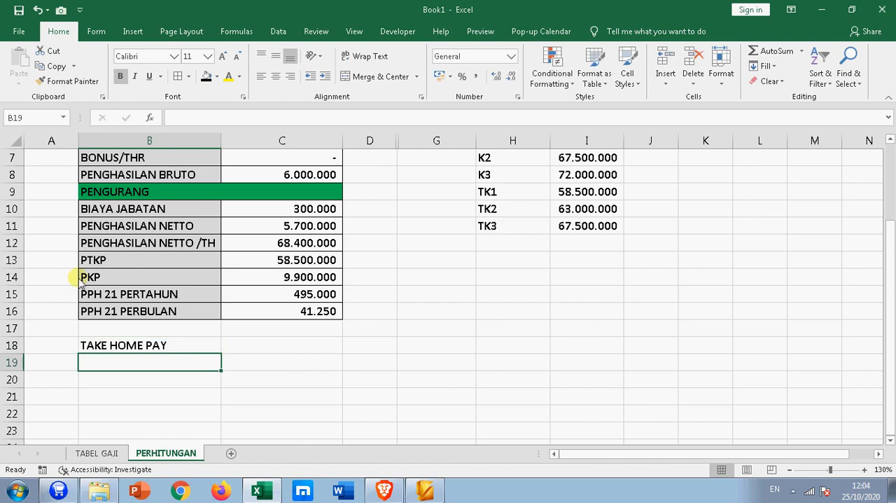
- Calculate the take home pay in C18 as PENGHASILAN BRUTO minus PPH 21 PERBULAN with the formula =C8-C16
click(300, 345)
text(=)
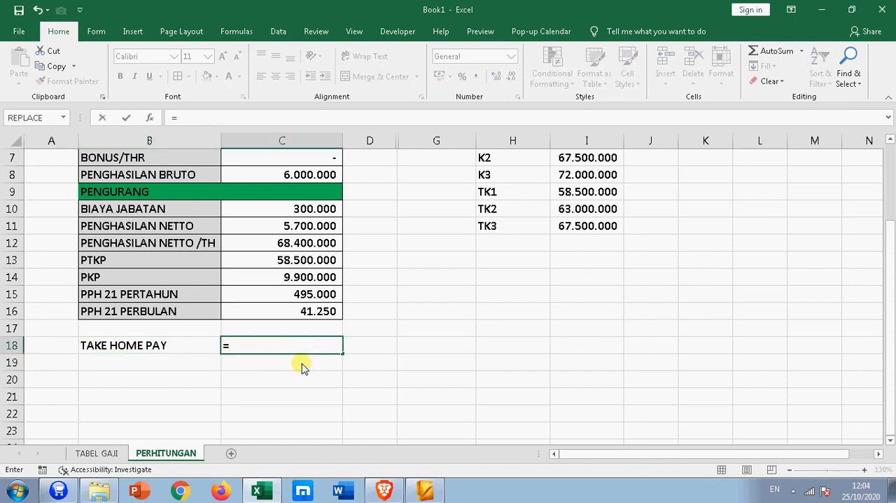
scroll(303, 367, up, 2)
click(281, 280)
text(-)
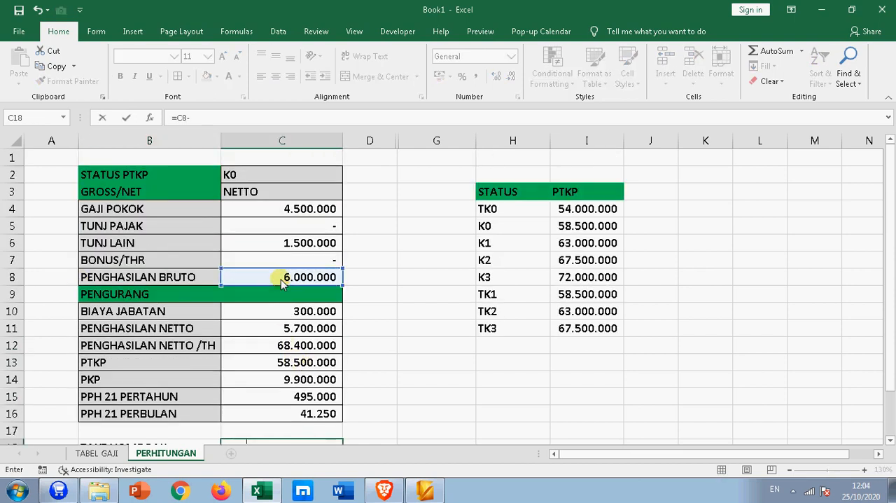
click(292, 414)
key(Return)
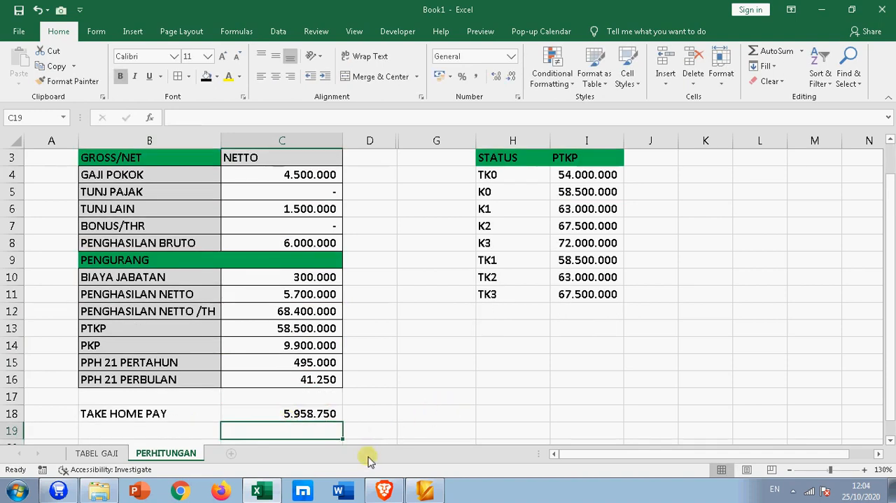
- Check the take home pay in C18 against the monthly tax in C16 and enlarge its font size to 14
scroll(296, 432, up, 1)
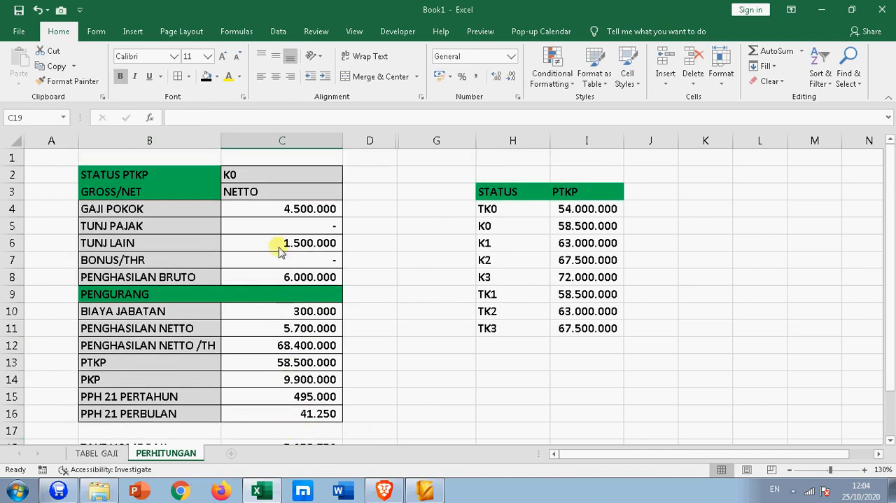
scroll(257, 362, down, 1)
click(283, 398)
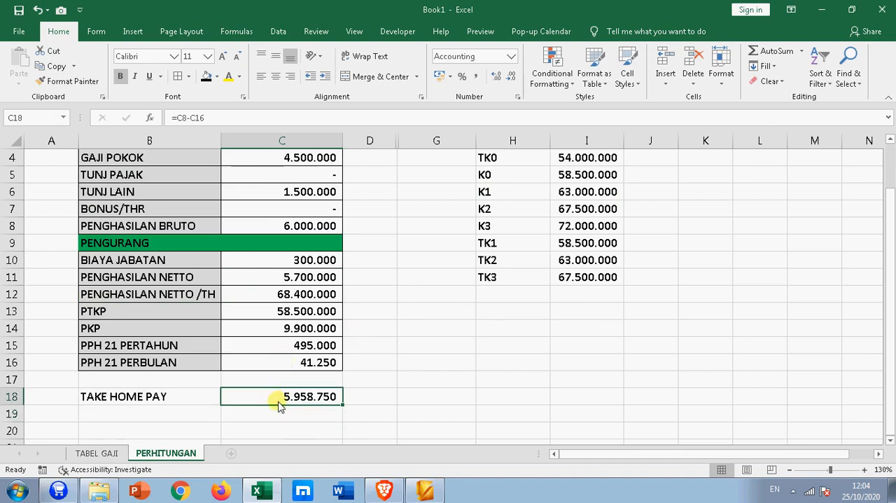
click(295, 361)
click(296, 397)
click(261, 397)
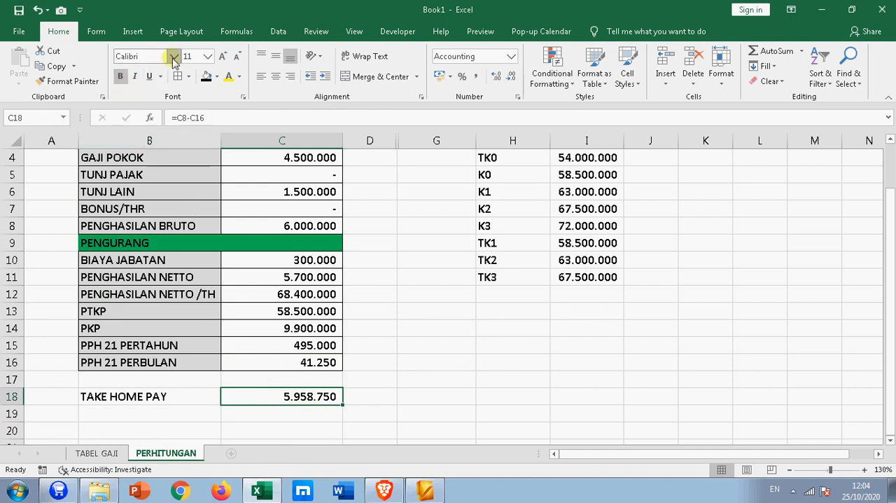
double_click(223, 56)
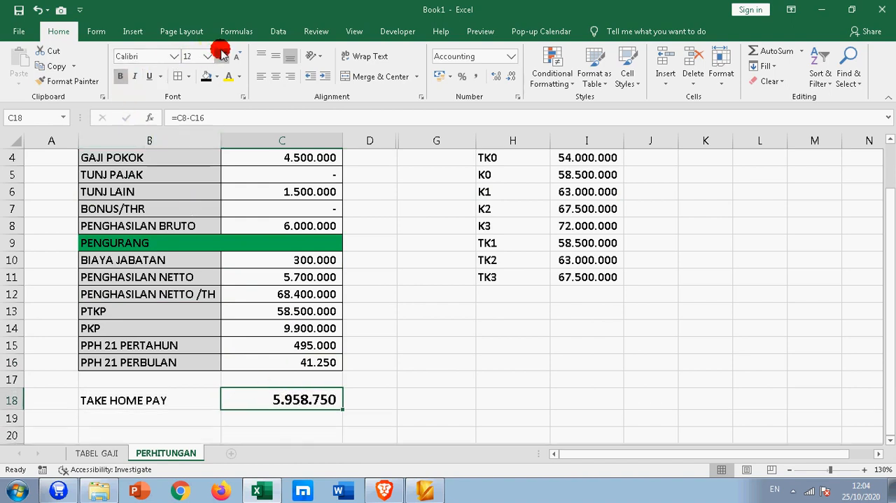
click(294, 400)
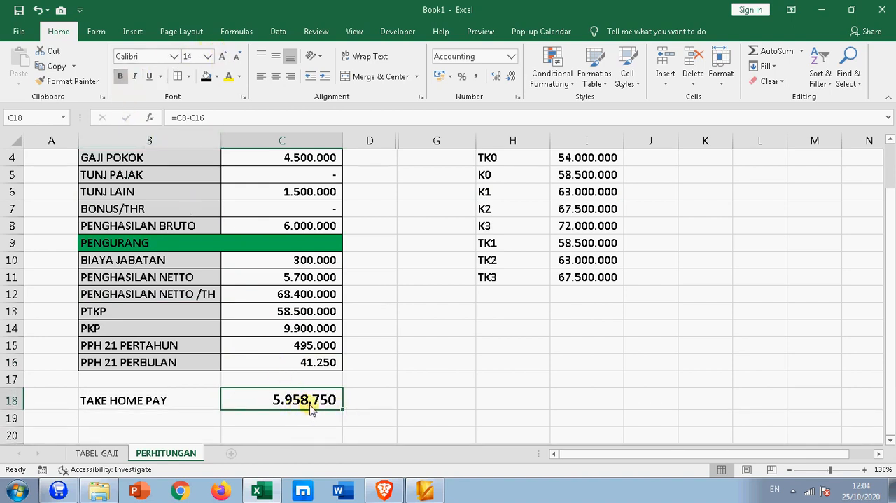
- Set the GROSS/NET method in C3 to GROSS UP and check the take home pay in C18
scroll(344, 395, up, 1)
click(334, 191)
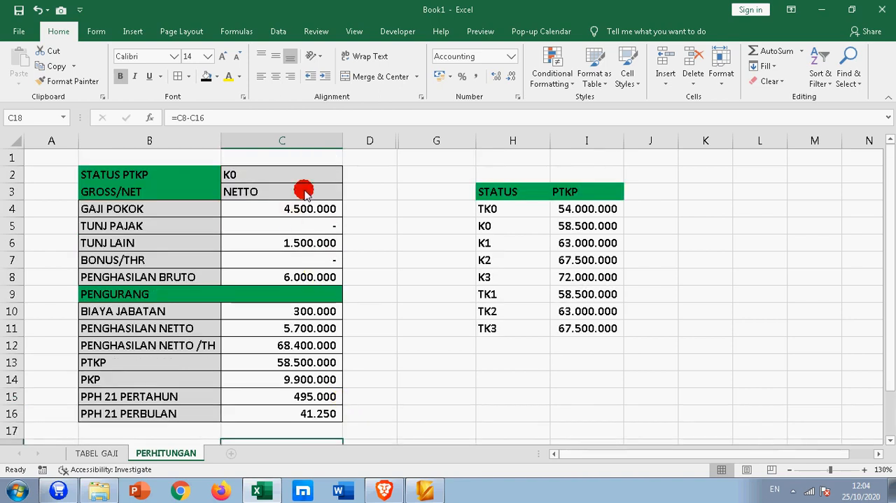
click(349, 194)
click(301, 203)
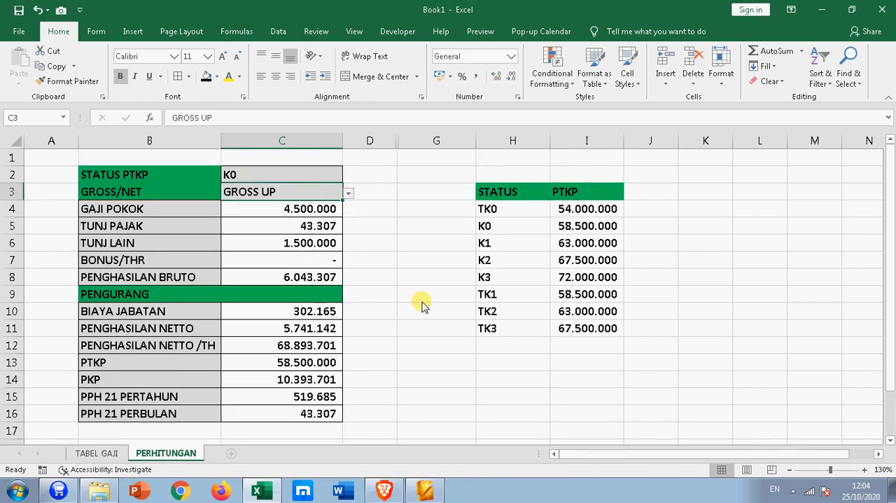
scroll(422, 304, down, 2)
click(308, 348)
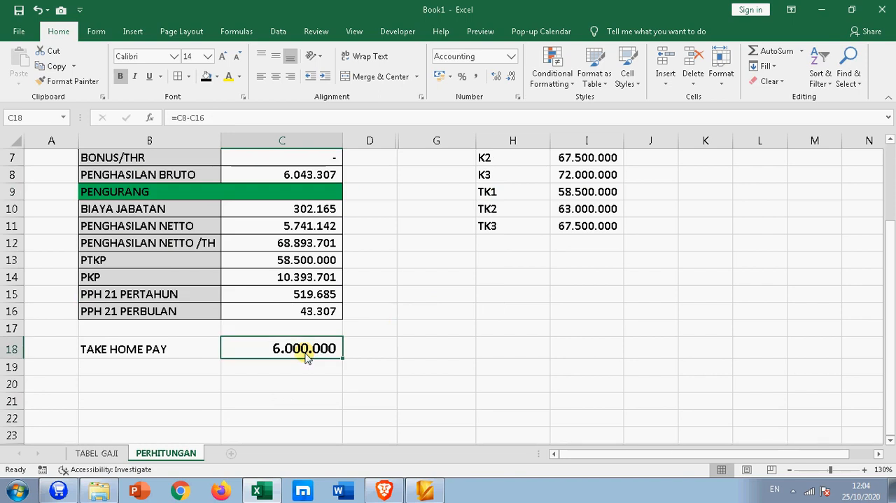
- Compare the PENGHASILAN BRUTO, PPH 21 PERBULAN and TUNJ PAJAK amounts and their formulas under the GROSS UP method
scroll(306, 357, up, 1)
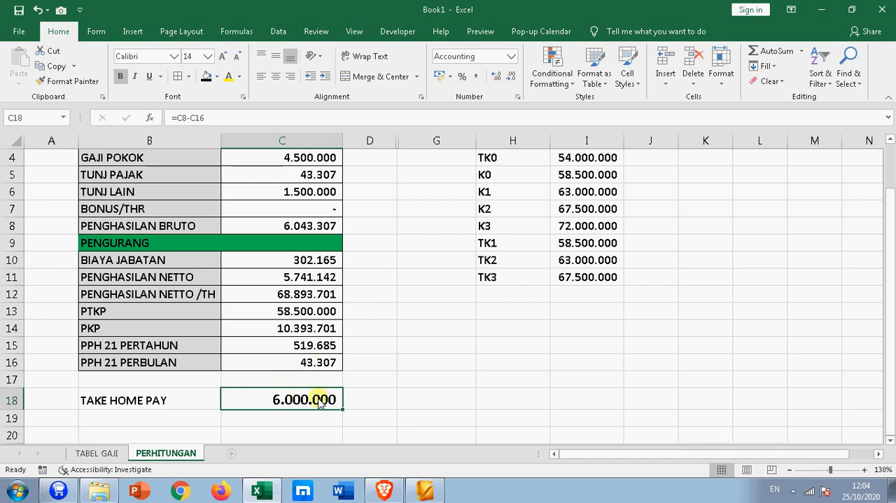
click(306, 228)
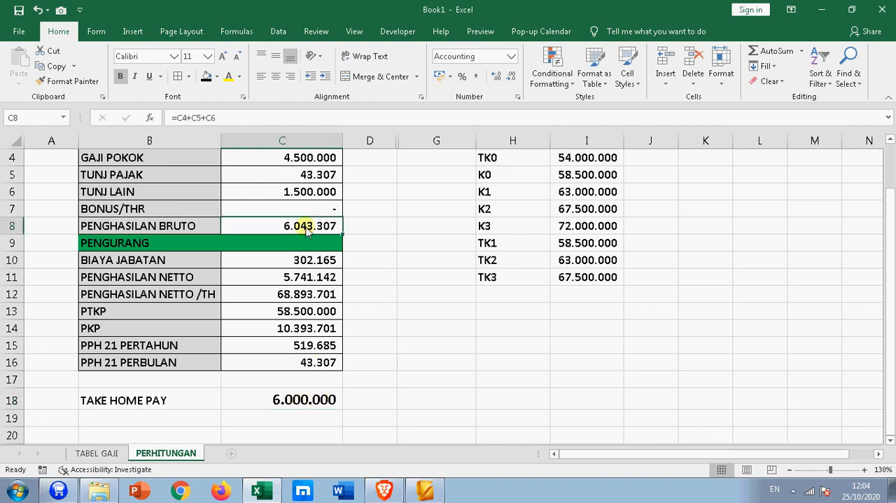
scroll(308, 232, up, 1)
click(263, 414)
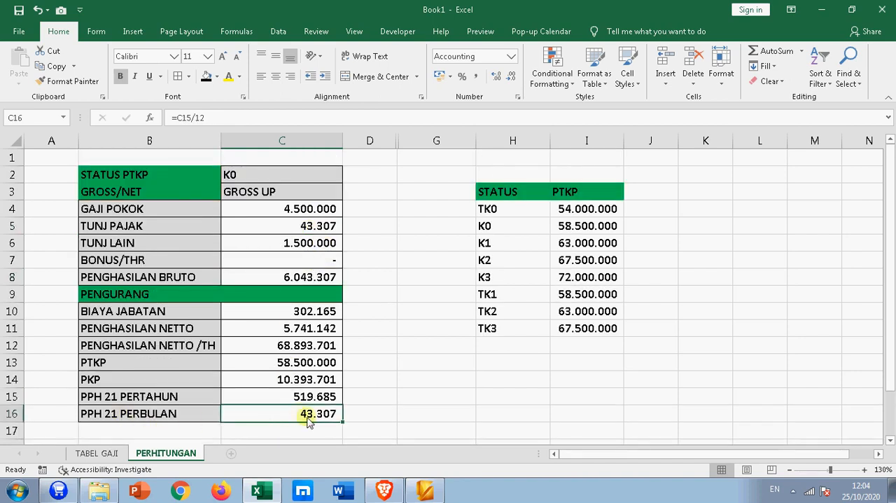
click(261, 227)
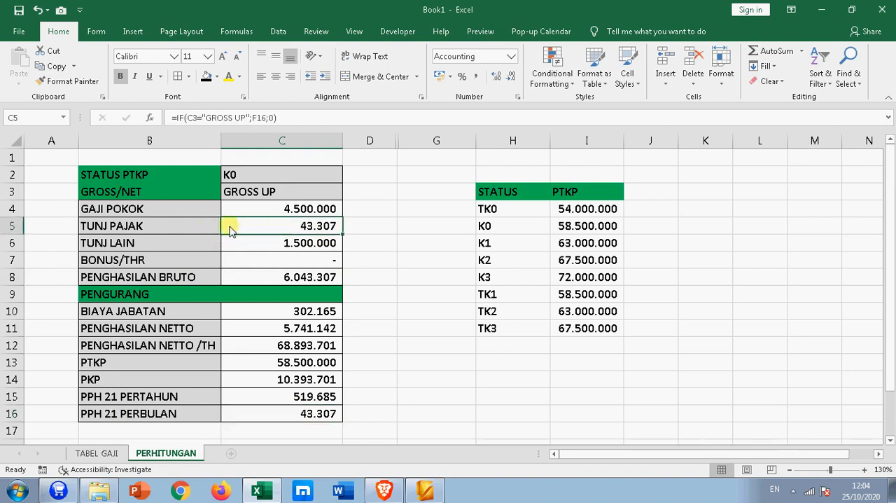
click(363, 229)
click(308, 226)
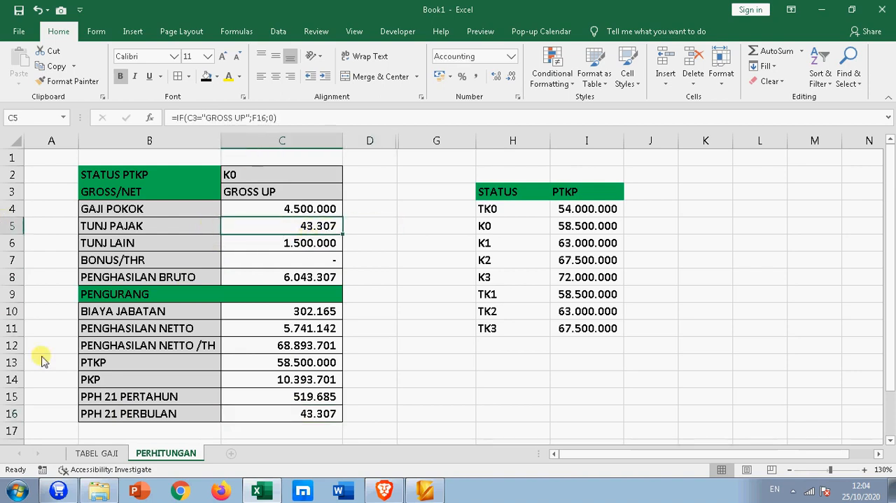
- On the TABEL GAJI sheet, review the STATUS entries in C7:C15 and choose K1 for the first employee in C7
click(96, 453)
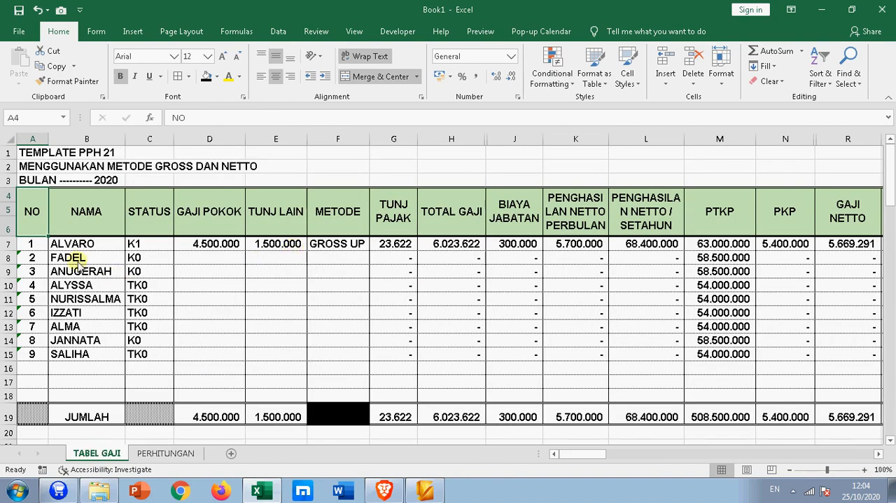
click(122, 246)
click(187, 246)
click(135, 244)
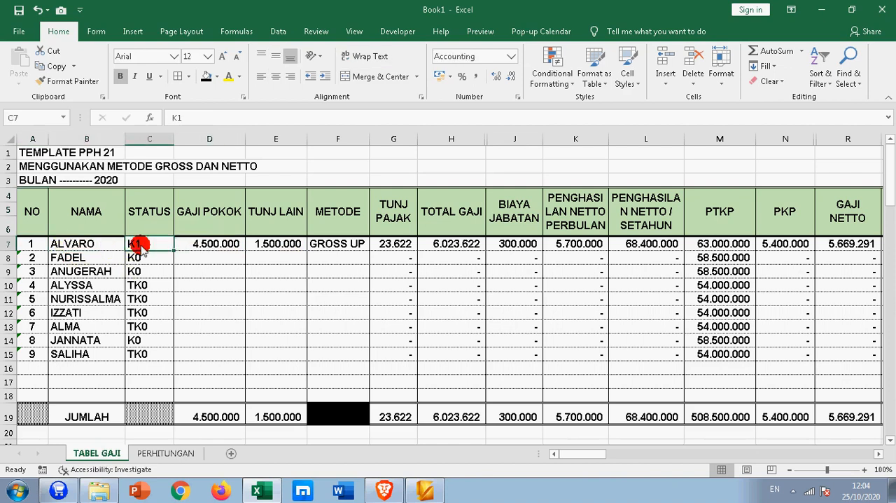
drag(154, 250, 151, 355)
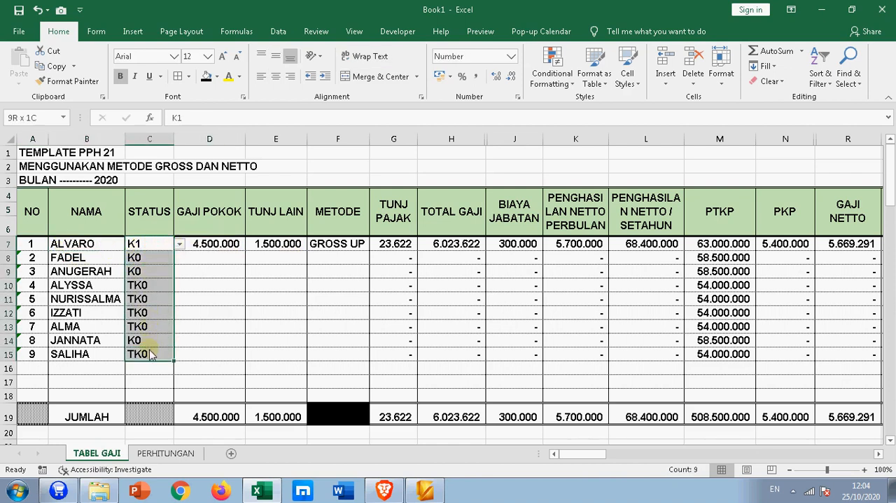
click(149, 245)
click(180, 243)
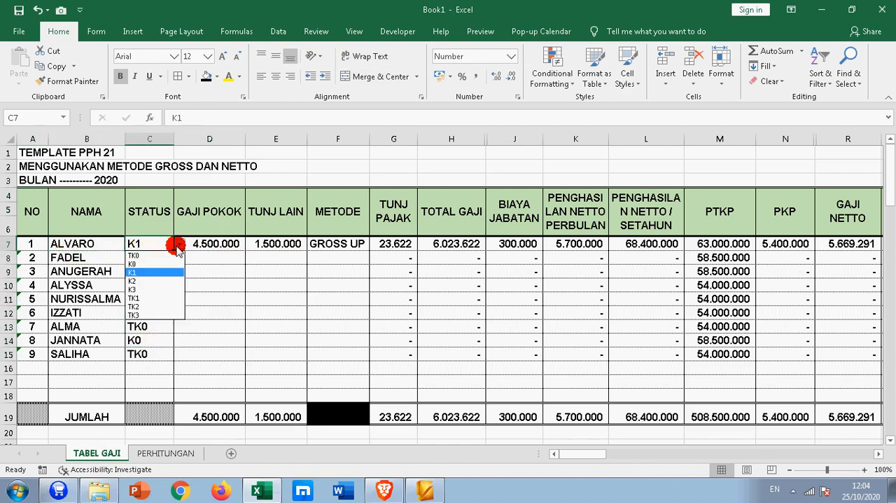
click(147, 273)
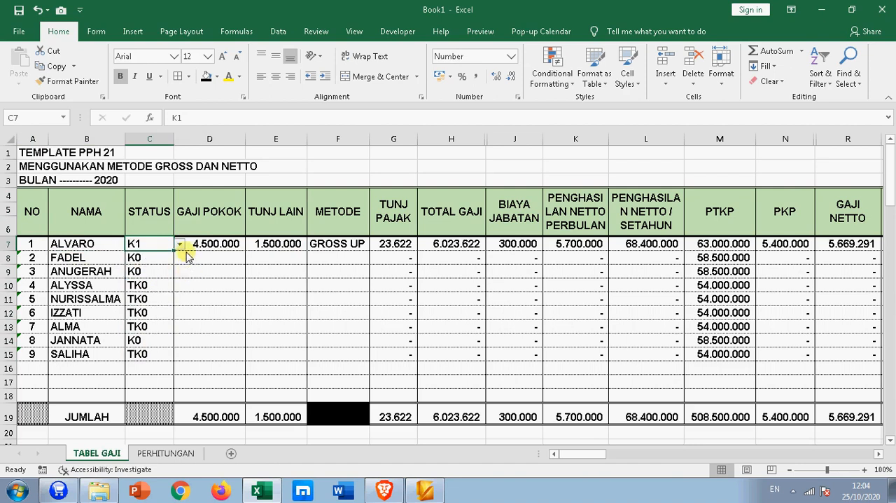
- Set the METODE of the first employee in F7 to NETTO and check the TUNJ PAJAK formula in G7
click(396, 243)
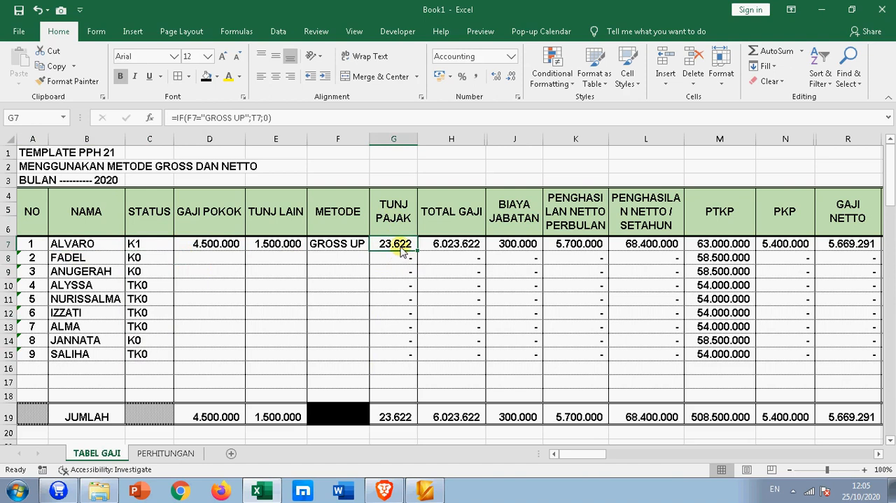
click(360, 245)
click(375, 243)
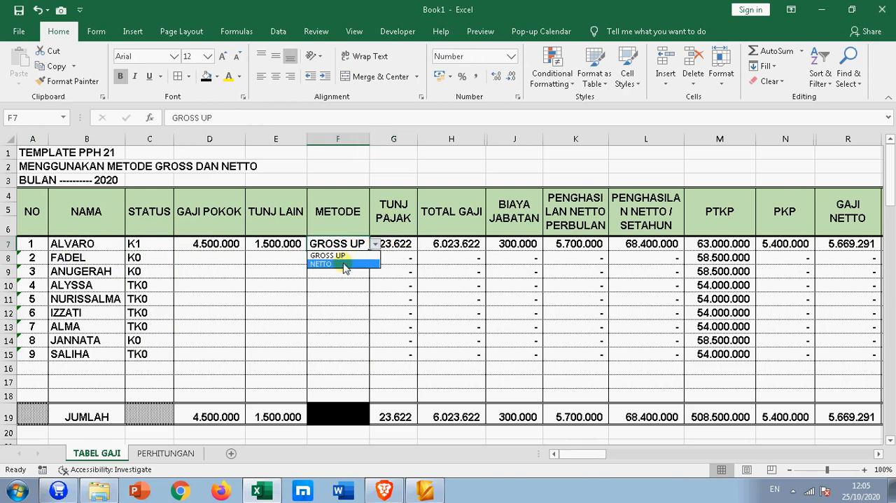
click(346, 263)
click(397, 247)
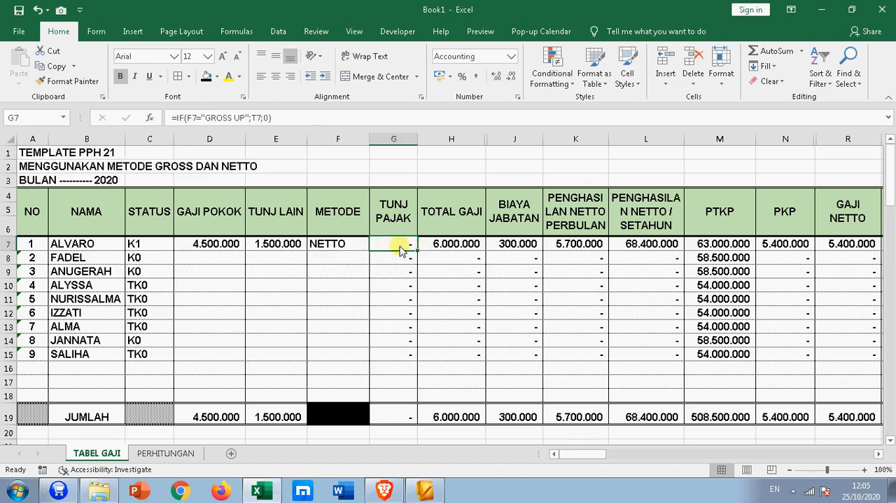
- Choose NETTO again as the first employee's METODE in F7 and check the formulas for TUNJ PAJAK in G7 and PPH 21 PERBULAN in T7
click(357, 245)
click(376, 244)
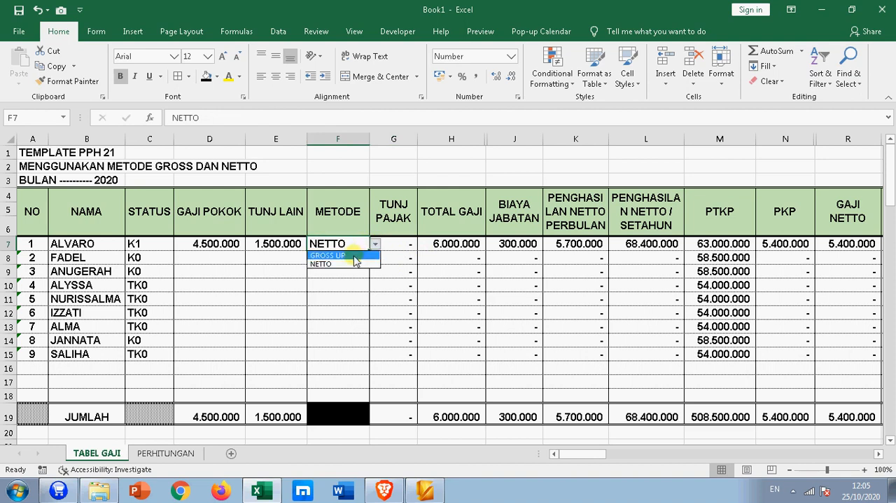
click(350, 262)
click(396, 243)
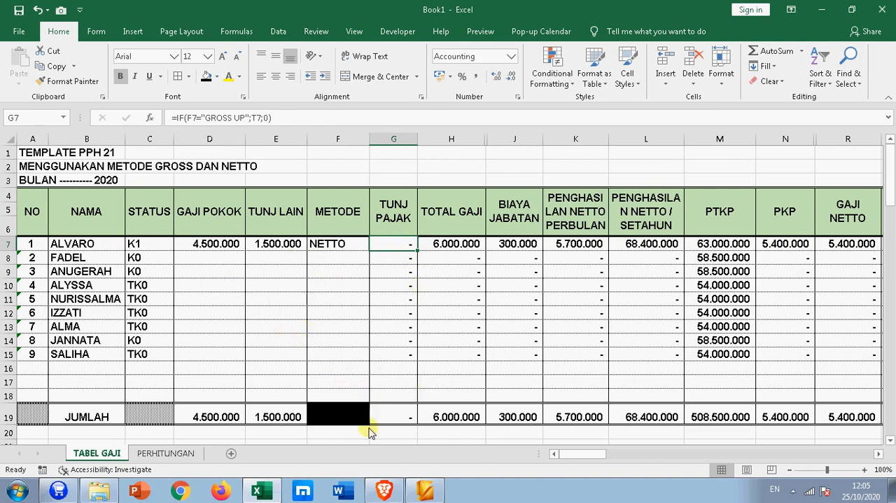
drag(572, 460, 594, 456)
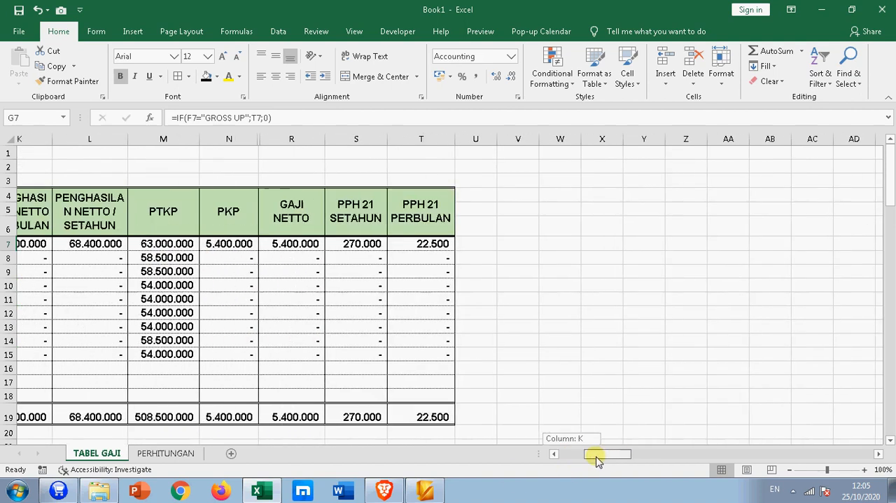
click(473, 250)
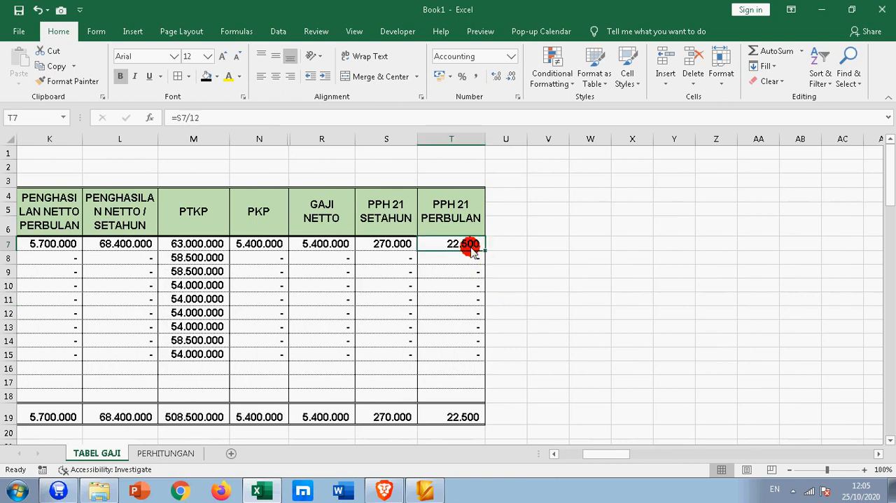
- On the PERHITUNGAN sheet, set the STATUS PTKP in C2 to K1
click(163, 453)
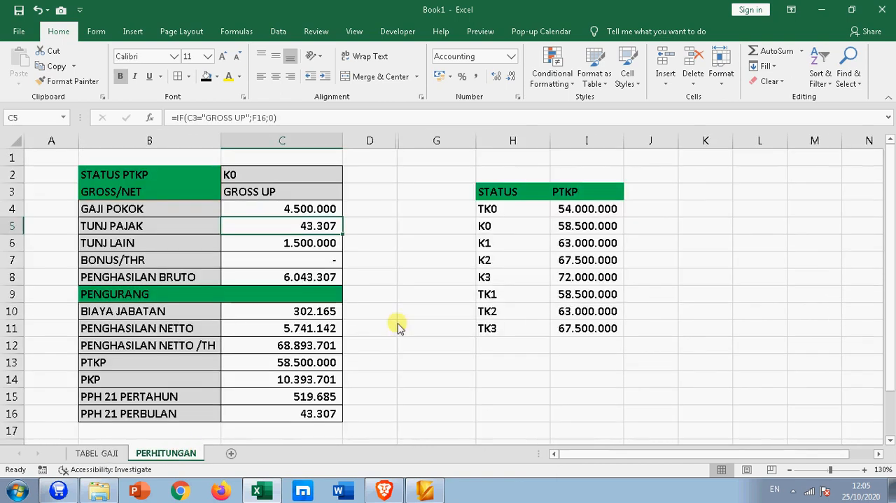
click(338, 192)
click(348, 193)
key(Escape)
click(306, 175)
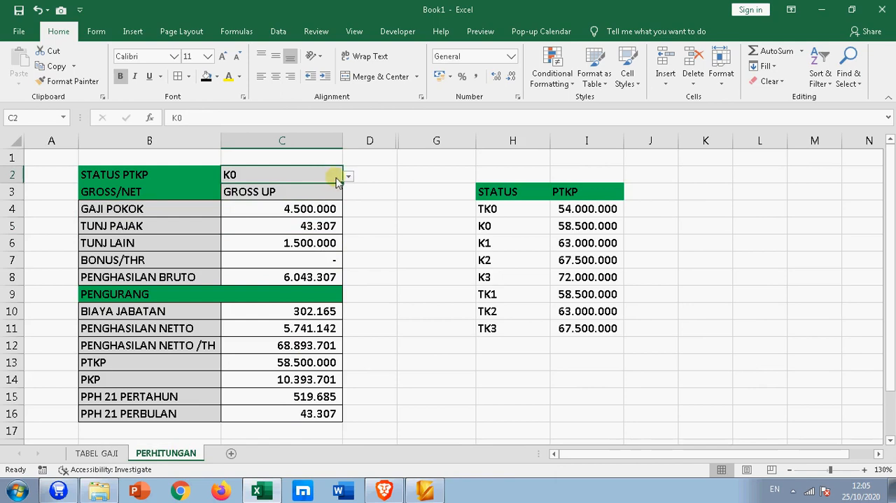
click(348, 175)
click(266, 211)
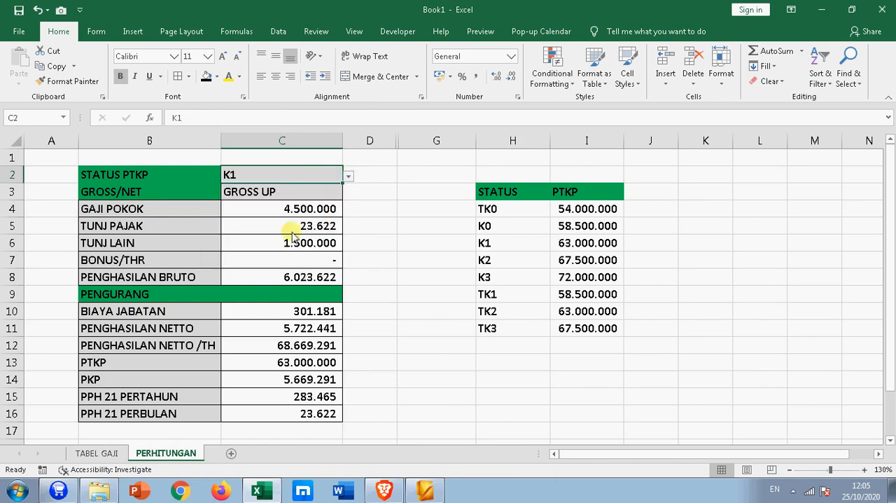
- Set the GROSS/NET method in C3 to NETTO and check the PPH 21 PERBULAN amount in C16
click(331, 196)
click(348, 192)
click(316, 214)
click(430, 260)
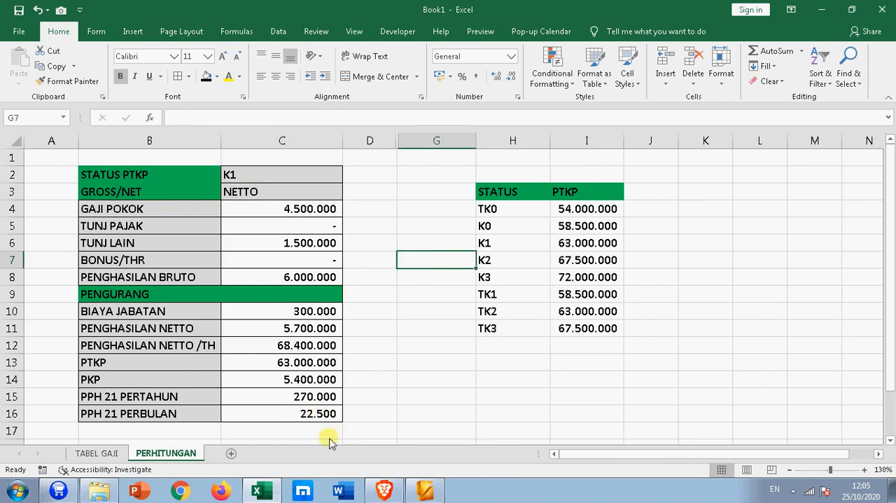
click(326, 414)
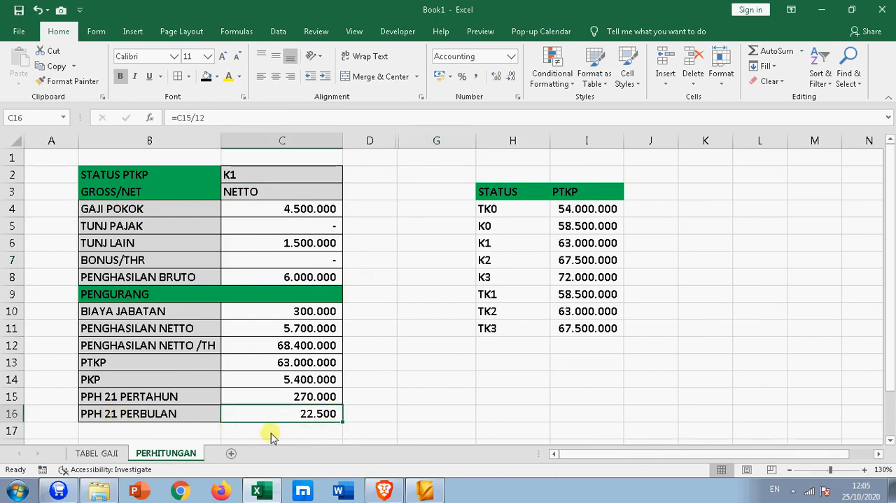
- On the TABEL GAJI sheet, set the first employee's METODE in F7 to GROSS UP and check the TUNJ PAJAK, TOTAL GAJI and PPH 21 PERBULAN cells
click(98, 454)
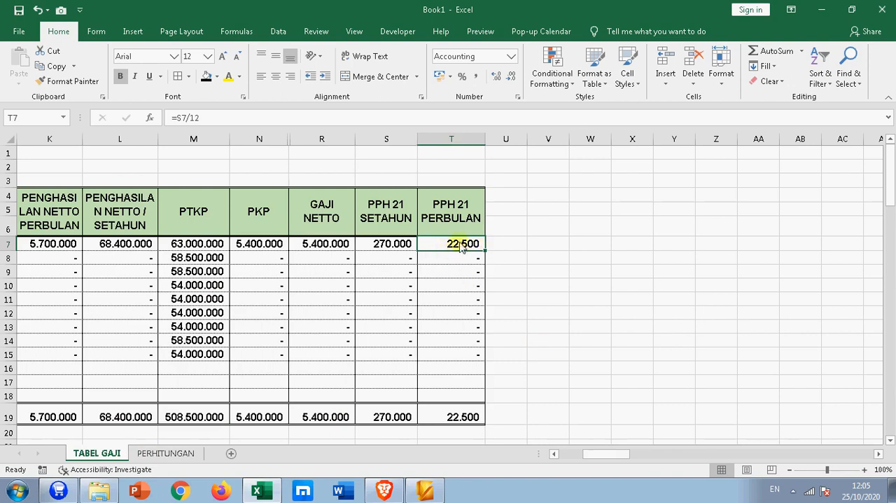
drag(600, 453, 566, 453)
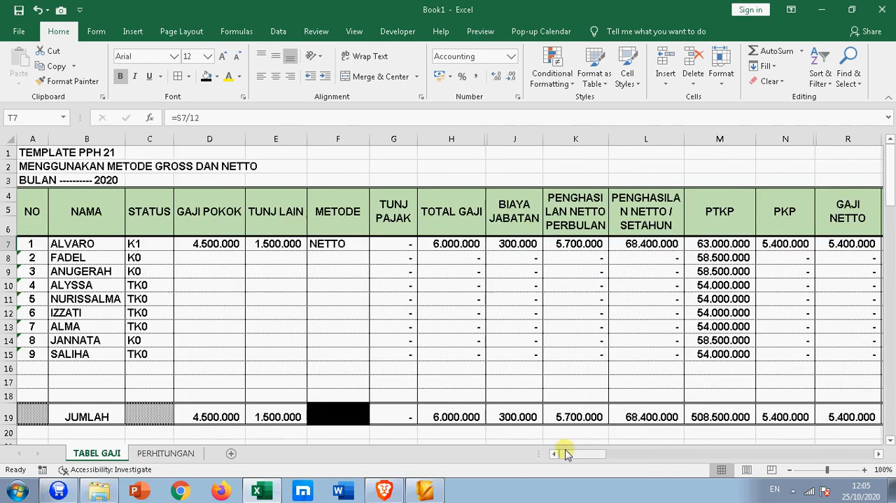
click(349, 244)
click(376, 244)
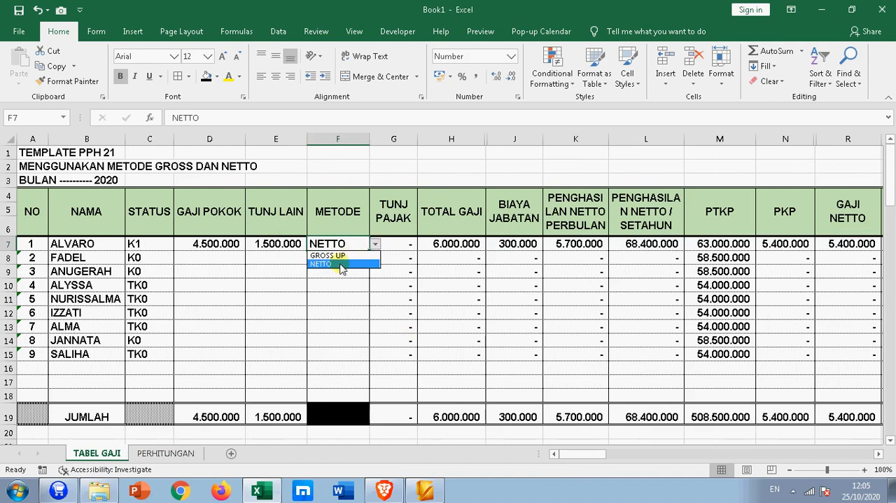
click(347, 255)
click(451, 301)
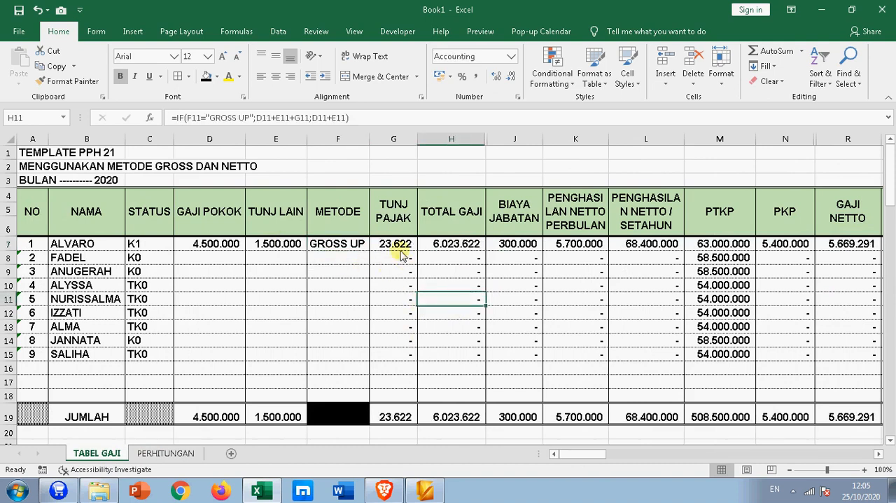
click(403, 245)
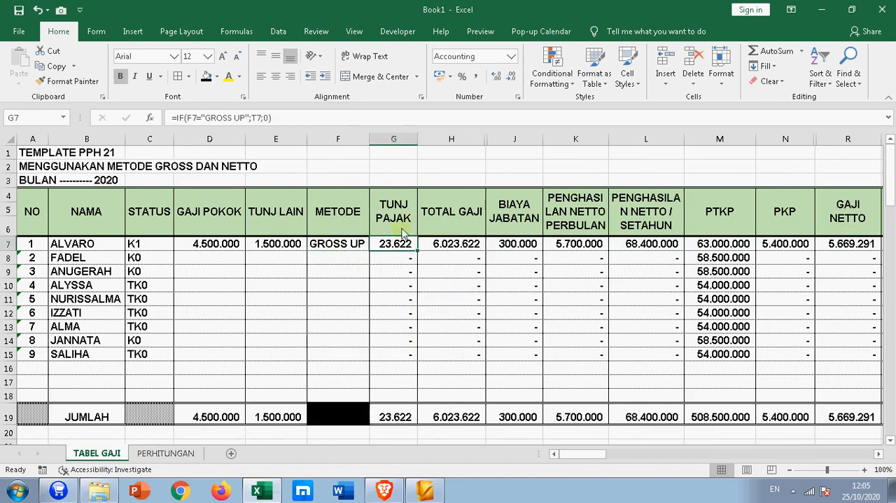
click(446, 248)
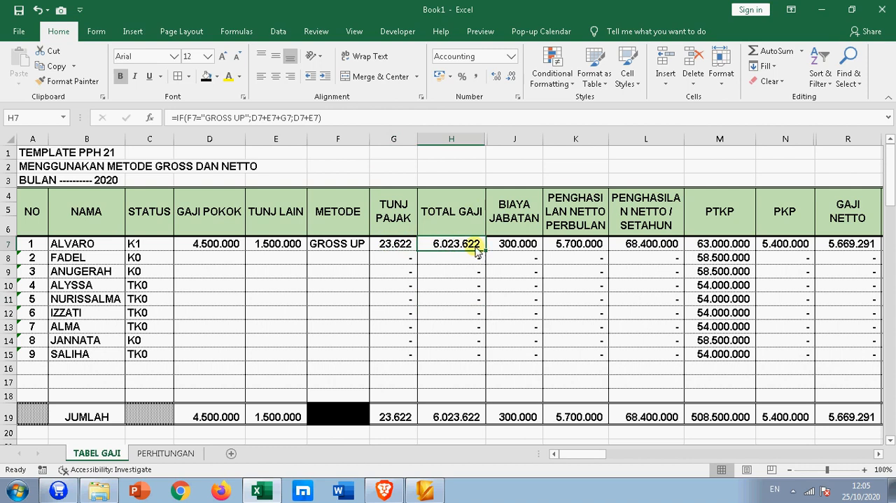
mouse_move(569, 453)
mouse_down()
mouse_move(626, 464)
mouse_move(584, 455)
mouse_up()
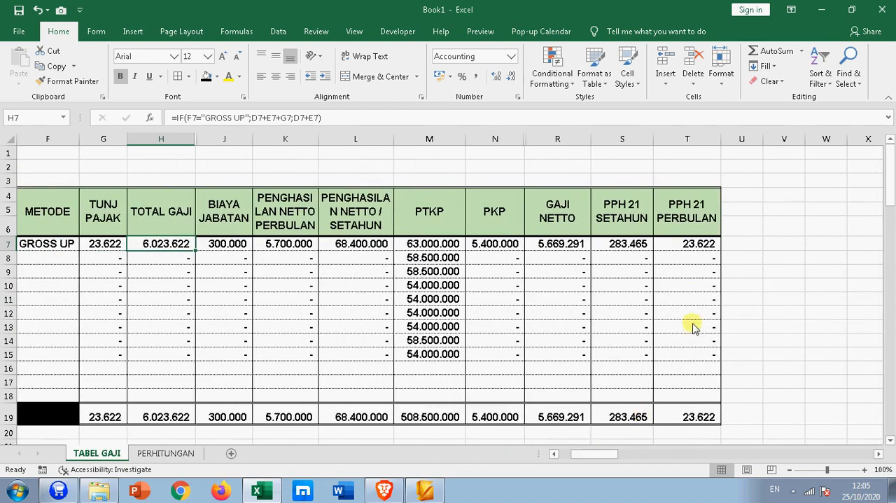
click(688, 243)
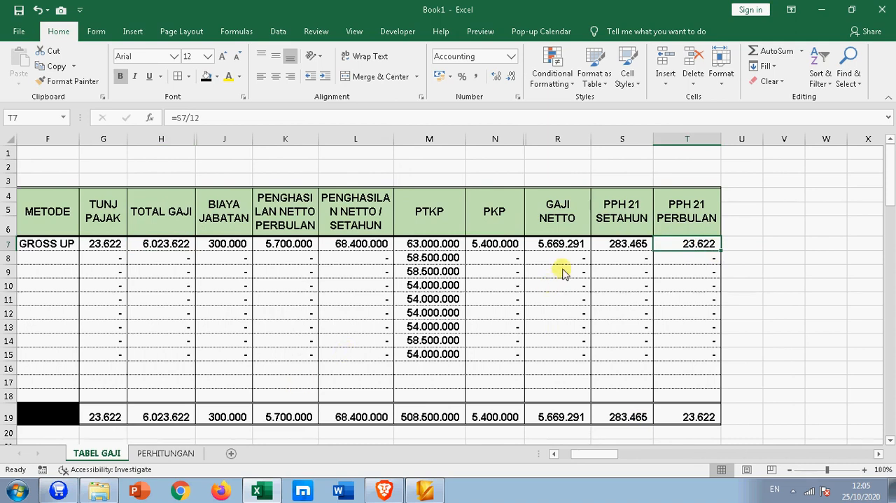
- On the PERHITUNGAN sheet, set the GROSS/NET method in C3 to GROSS UP and check PPH 21 PERBULAN in C16
click(154, 453)
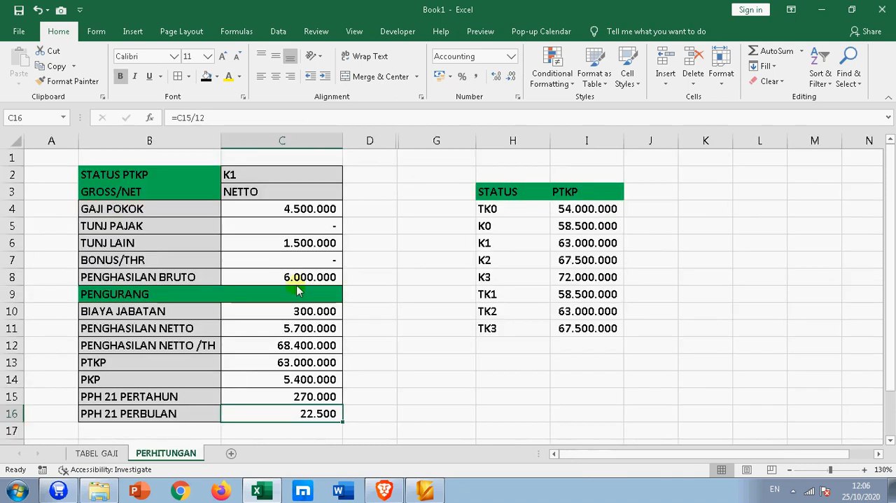
click(310, 196)
click(348, 192)
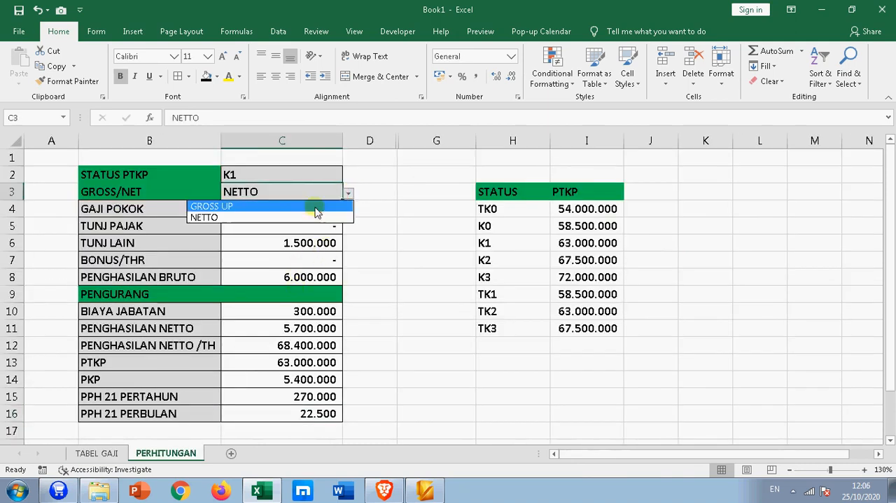
click(298, 202)
click(313, 413)
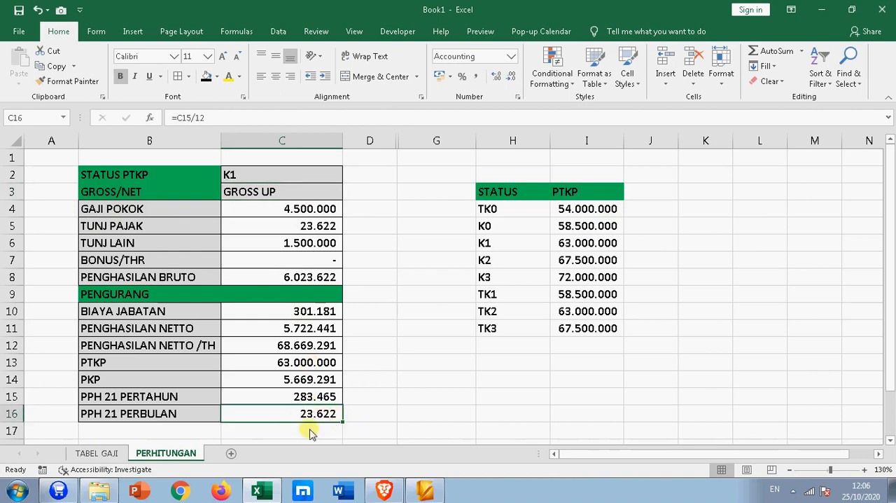
- On the TABEL GAJI sheet, enter 3.500.000 as GAJI POKOK in D8 and 1.000.000 as TUNJ LAIN in E8 for the second employee
click(98, 453)
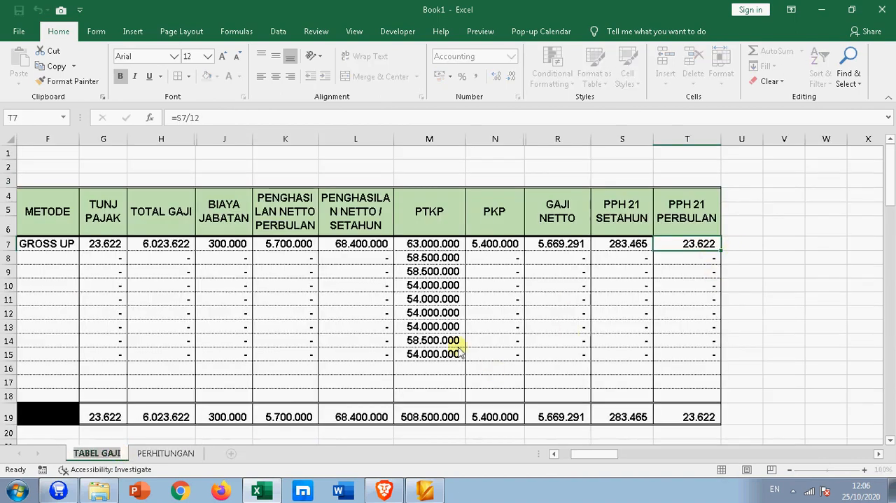
drag(574, 453, 562, 453)
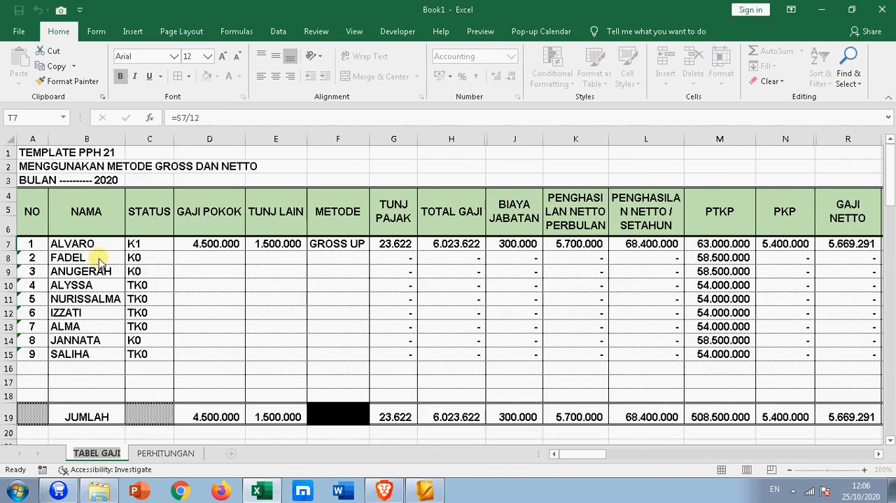
click(198, 257)
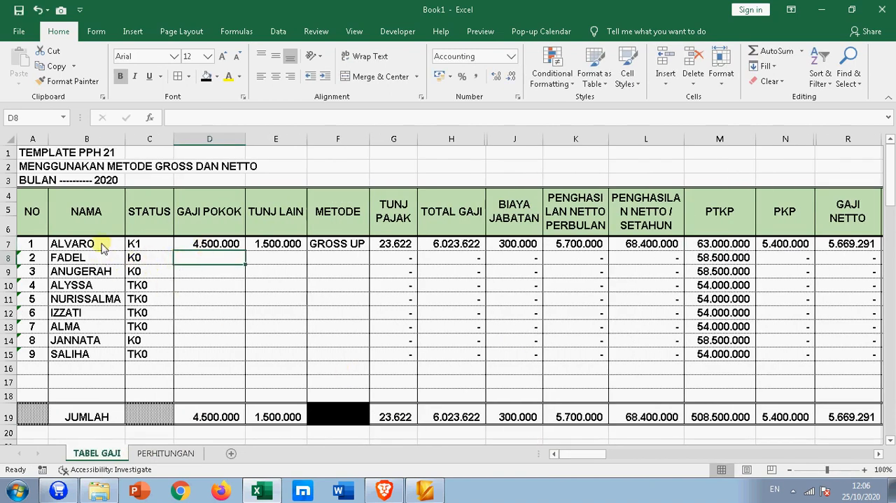
click(72, 246)
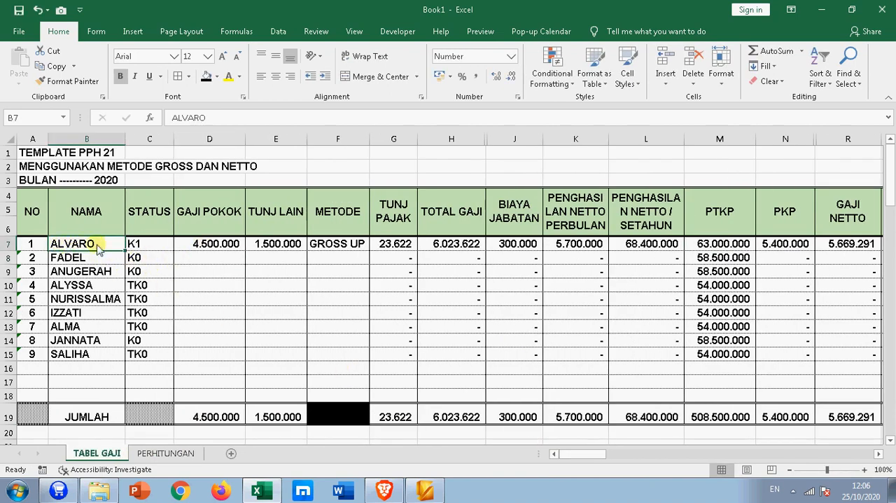
click(202, 243)
click(209, 259)
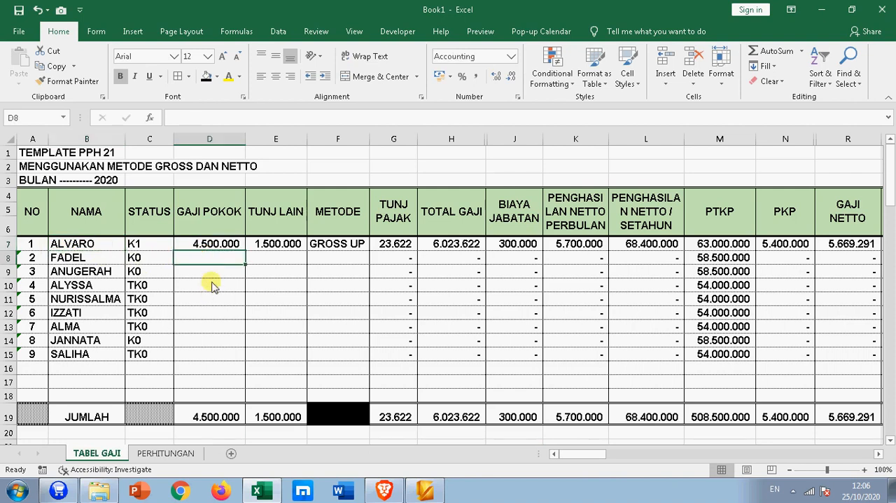
text(3.)
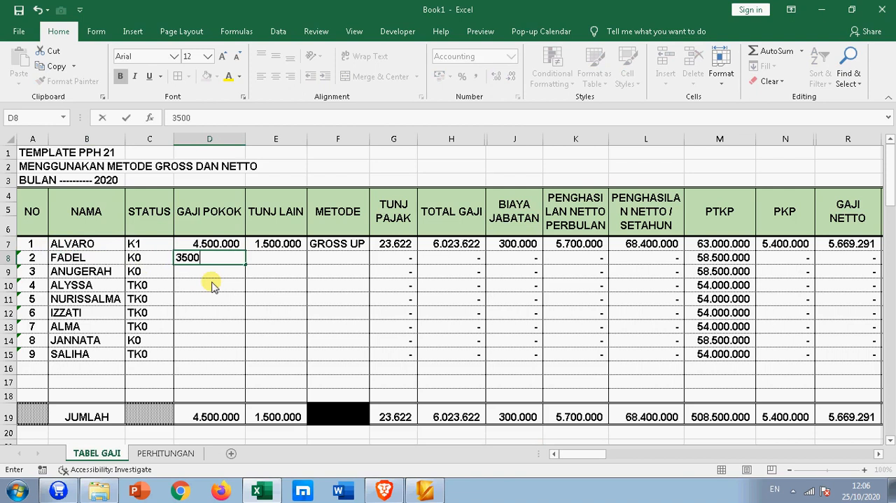
text(500.000)
key(Tab)
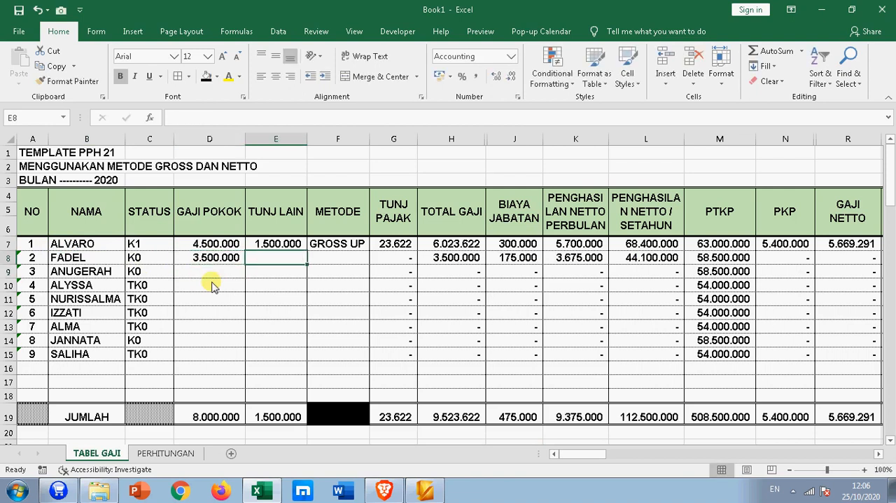
text(1.00)
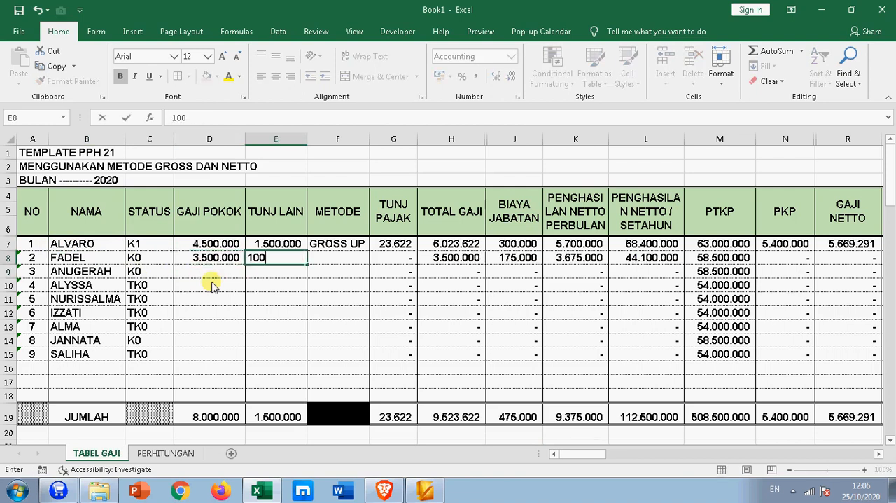
text(0.000)
key(Tab)
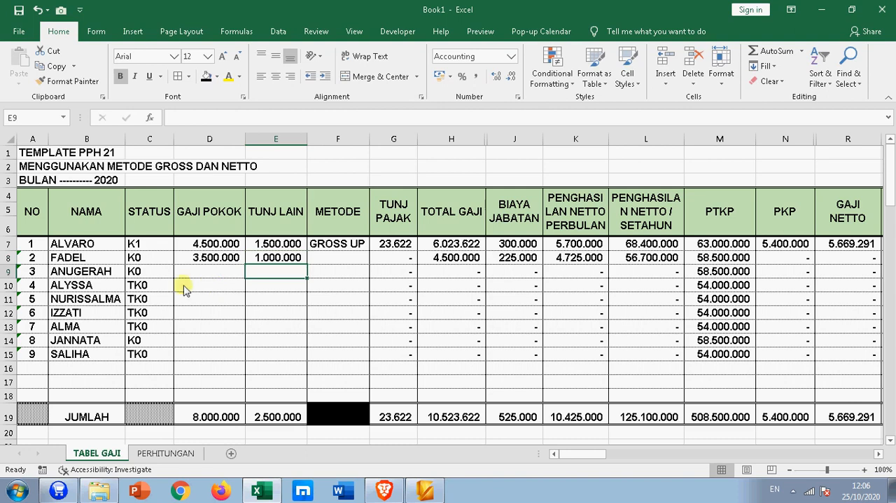
- Set the second employee's METODE in F8 to GROSS UP and check the resulting tax amounts in row 8
click(374, 259)
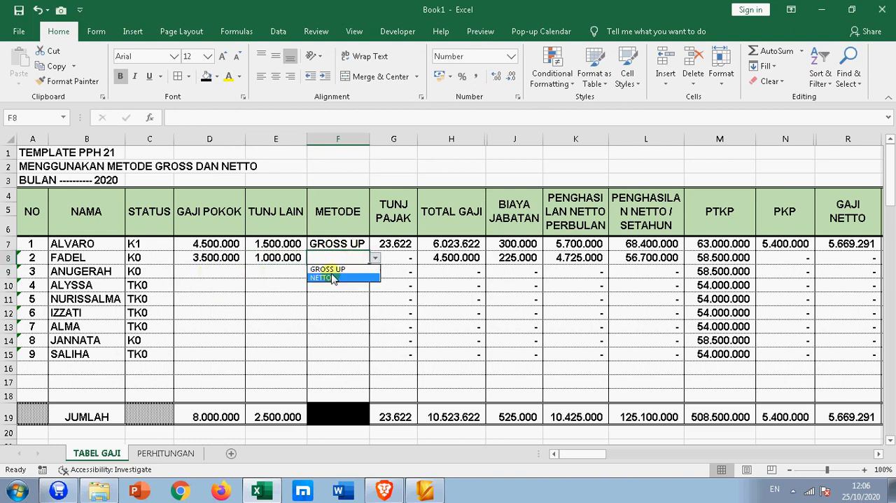
click(372, 269)
click(402, 258)
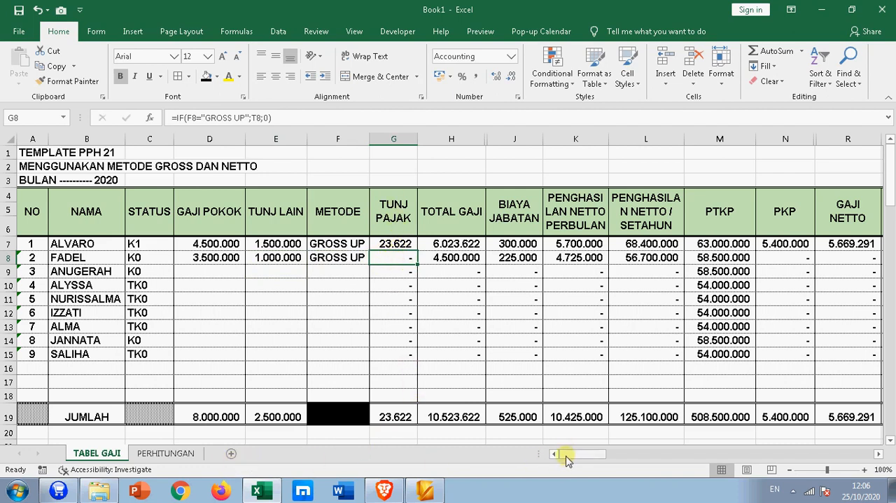
mouse_move(568, 459)
mouse_down()
mouse_move(596, 454)
mouse_move(575, 454)
mouse_up()
click(529, 259)
- Enter 5.000.000 as the third employee's GAJI POKOK in D9 and select the TUNJ LAIN cell in E9
click(208, 279)
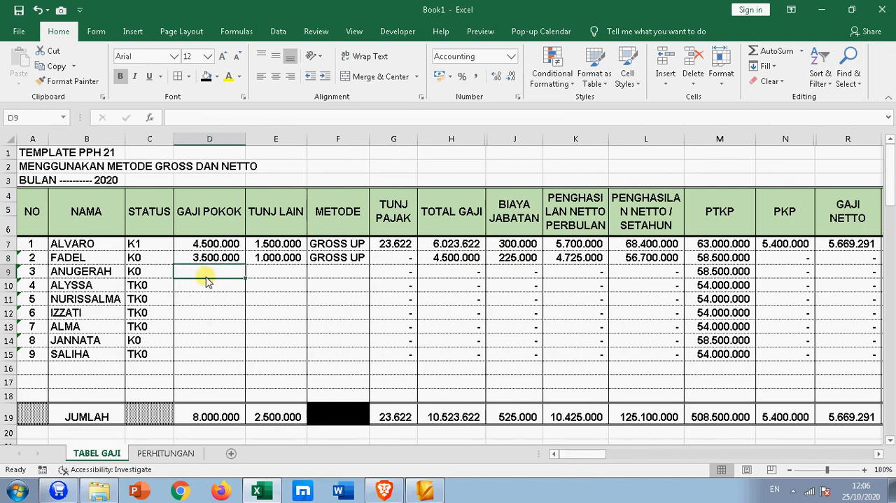
text(5000000)
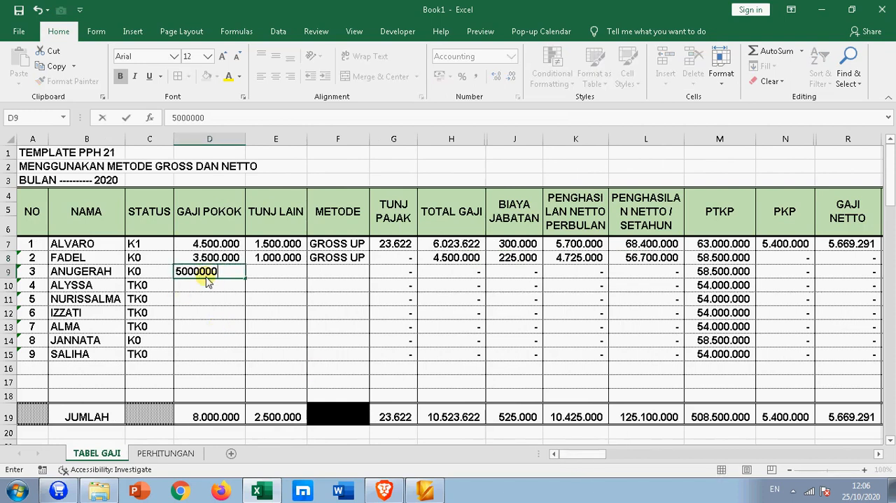
key(Return)
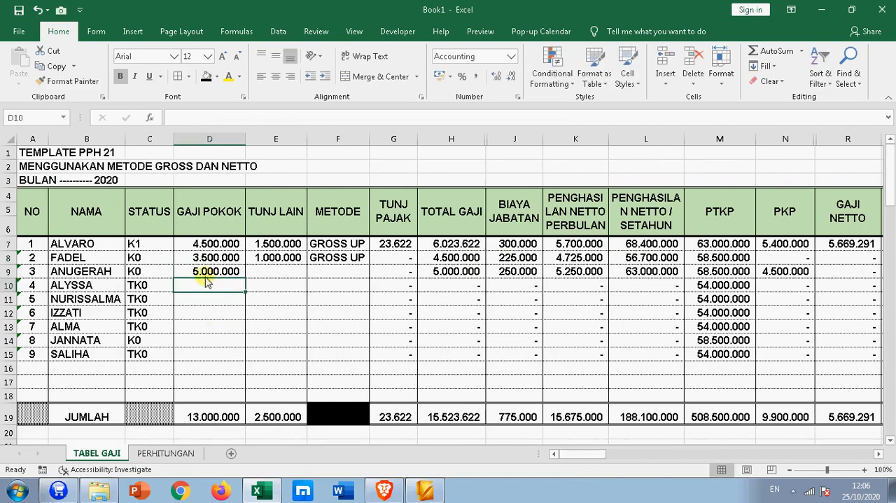
key(Up)
key(Right)
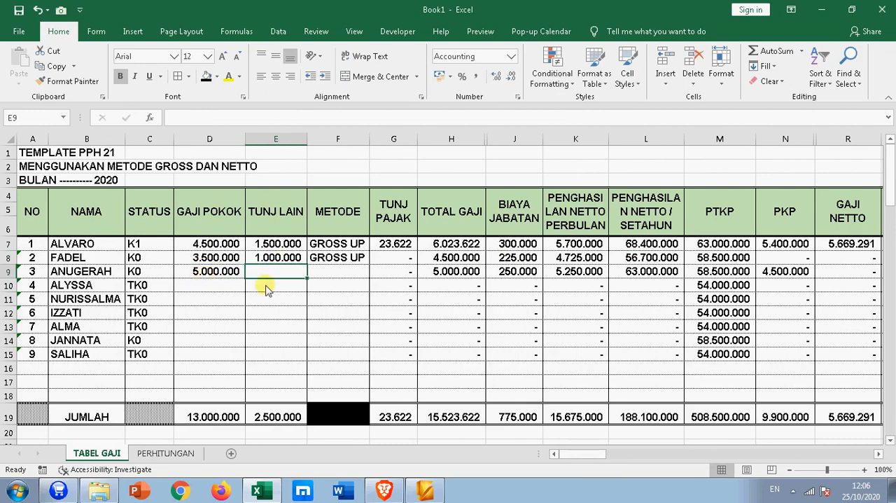
- Enter 1.500.000 as the third employee's TUNJ LAIN in E9 and set the METODE in F9 to GROSS UP
text(1.500.000)
key(Return)
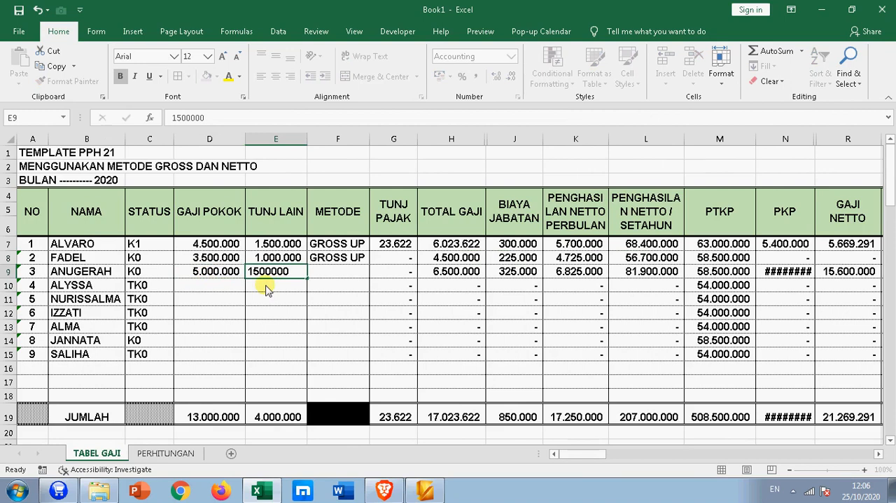
click(149, 275)
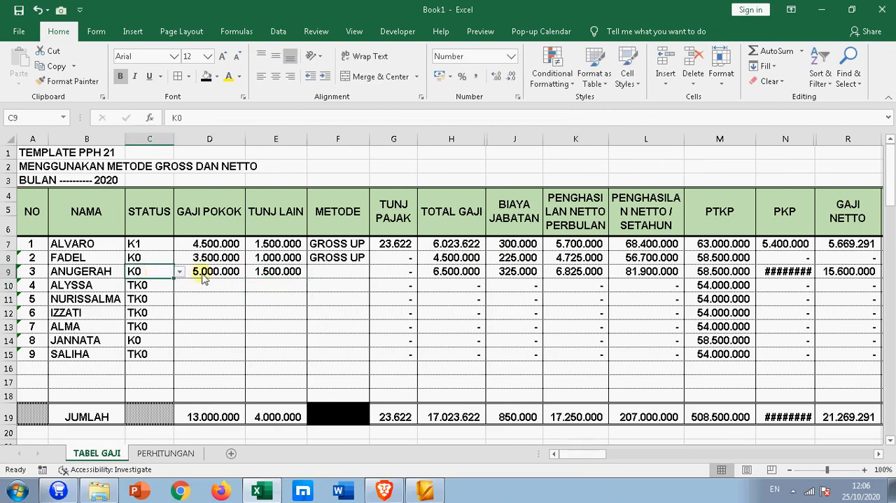
click(340, 273)
click(376, 272)
click(341, 283)
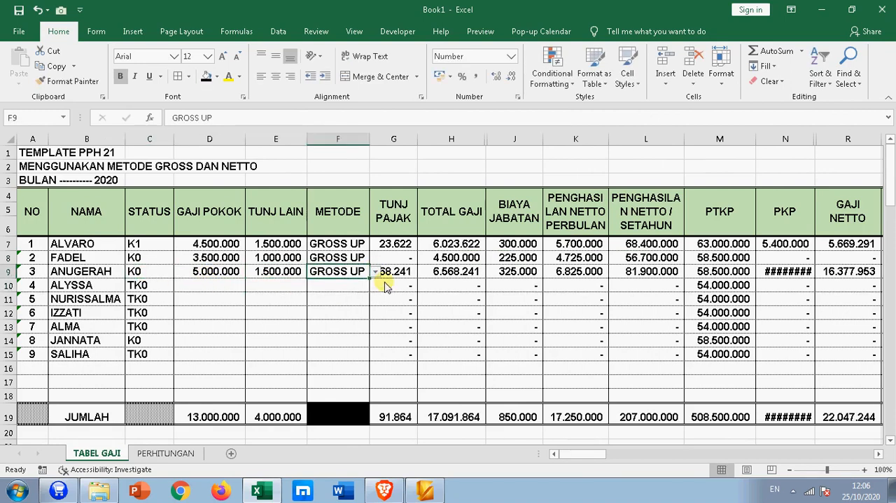
click(424, 325)
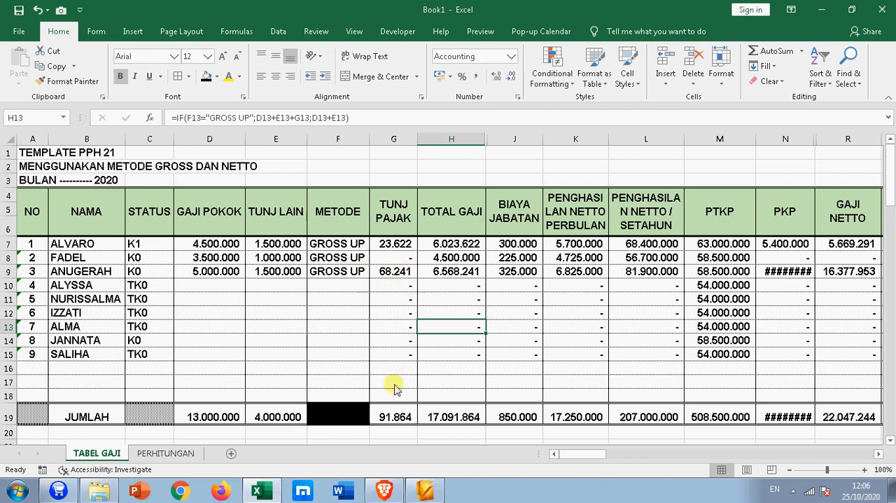
- Widen the PKP column N enough to show its full amounts
drag(569, 457, 600, 453)
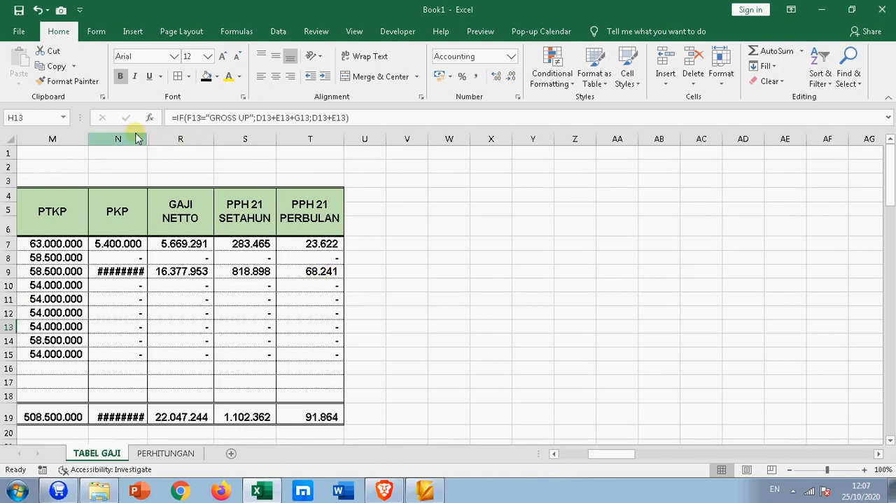
drag(146, 138, 157, 138)
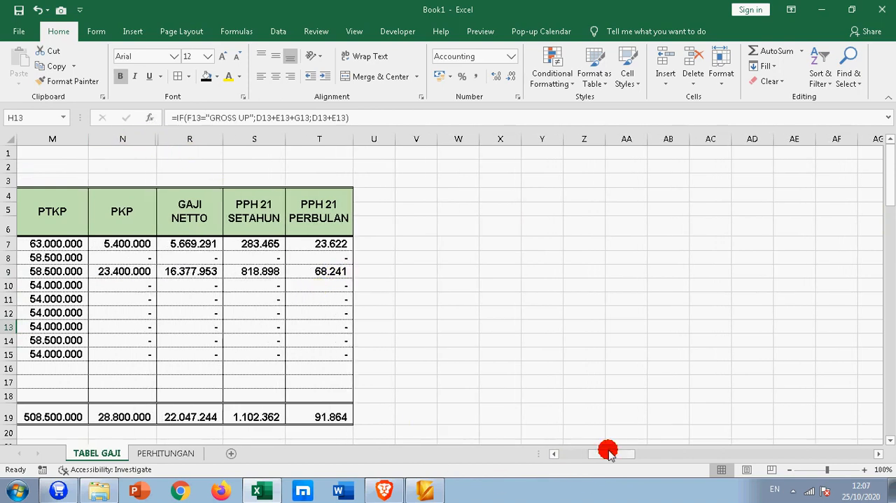
drag(610, 454, 534, 454)
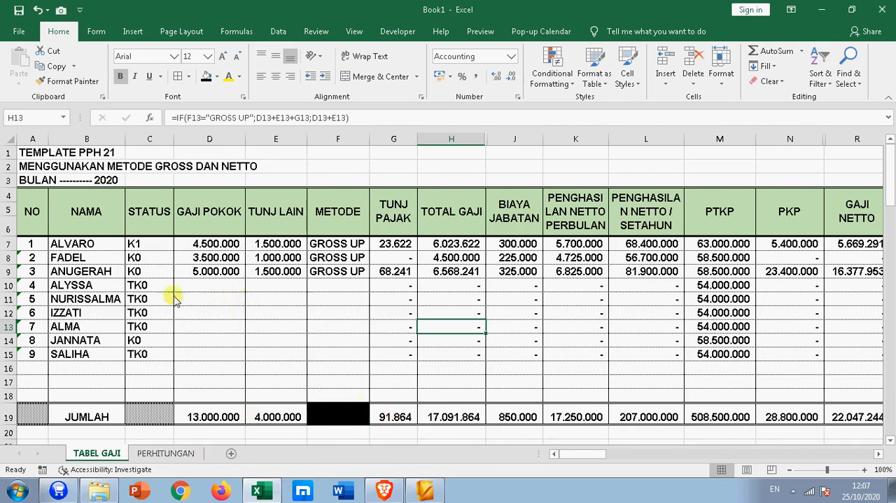
- Enter 6.000.000 as GAJI POKOK in D10 and 2.000.000 as TUNJ LAIN in E10 for the fourth employee
click(214, 286)
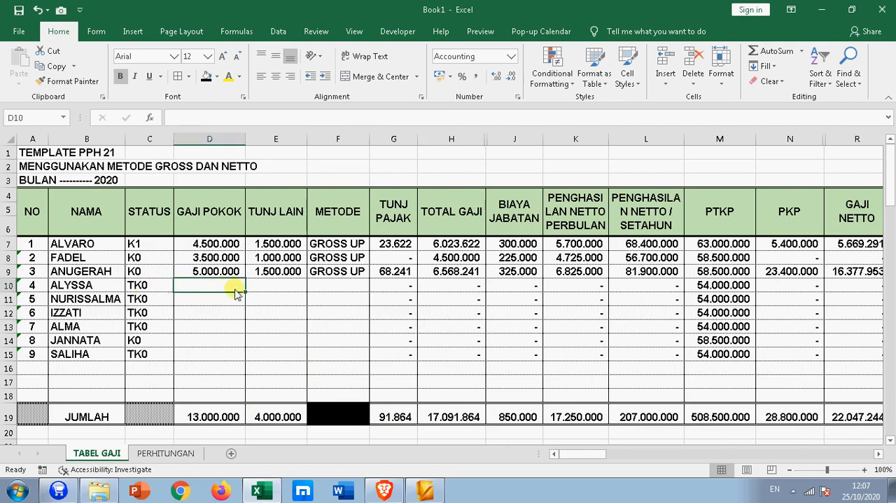
text(6.)
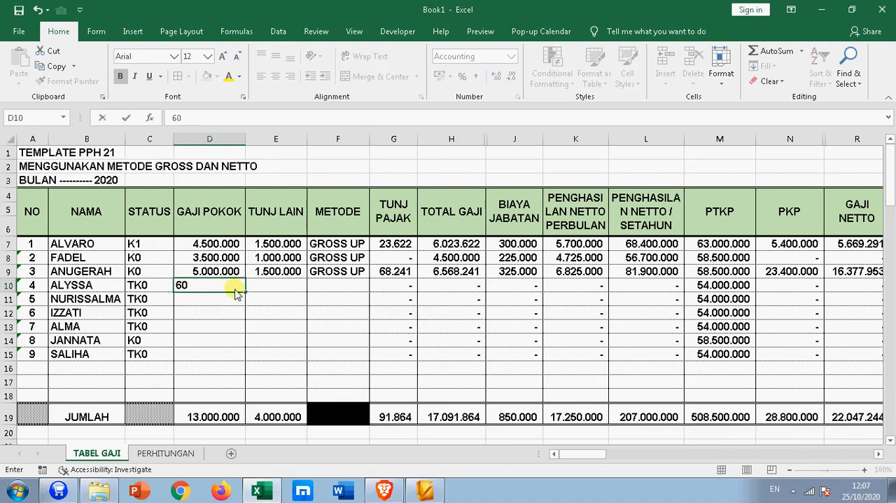
text(000.000)
key(Tab)
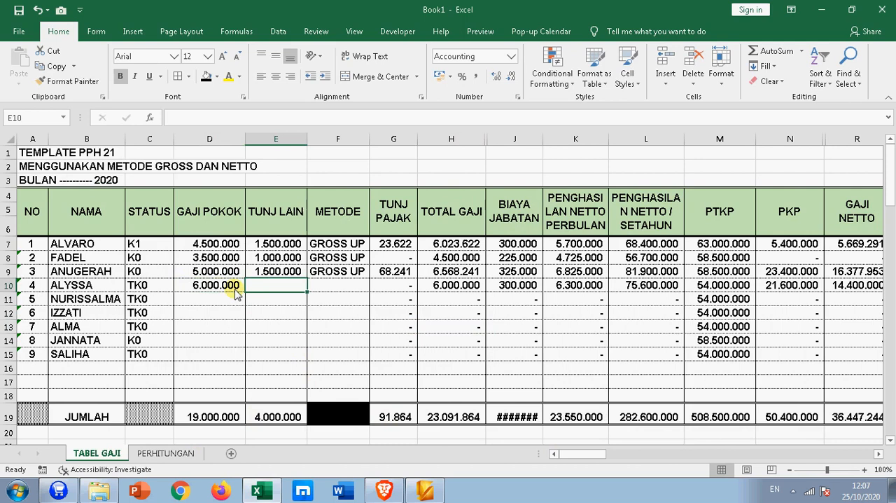
text(2.000)
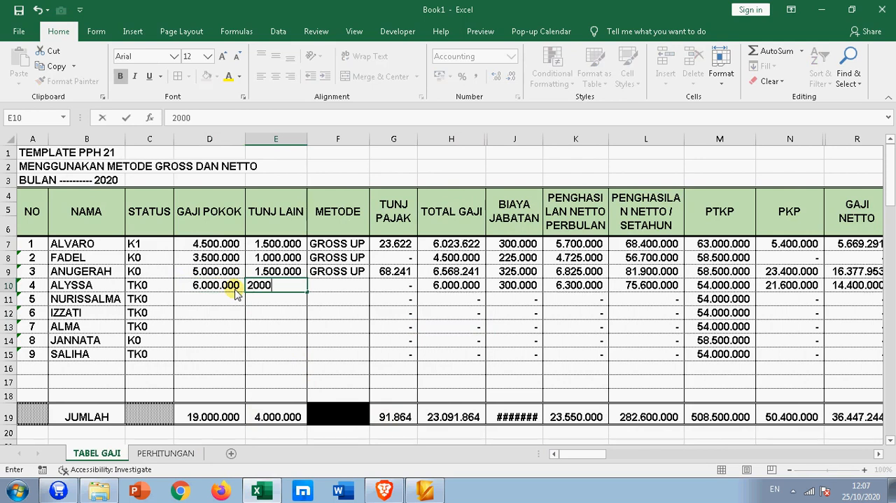
text(.000)
key(Return)
- Set the fourth employee's METODE in F10 to GROSS UP and widen the TUNJ PAJAK column G to show its full amounts
click(340, 285)
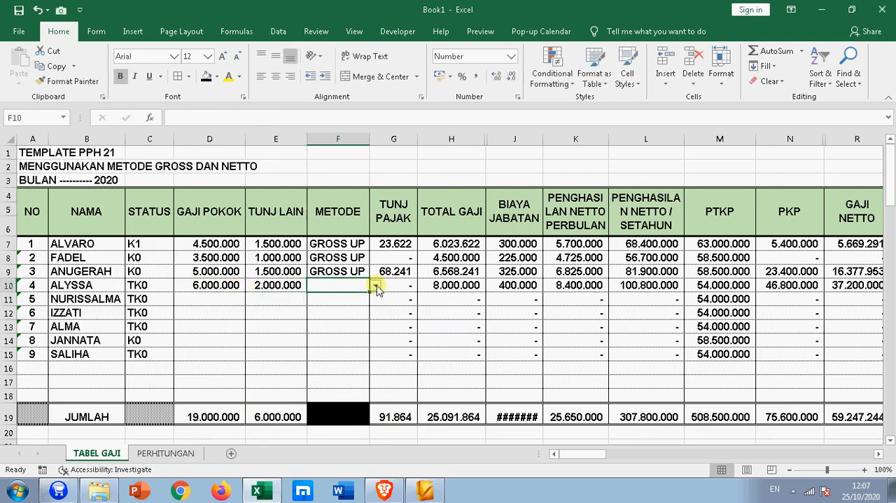
click(376, 287)
click(374, 297)
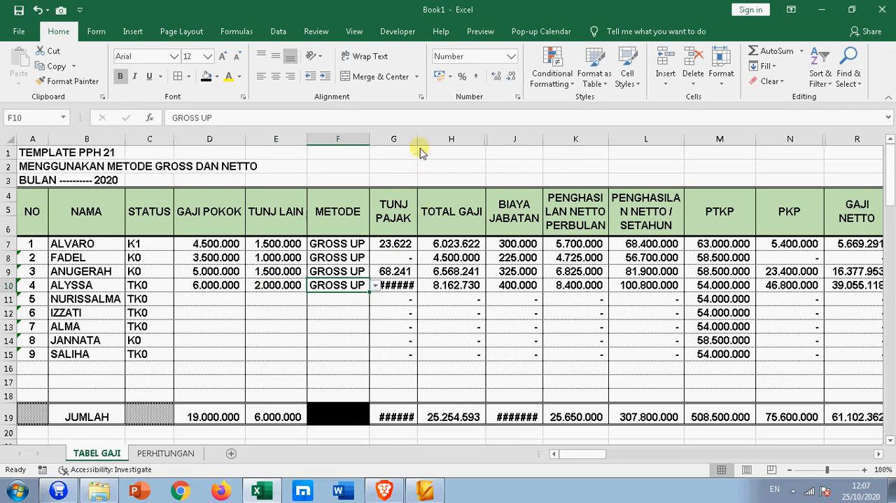
drag(417, 139, 427, 139)
click(402, 328)
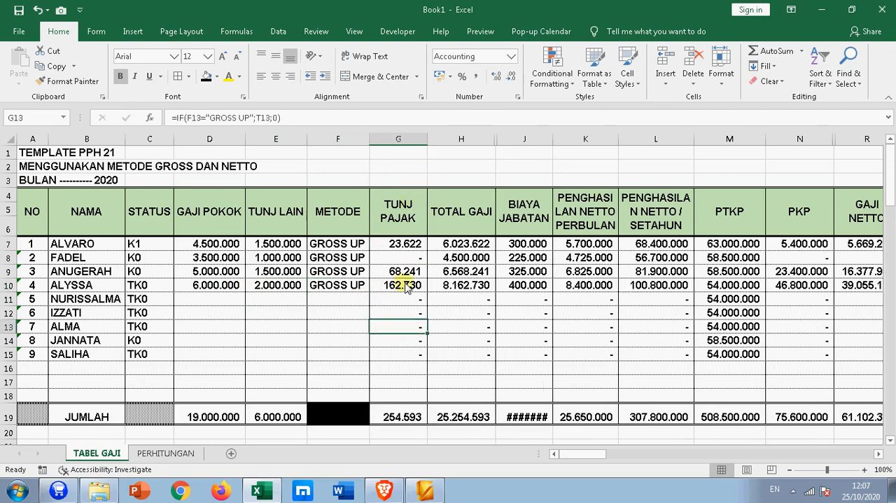
- Compare PPH 21 PERBULAN in T9:T10 with the fourth employee's TUNJ PAJAK in G10 and TOTAL GAJI in H10
drag(584, 454, 601, 453)
drag(481, 285, 478, 272)
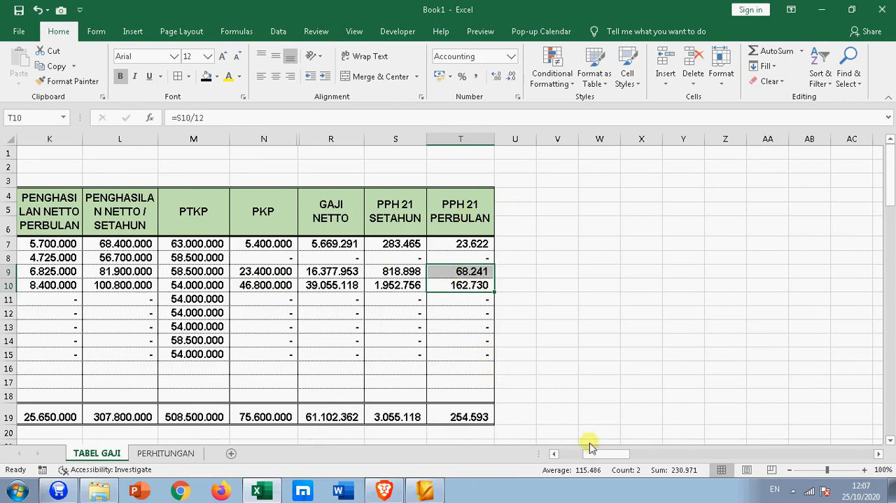
drag(594, 453, 572, 453)
click(409, 285)
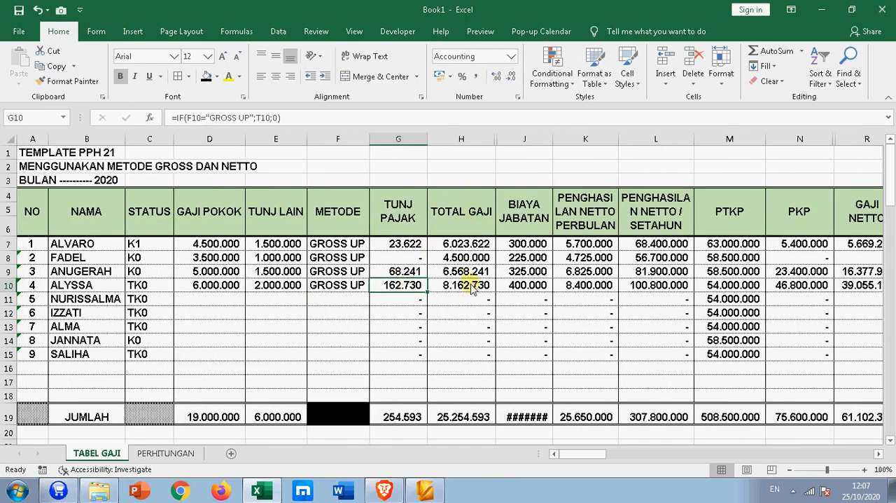
click(471, 287)
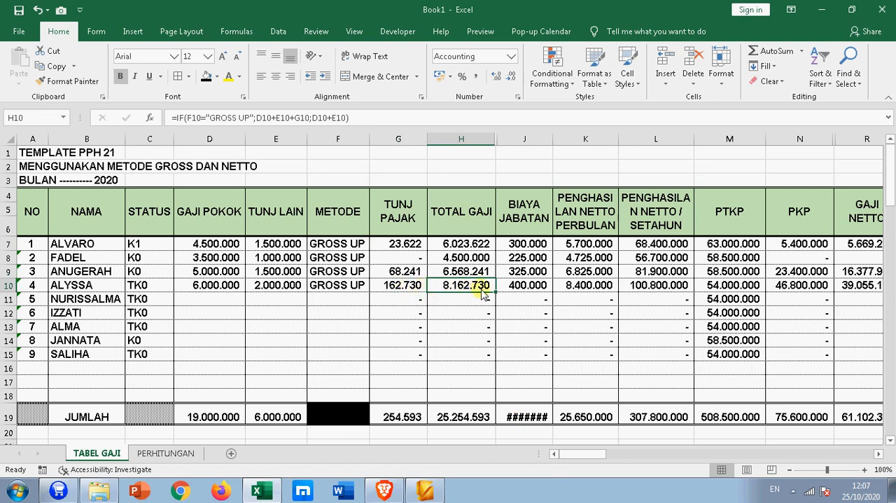
- Set the METODE of the first and second employees in F7 and F8 to NETTO
click(354, 245)
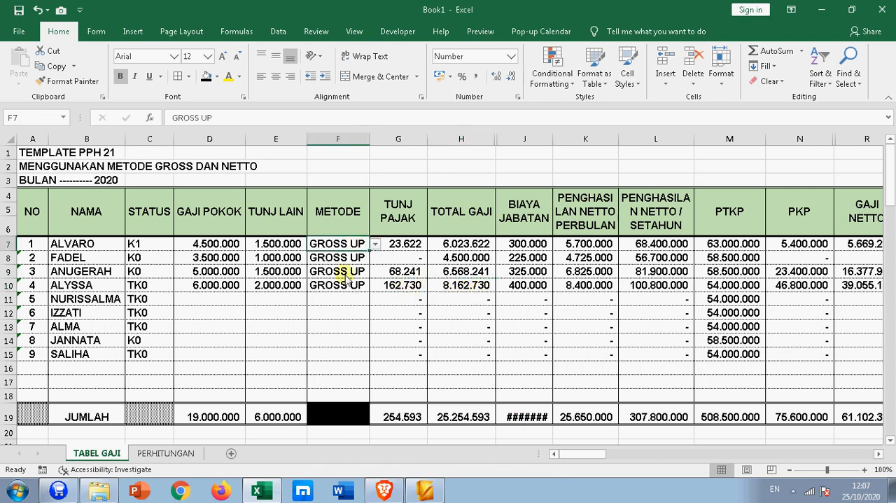
click(375, 247)
click(365, 266)
click(364, 258)
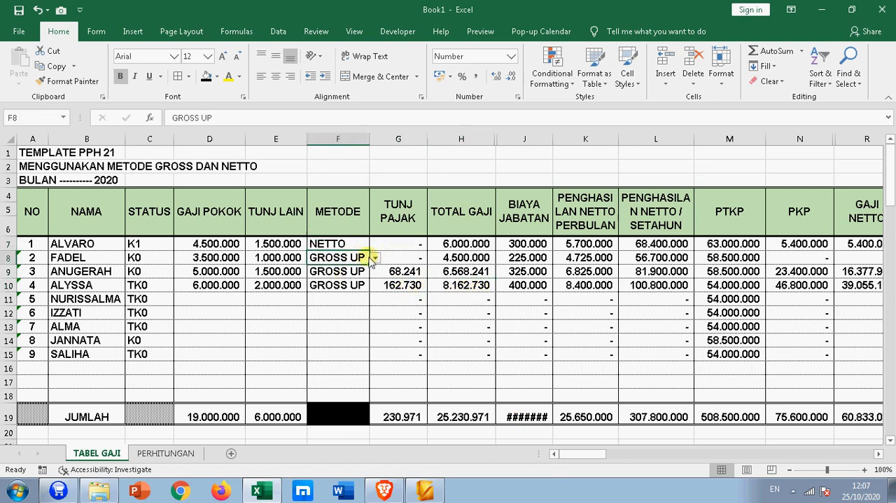
click(375, 258)
click(353, 271)
- Set the METODE of the third and fourth employees in F9 and F10 to NETTO and check TOTAL GAJI and TUNJ PAJAK
click(355, 271)
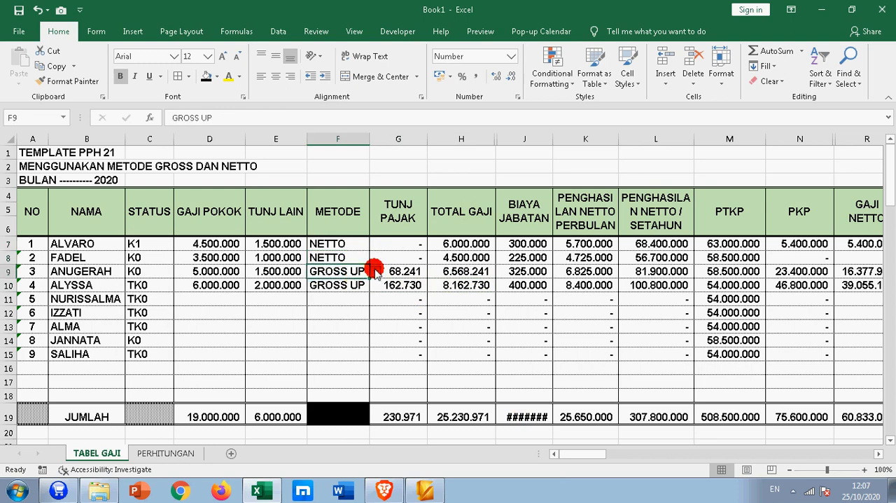
click(375, 271)
click(354, 290)
click(369, 289)
click(374, 286)
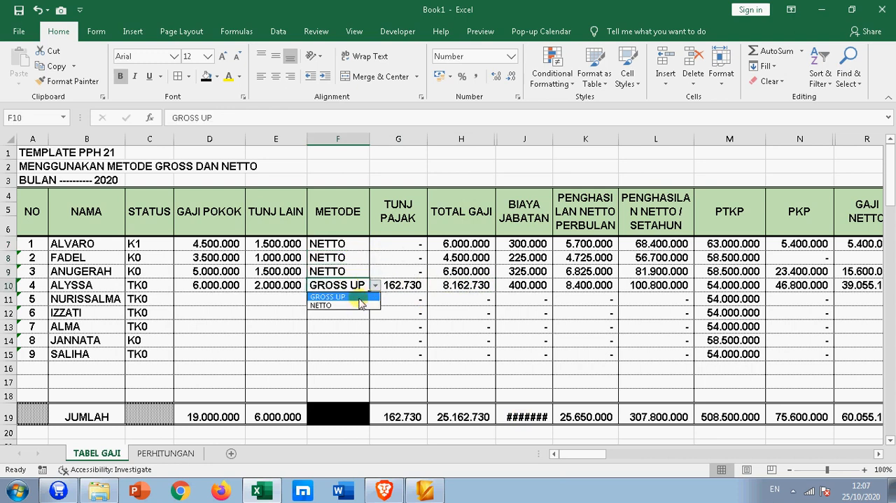
click(367, 306)
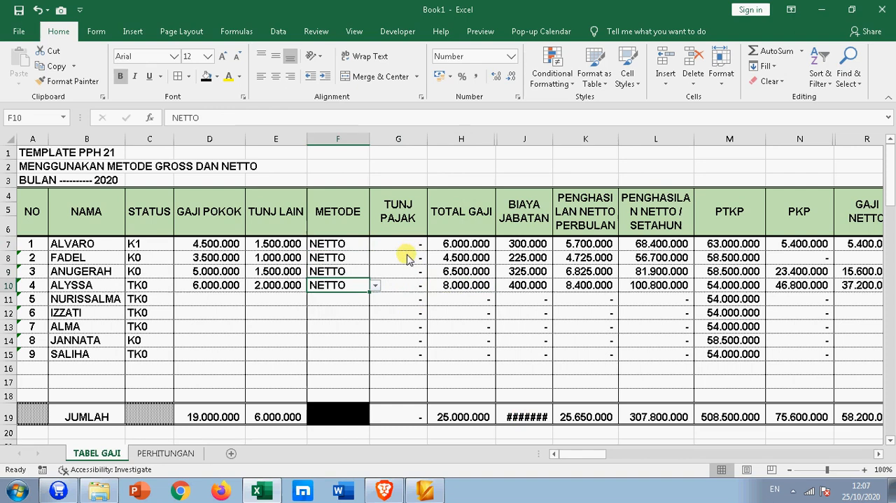
click(462, 245)
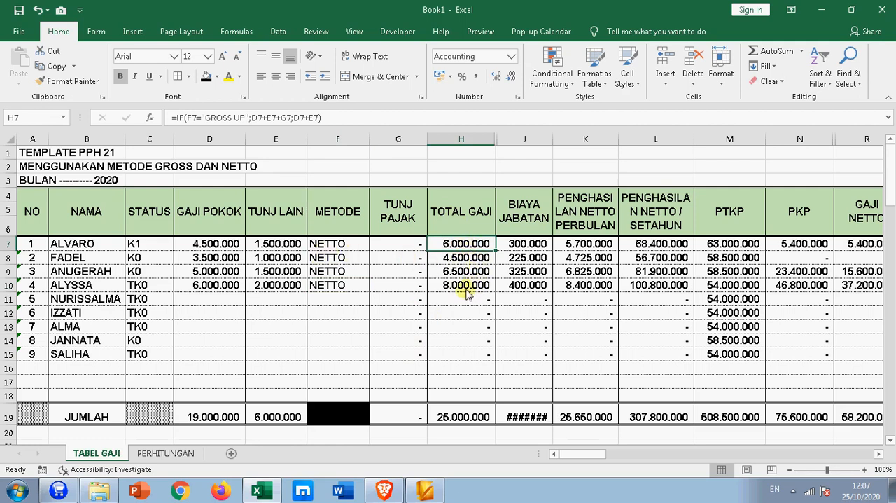
click(404, 285)
- Set the fourth employee's METODE in F10 back to GROSS UP and widen the BIAYA JABATAN column J to show its total
click(335, 287)
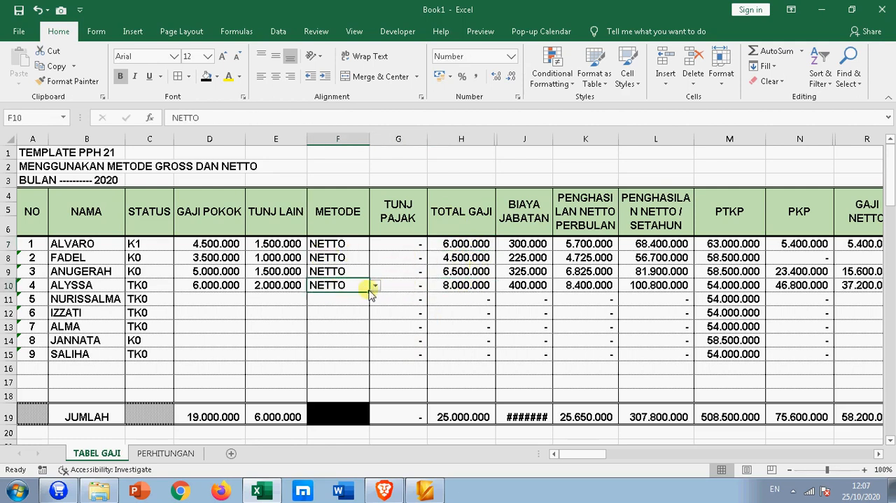
click(375, 286)
click(343, 298)
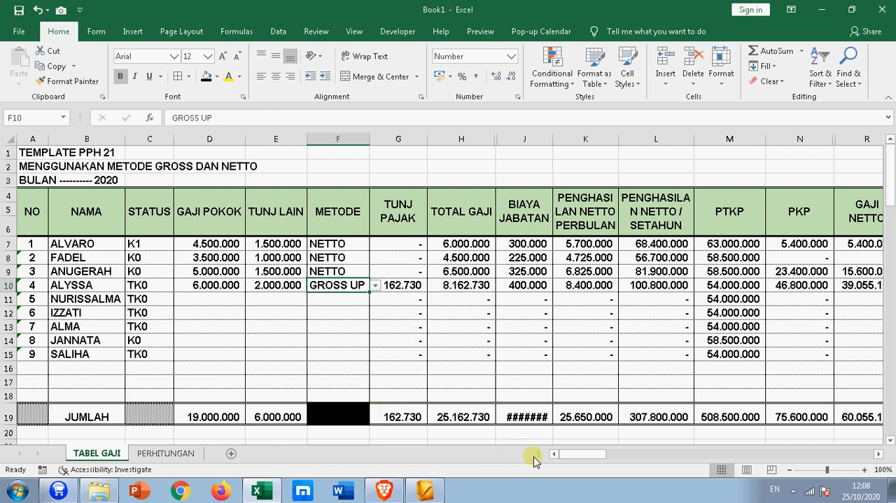
mouse_move(570, 456)
mouse_down()
mouse_move(588, 456)
mouse_move(571, 454)
mouse_up()
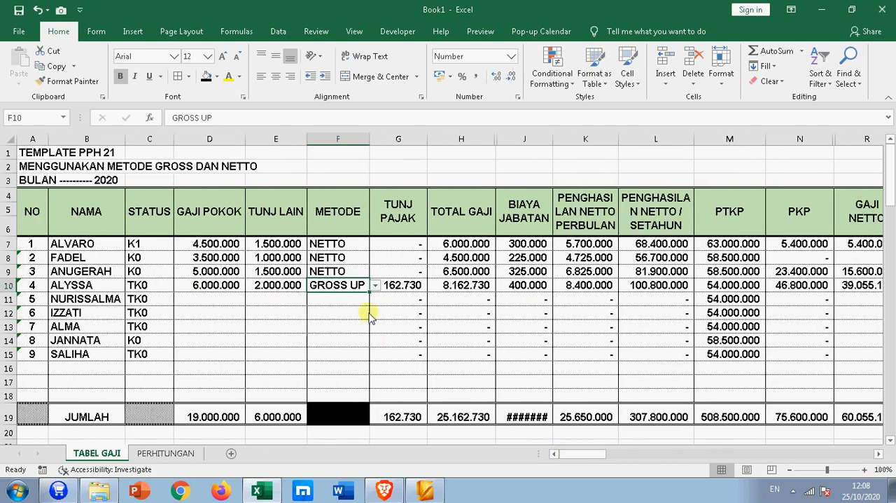
click(406, 287)
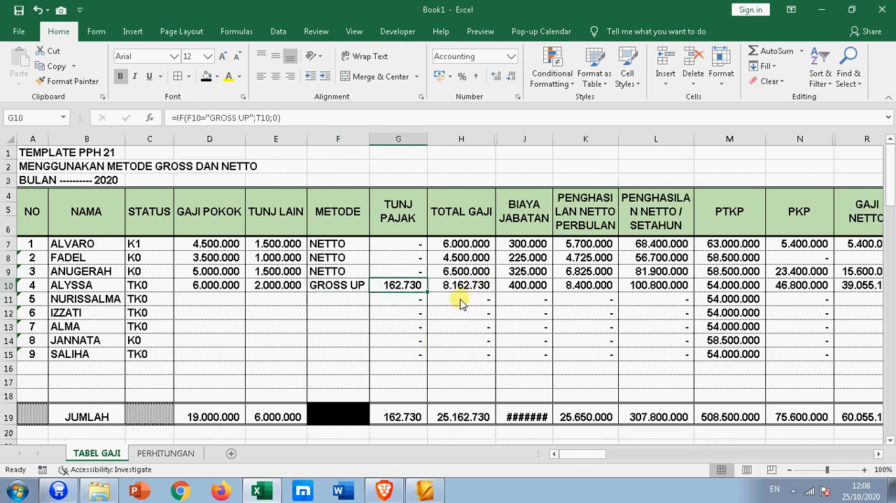
drag(553, 138, 558, 138)
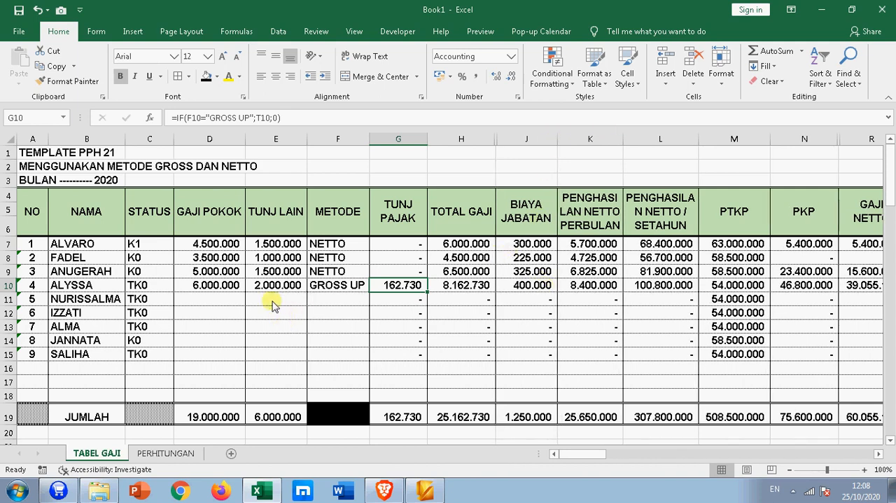
- On the PERHITUNGAN sheet, unhide columns E and F between columns D and G
click(166, 454)
drag(384, 143, 412, 147)
right_click(396, 142)
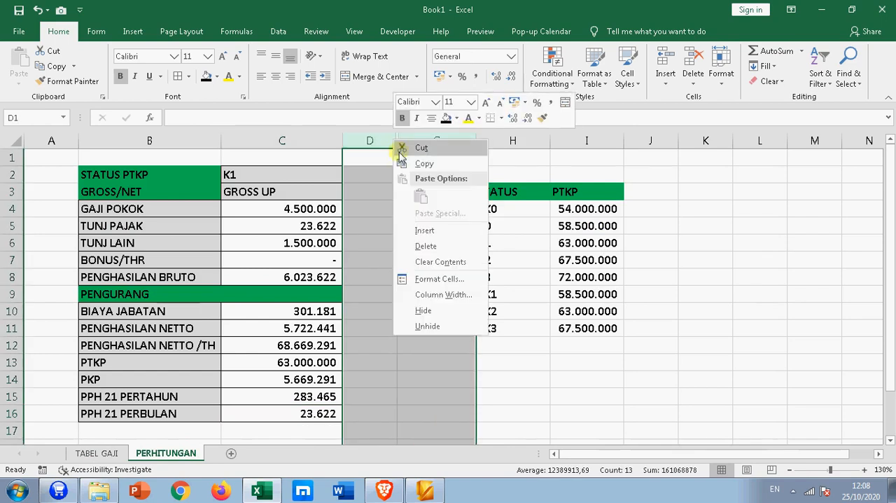
click(425, 325)
click(465, 280)
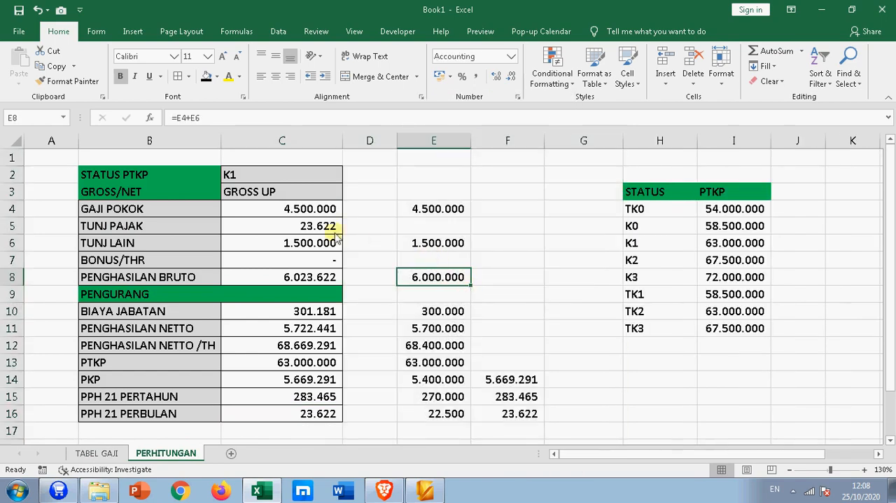
- Set the GROSS/NET method in C3 to NETTO and check PPH 21 PERBULAN in C16 and the reference in E4
click(308, 191)
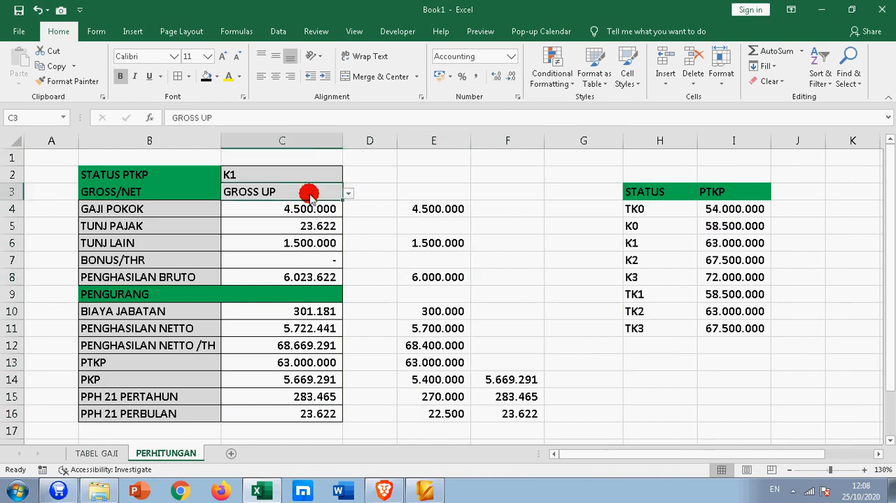
click(349, 192)
click(307, 214)
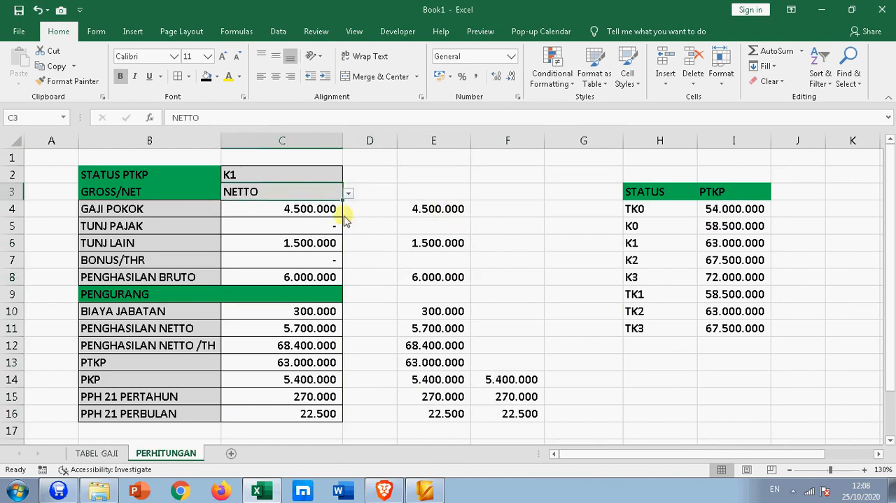
click(320, 209)
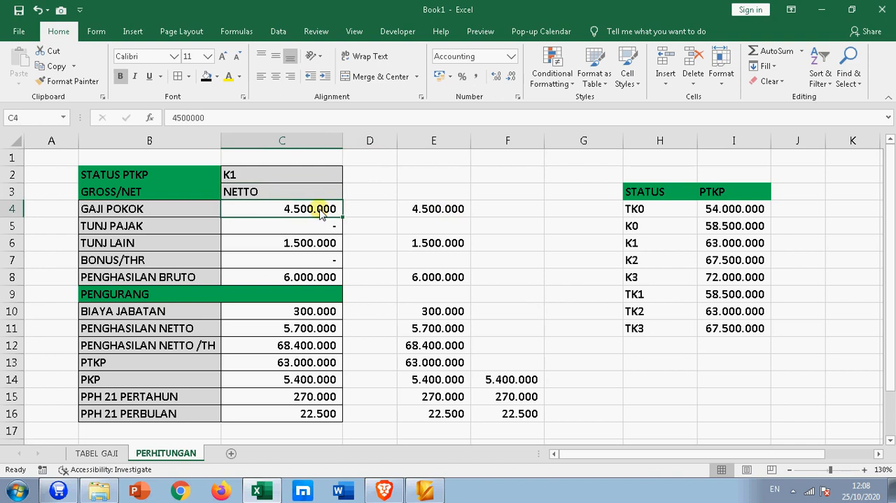
click(313, 414)
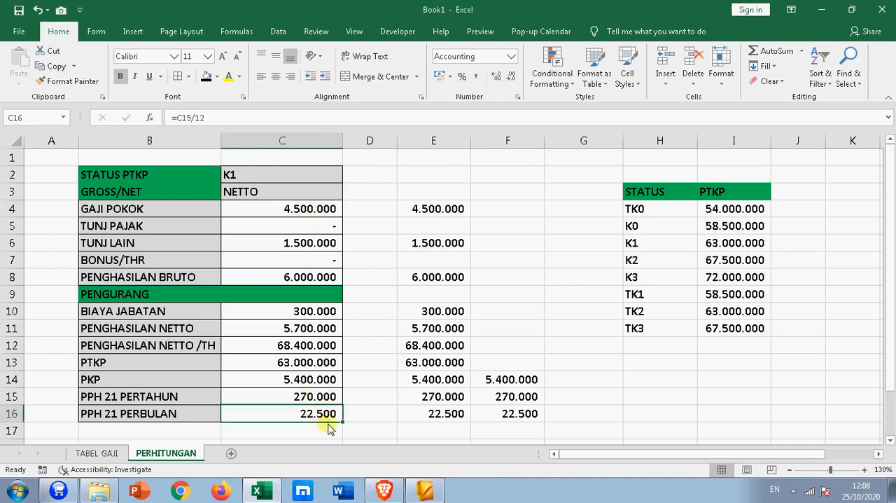
click(430, 205)
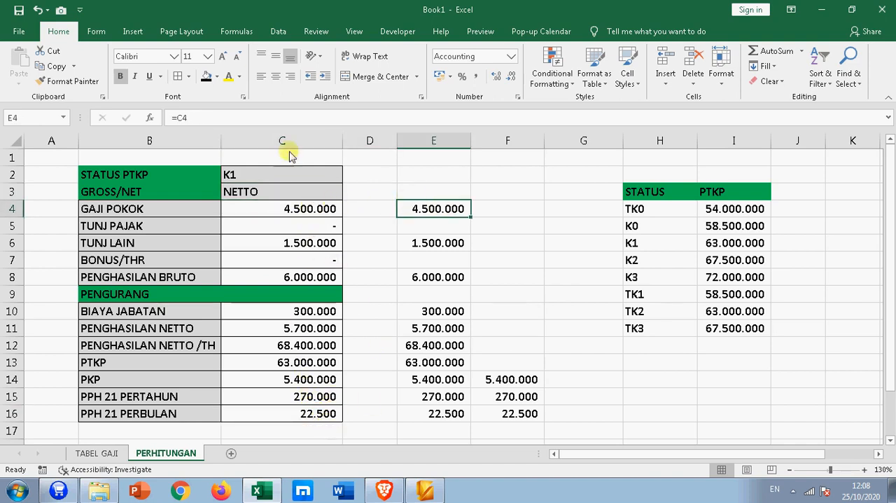
- Examine the helper formulas for GAJI POKOK in E4, PENGHASILAN BRUTO in E8, BIAYA JABATAN in E10 and PENGHASILAN NETTO in E11
click(295, 117)
key(Return)
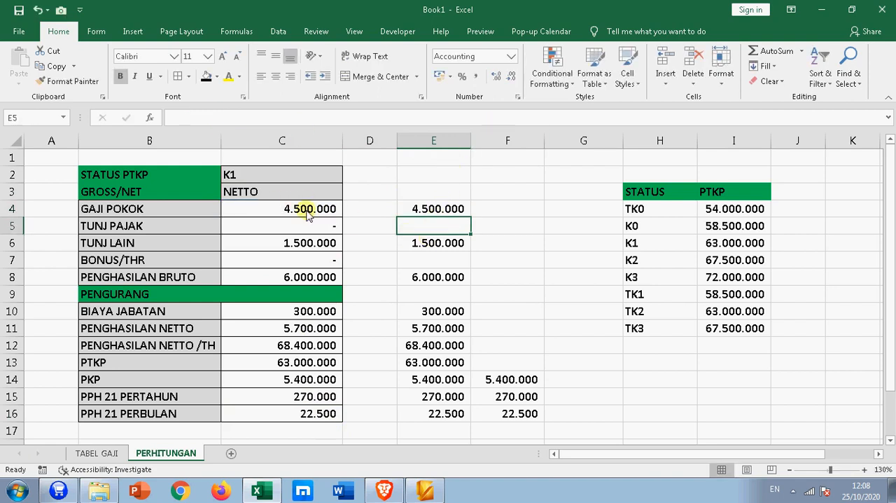
click(306, 238)
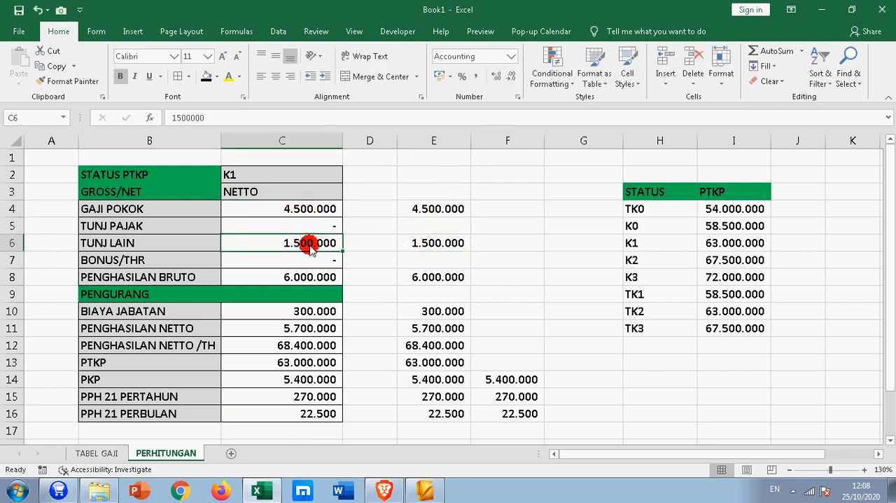
click(435, 277)
click(327, 279)
click(429, 311)
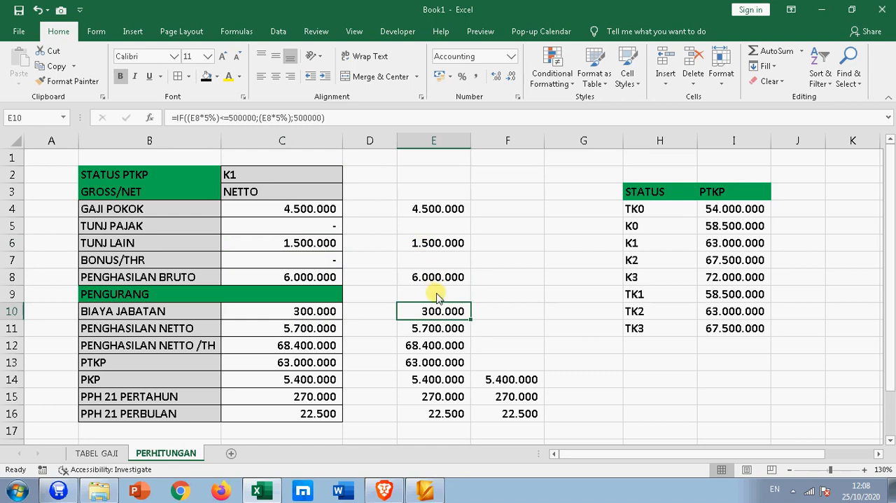
click(394, 126)
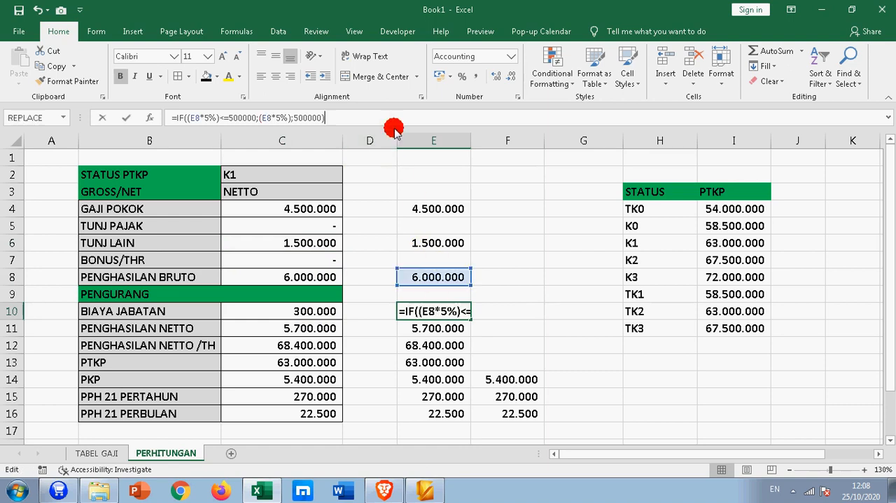
key(Return)
click(454, 277)
click(428, 329)
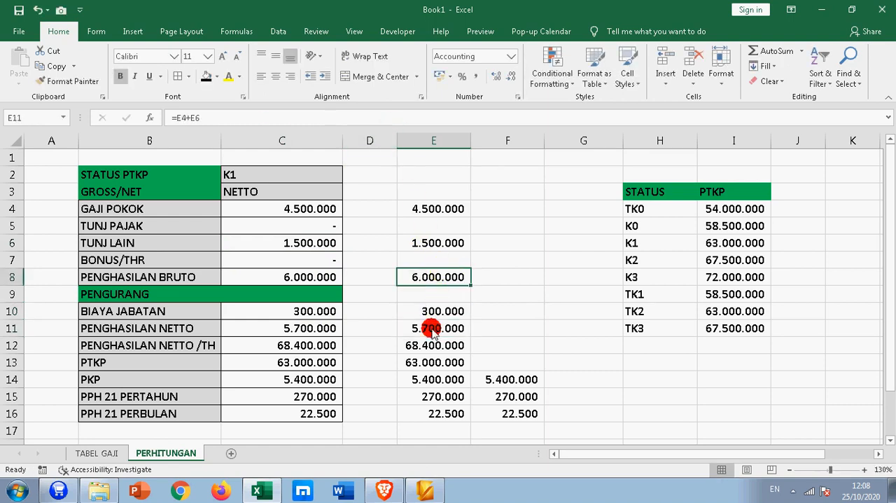
click(377, 122)
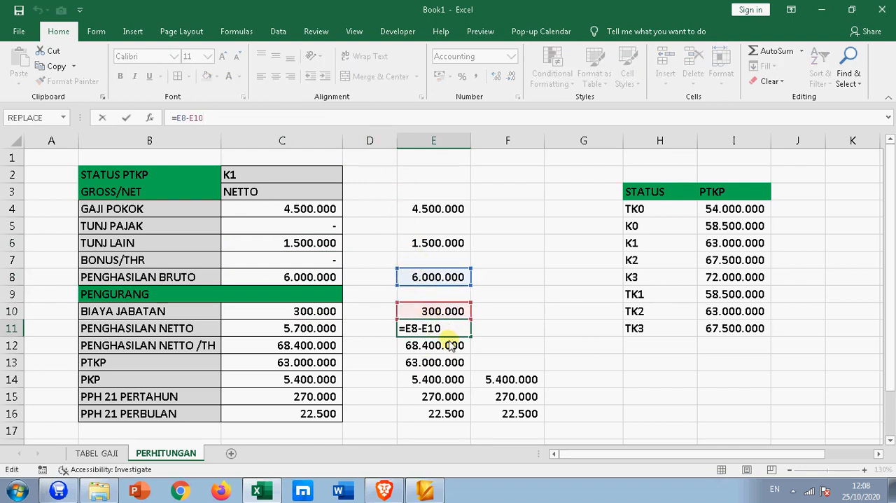
key(Return)
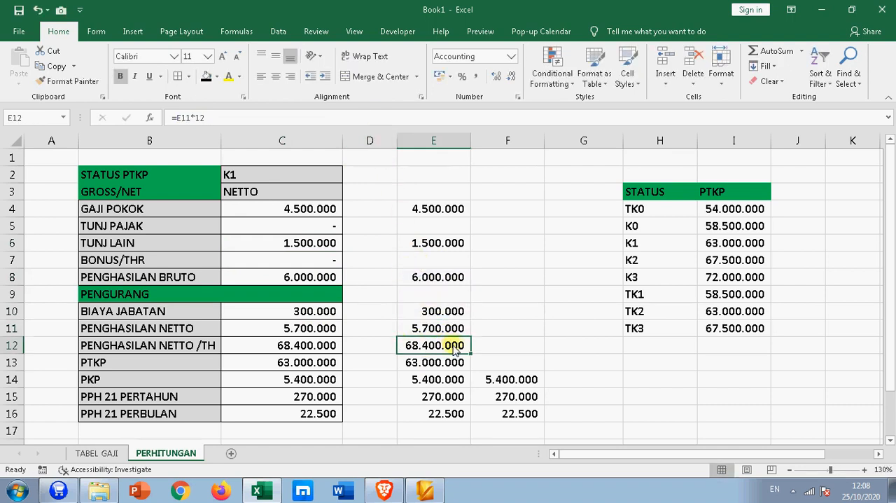
- Examine the annual net income, PTKP, PKP and PPH 21 PERTAHUN formulas in E12 to E15, plus F14 and F15
click(436, 382)
click(442, 345)
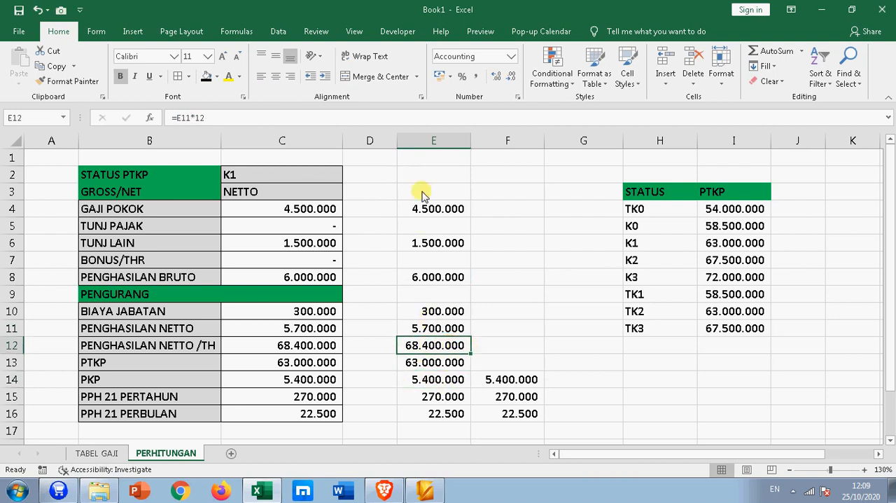
click(395, 121)
key(Return)
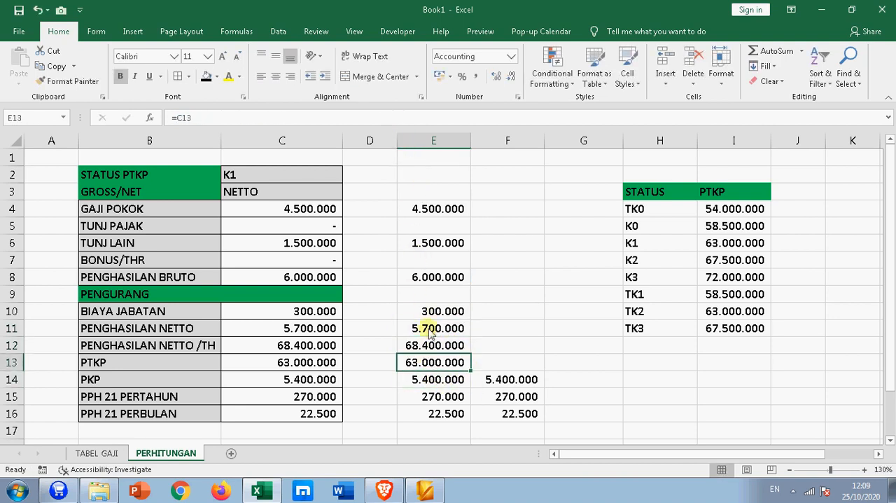
click(406, 121)
key(Return)
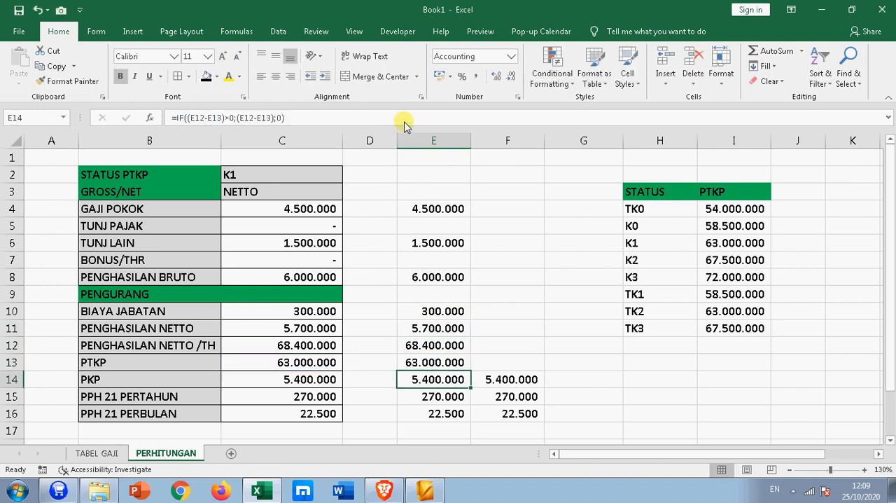
click(495, 379)
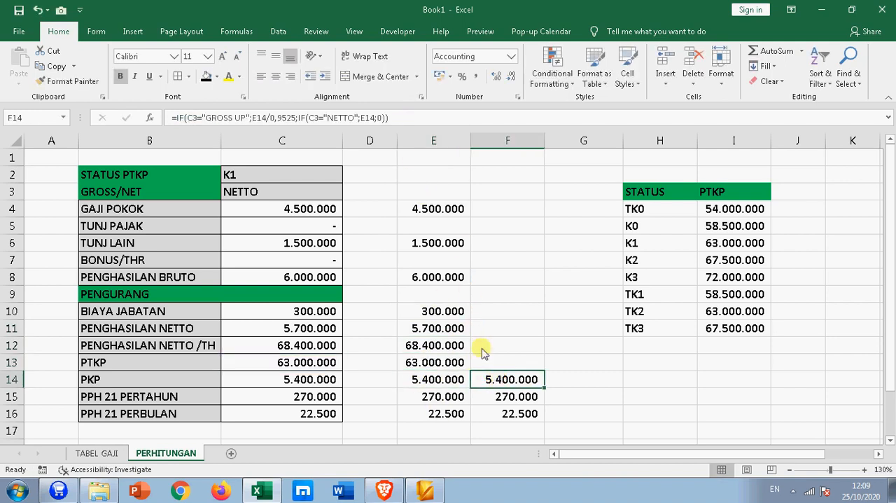
click(417, 379)
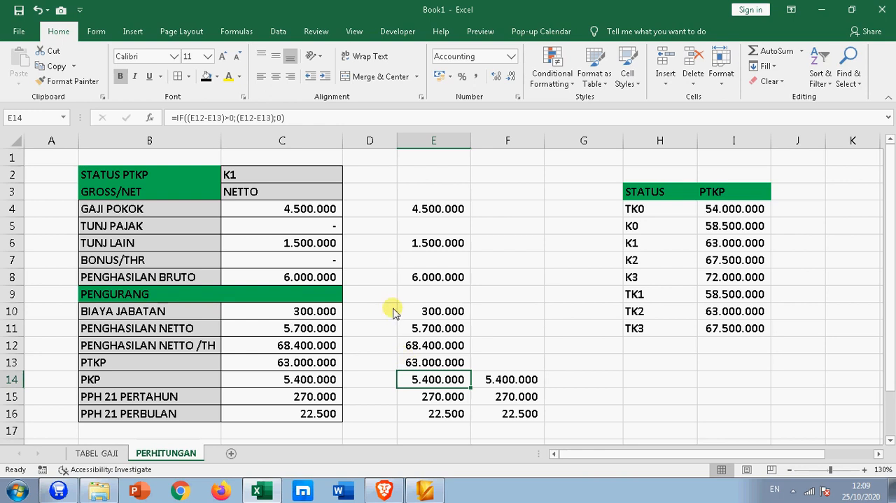
click(338, 117)
key(Return)
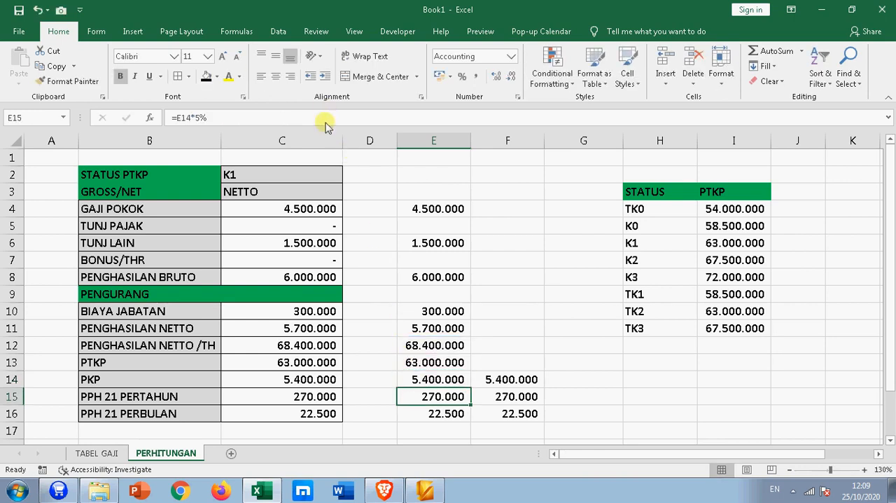
click(510, 379)
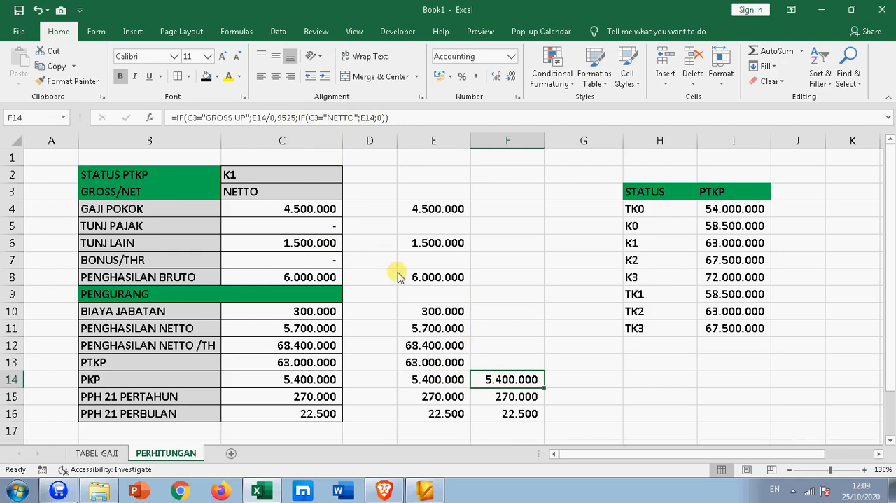
key(Down)
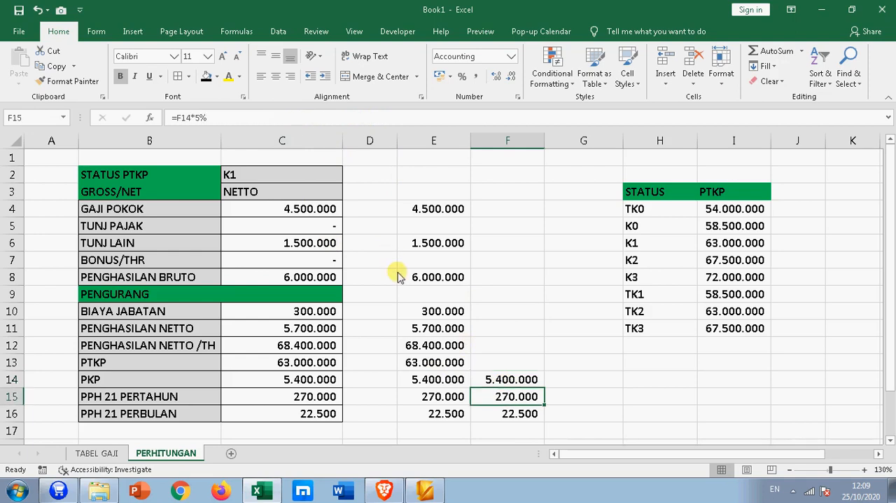
- Set the GROSS/NET method in C3 to GROSS UP and check the PKP formula in F14
click(328, 199)
click(346, 194)
click(308, 203)
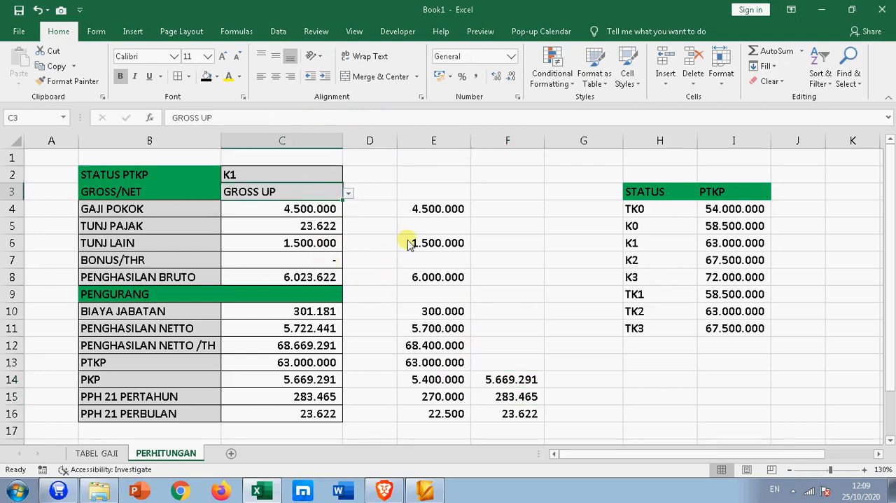
click(509, 378)
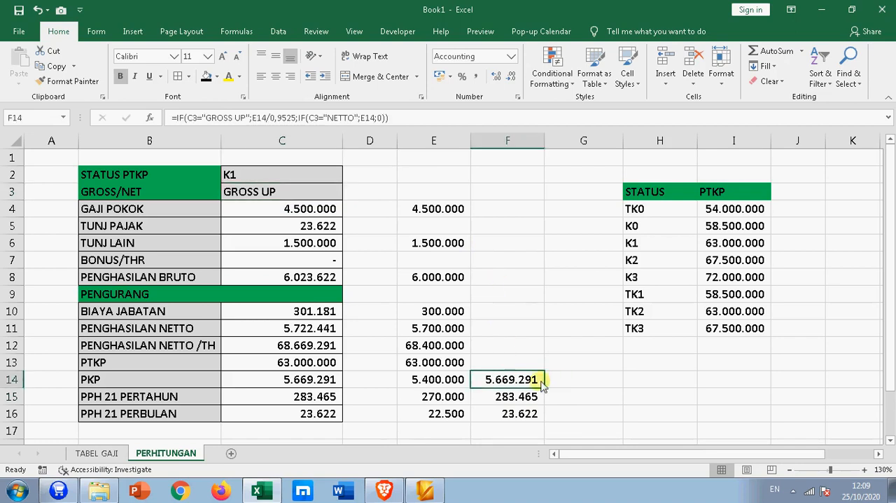
- Enter the formula =E14/0,9525 in G14 to reproduce the grossed-up PKP
click(578, 381)
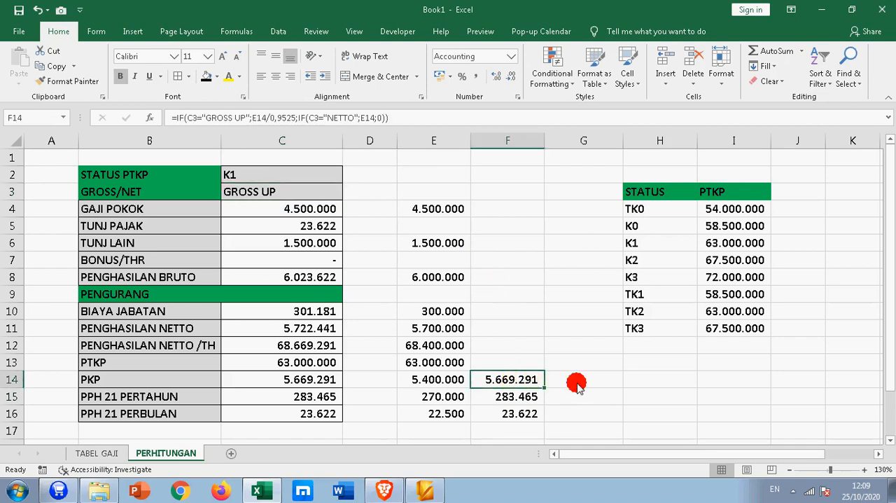
text(=)
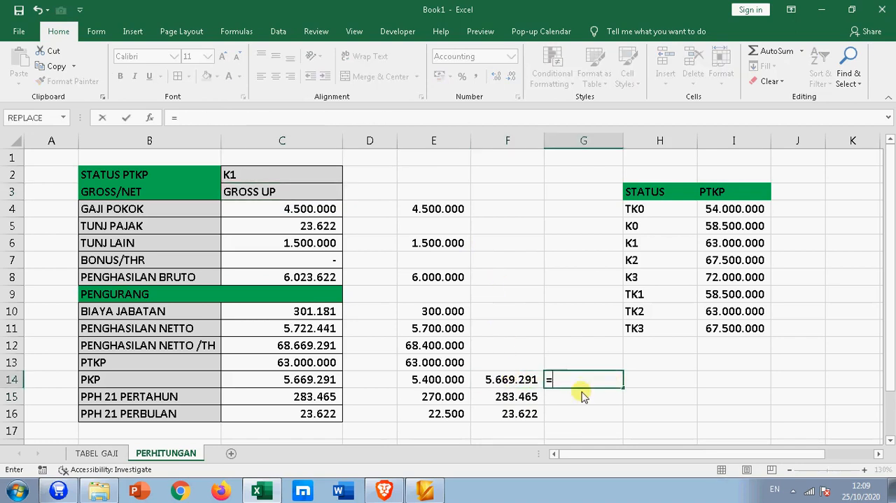
click(422, 384)
text(/0,952)
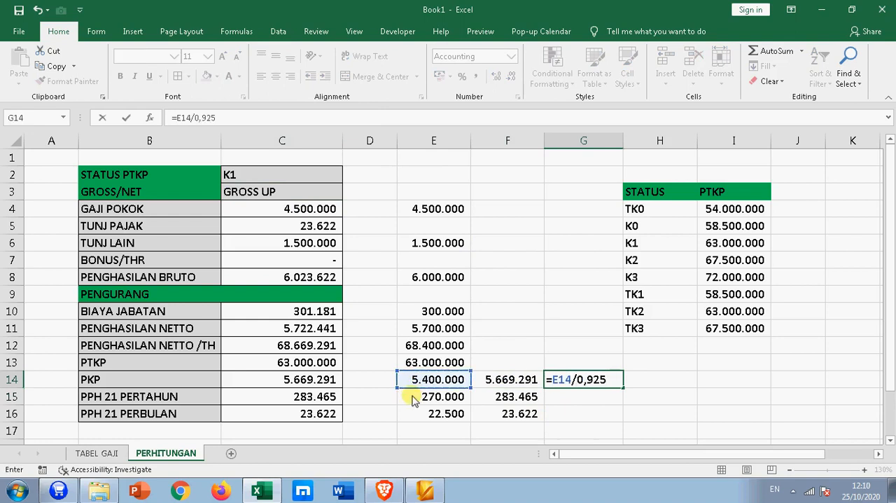
key(Return)
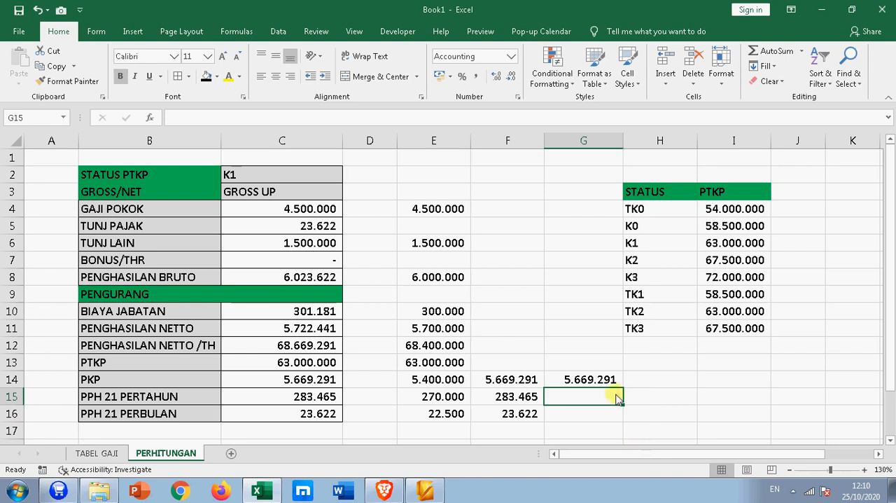
- Enter 100 in F18 and 5 in F19 below the calculation table
scroll(566, 376, down, 1)
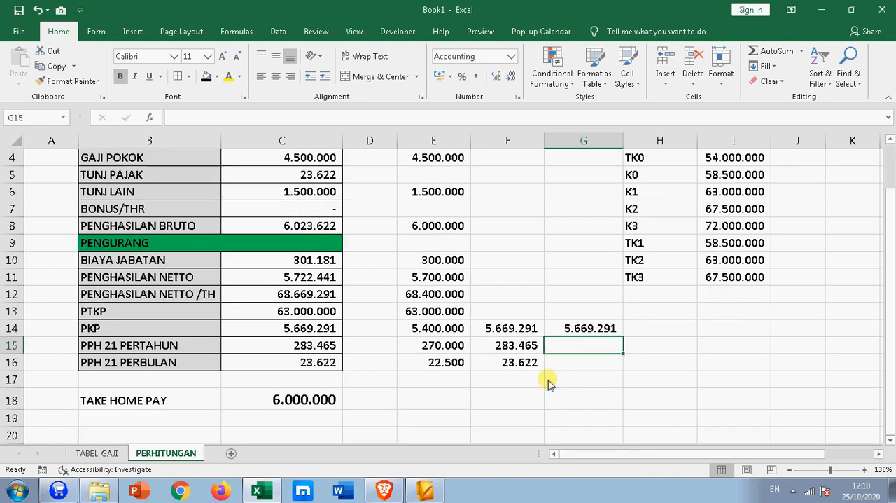
click(522, 404)
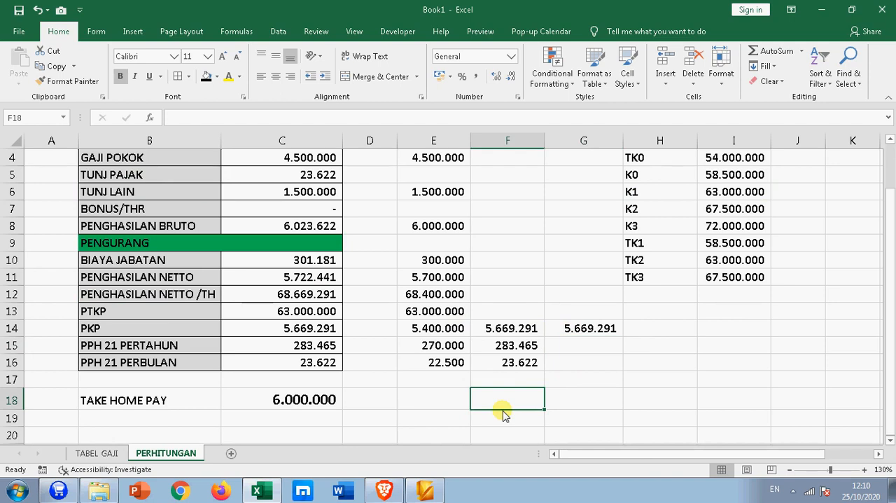
text(100)
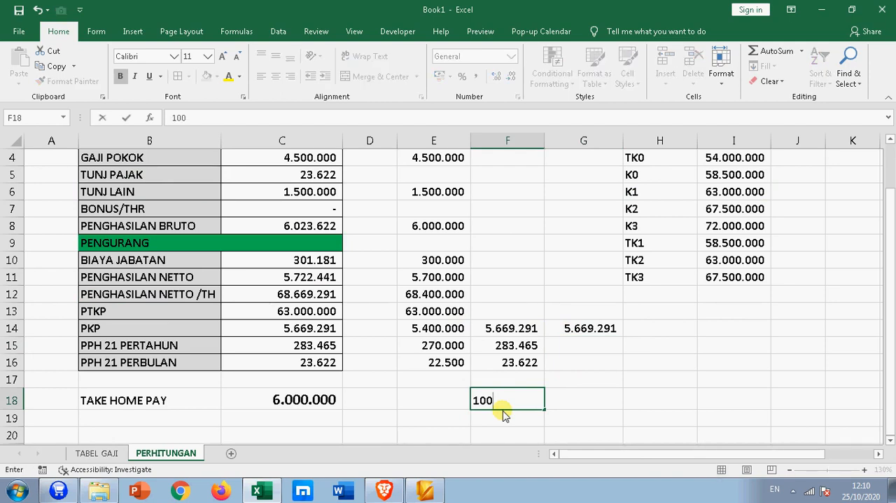
key(Return)
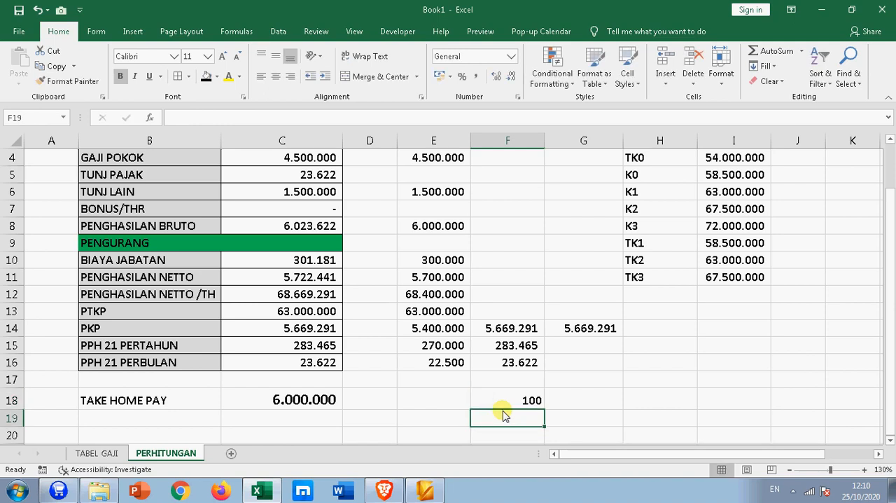
text(5)
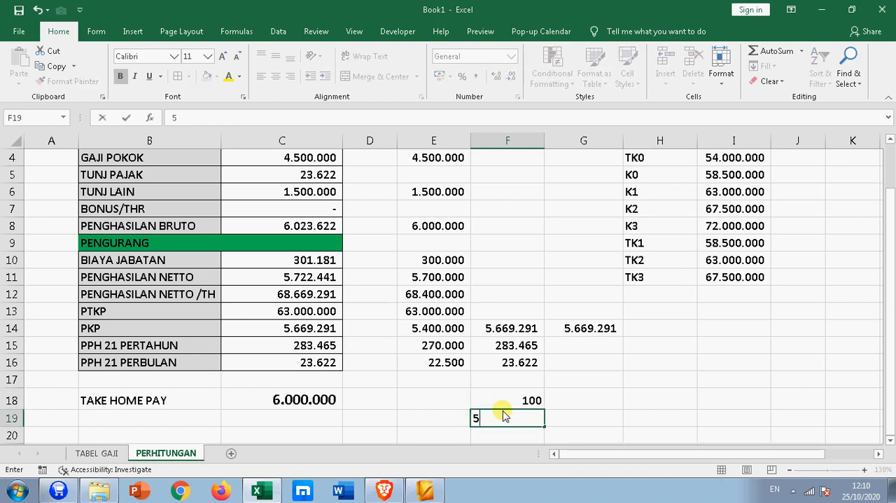
key(Return)
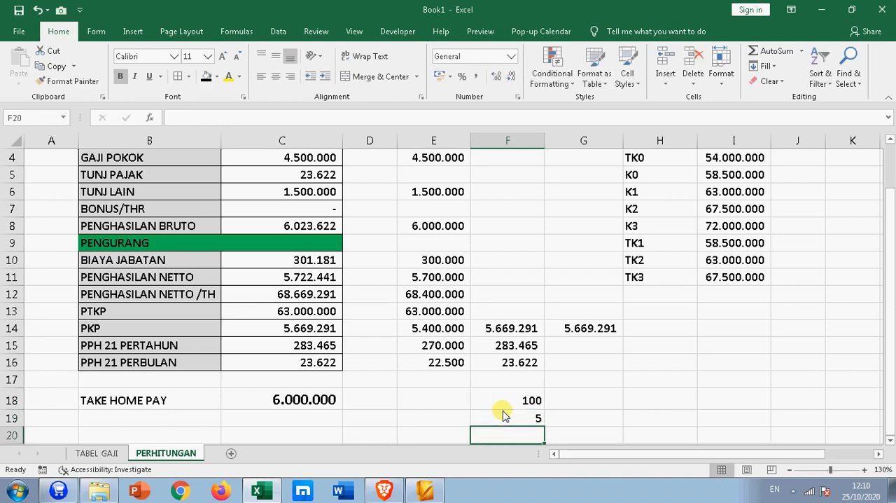
- Enter the formula =F18-F19 in F20 to subtract the two helper values
text(=)
key(Up)
key(Up)
text(-)
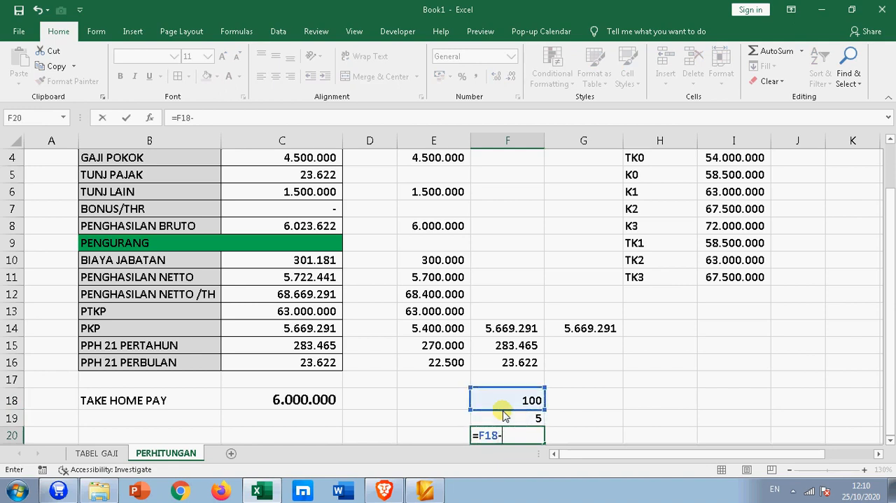
click(506, 415)
key(Return)
click(518, 419)
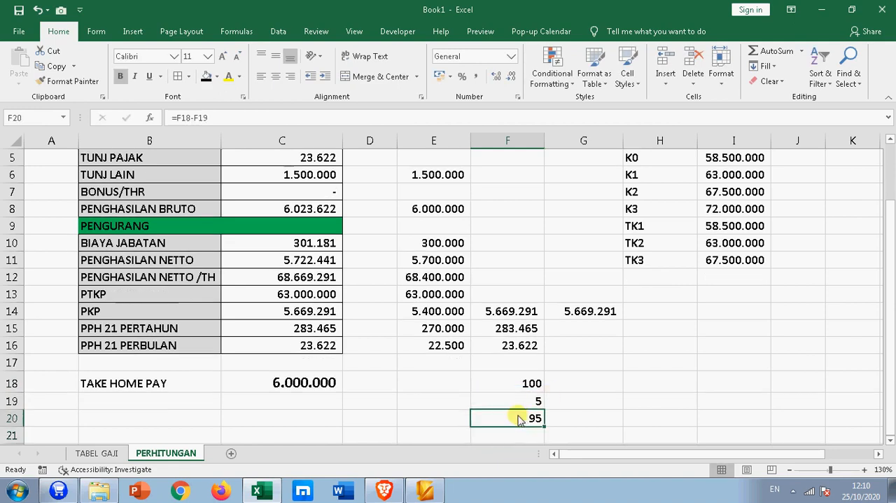
- Replace the value in F18 with 1 and the value in F19 with 0,05
click(532, 385)
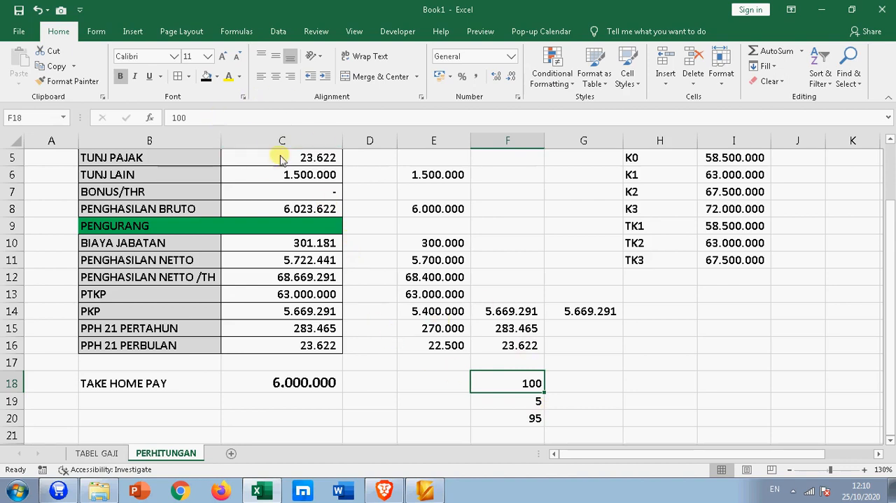
click(206, 118)
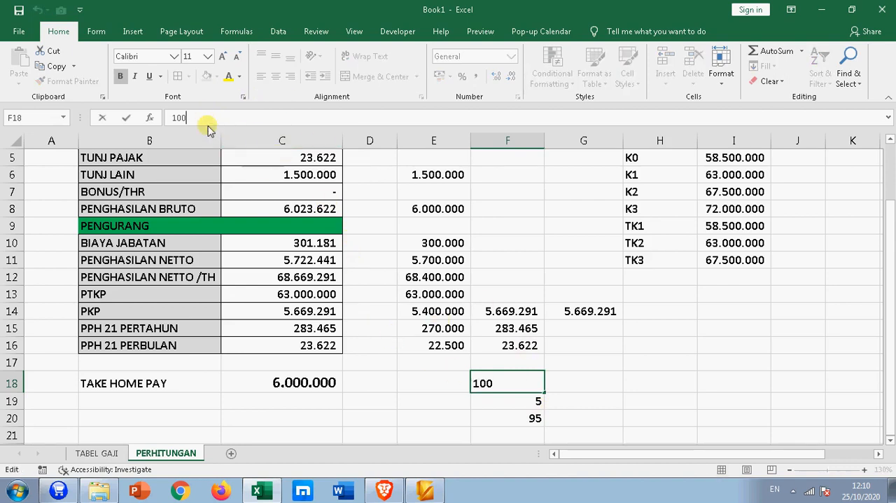
double_click(176, 117)
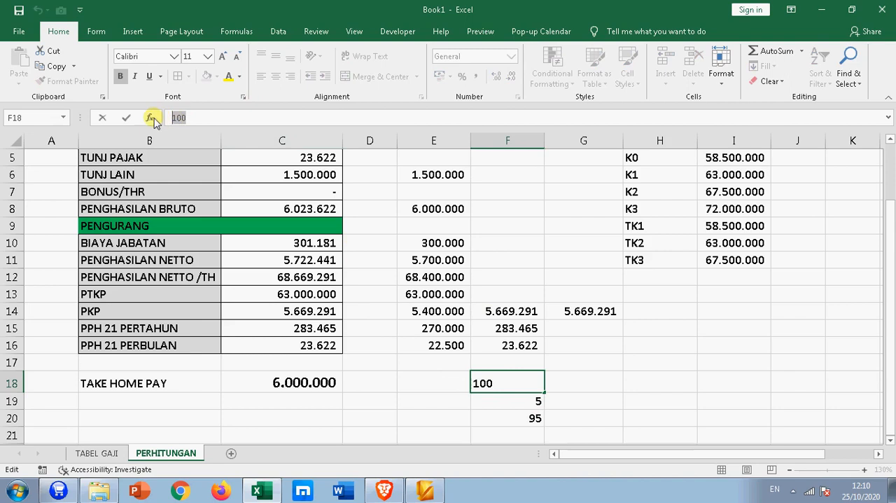
text(1)
key(Return)
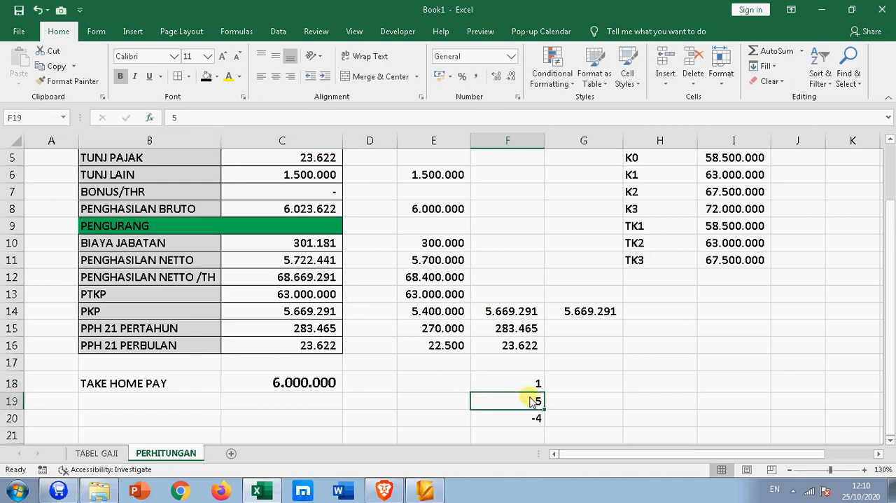
double_click(174, 117)
text(0,05)
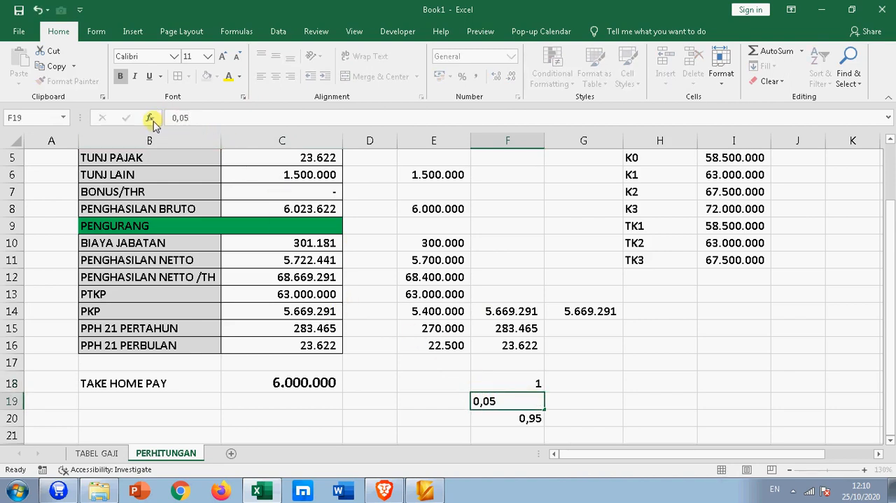
key(Return)
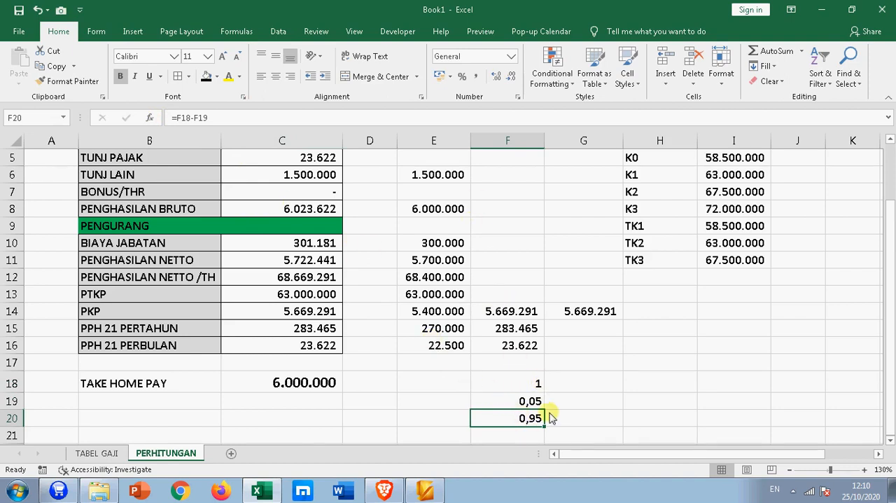
- Enter the formula =F14/0,95 in G15 to test dividing the PKP by the plain 0,95 divisor
scroll(561, 420, down, 1)
click(587, 280)
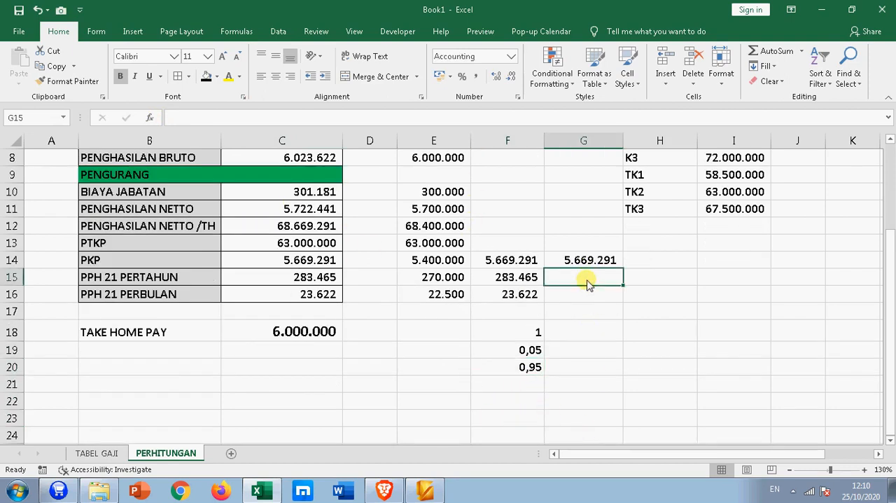
text(=)
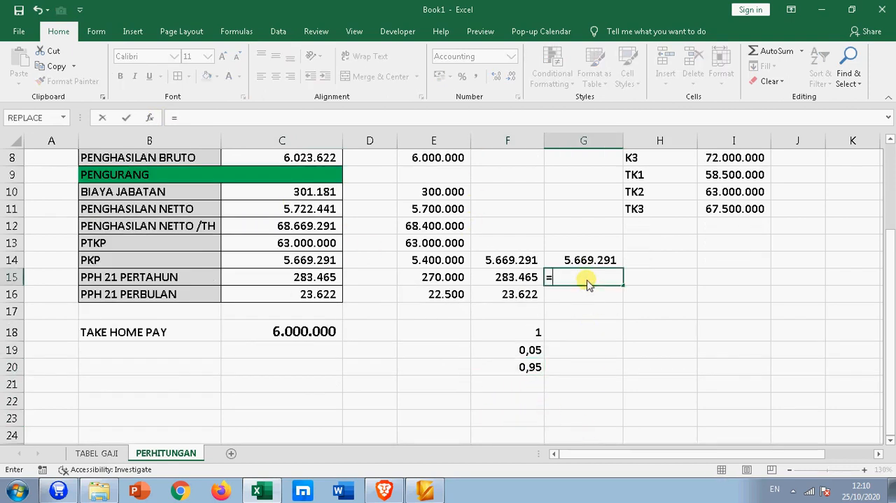
click(529, 265)
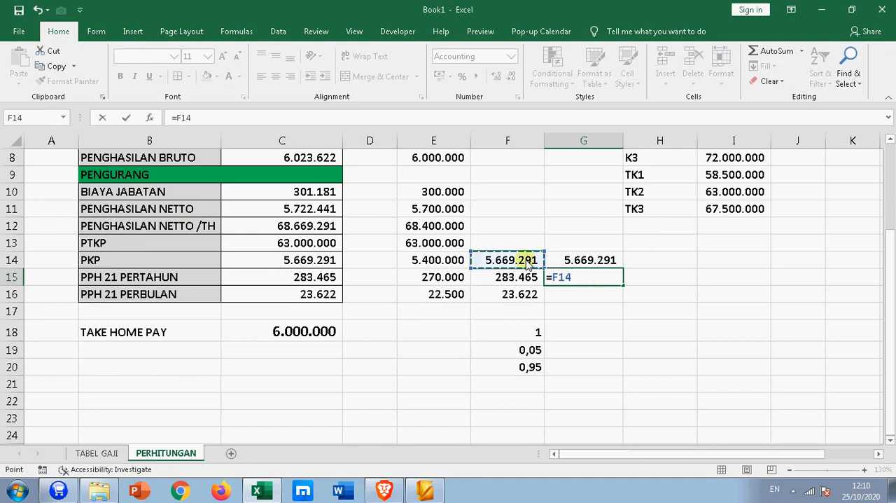
text(/0,95)
key(Return)
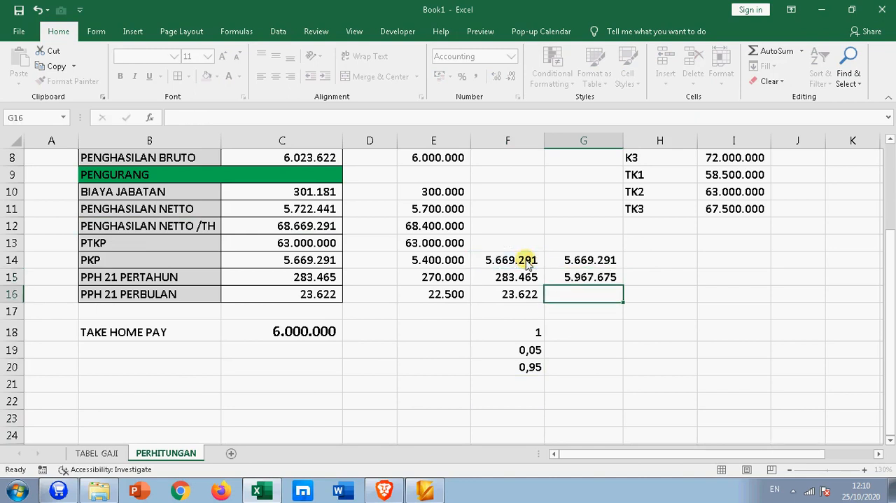
click(591, 277)
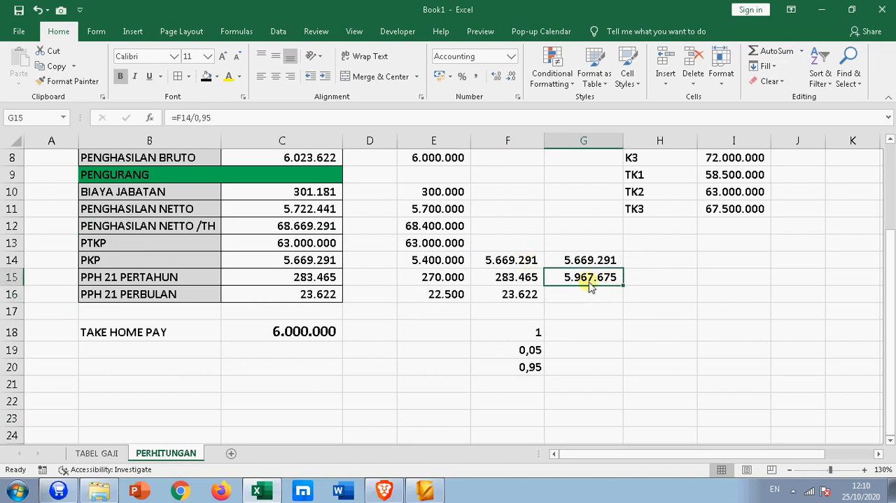
- Display the subtraction result in F20 with four decimal places
click(531, 368)
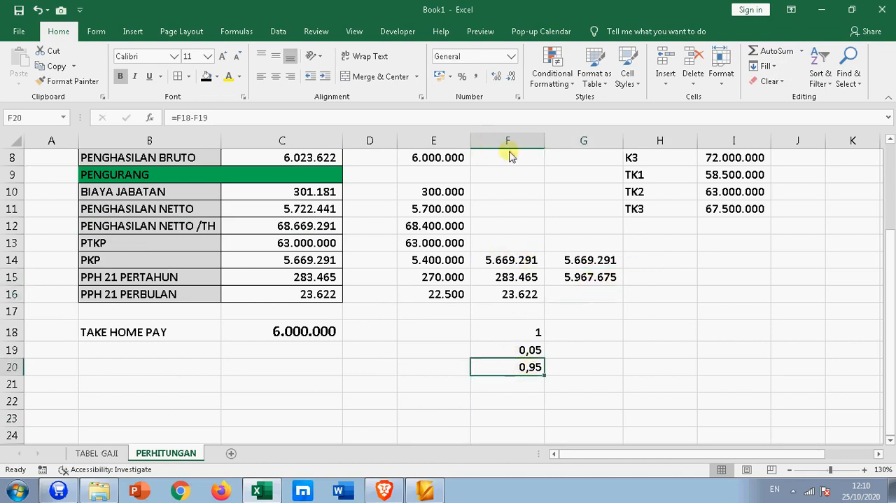
click(498, 77)
click(498, 76)
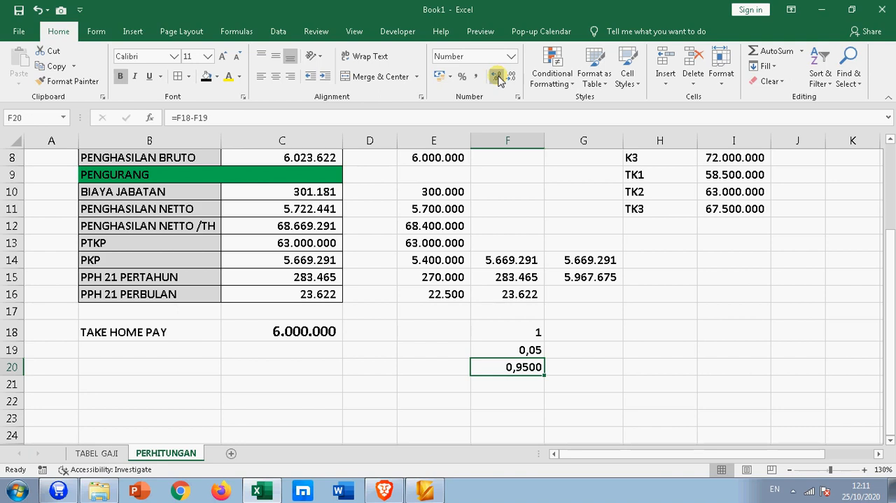
- Change the value in F18 to 100
click(535, 333)
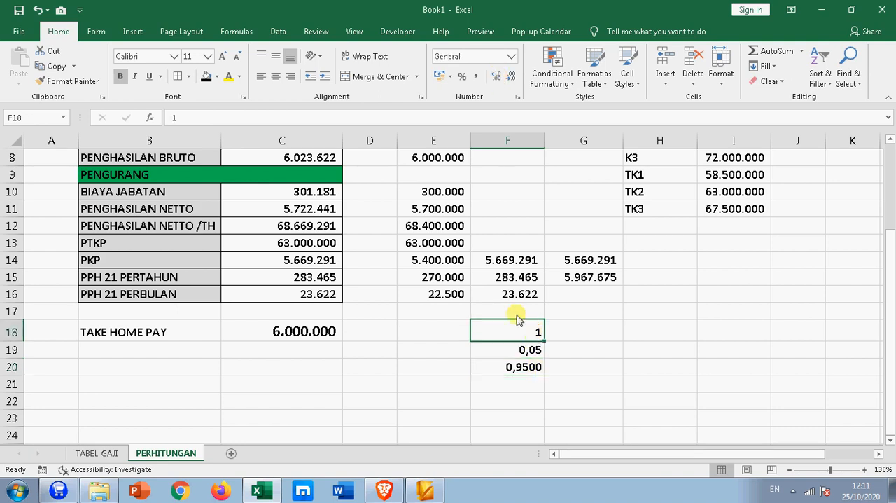
click(227, 120)
text(00)
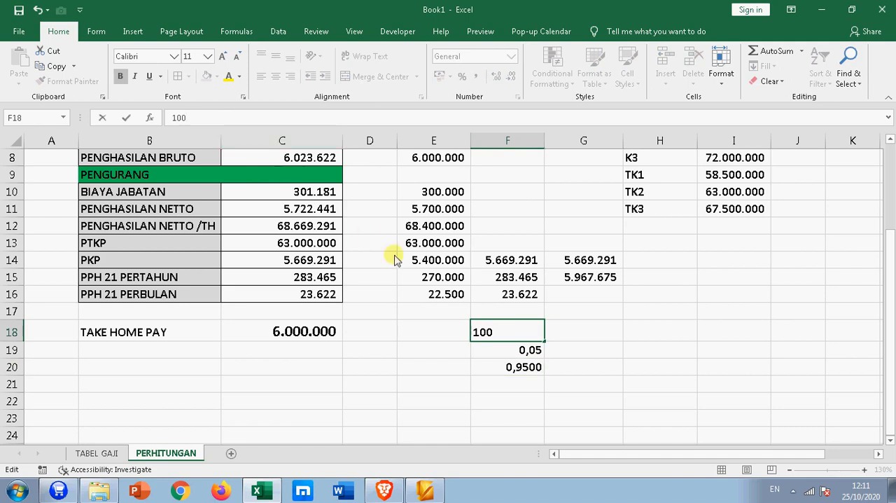
click(512, 351)
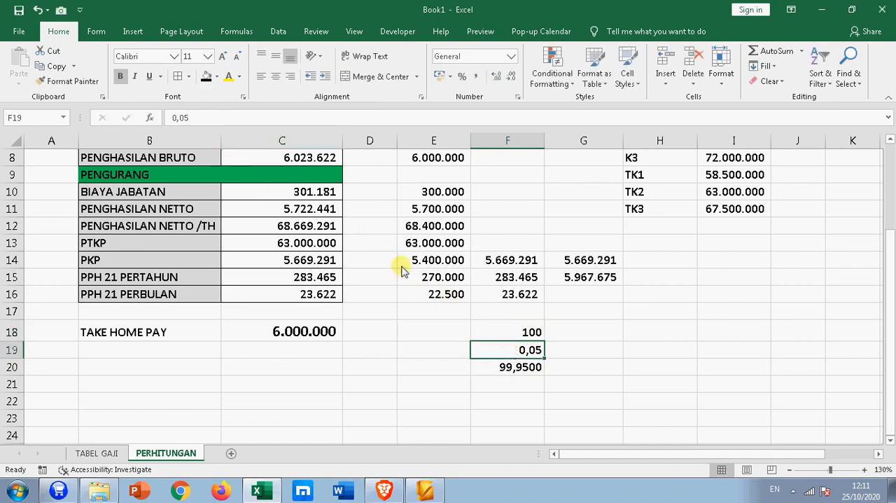
- Clear the helper values and subtraction formula in F18:F20
drag(510, 332, 512, 378)
key(Delete)
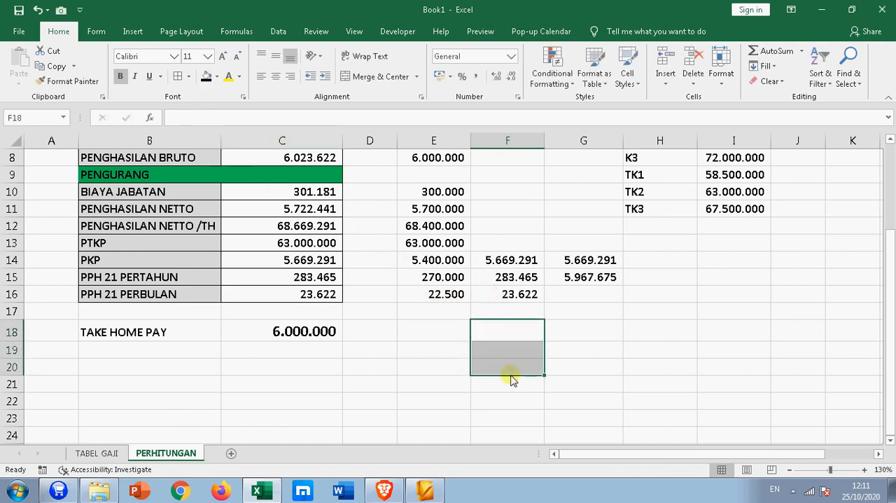
click(507, 352)
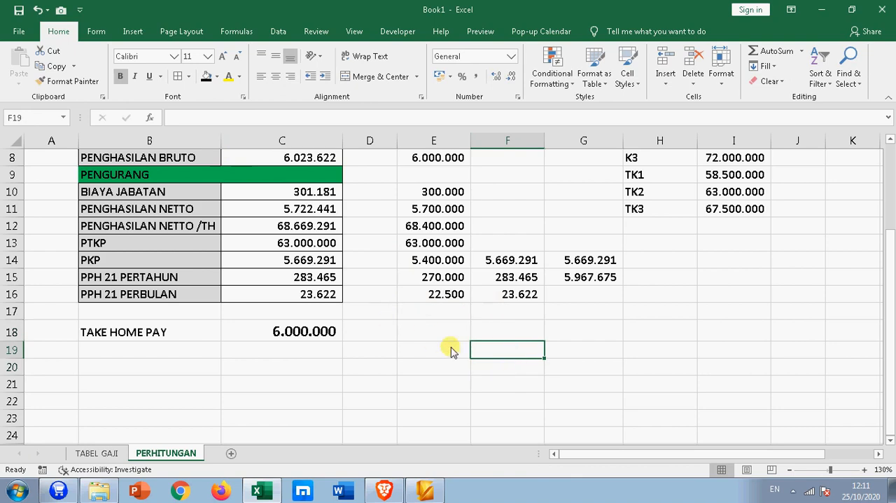
- Enter the formula =E14/F14 in F19 to derive the divisor from the two PKP values
click(581, 265)
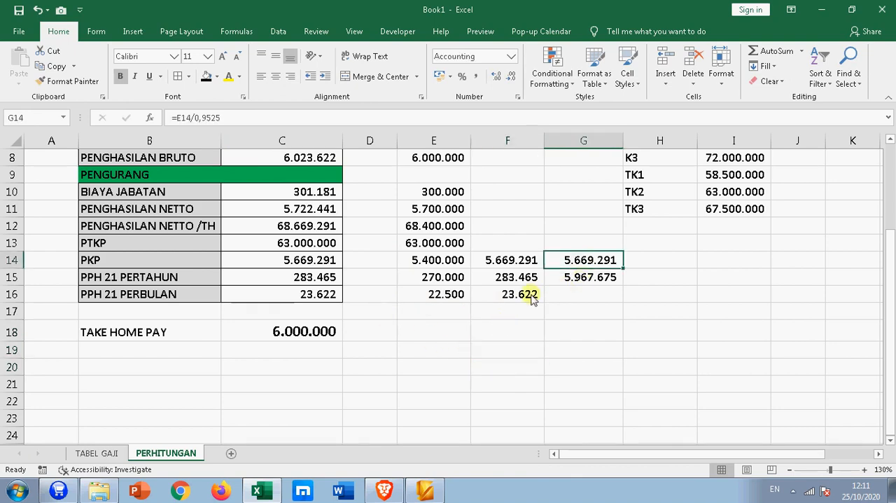
click(511, 258)
click(494, 353)
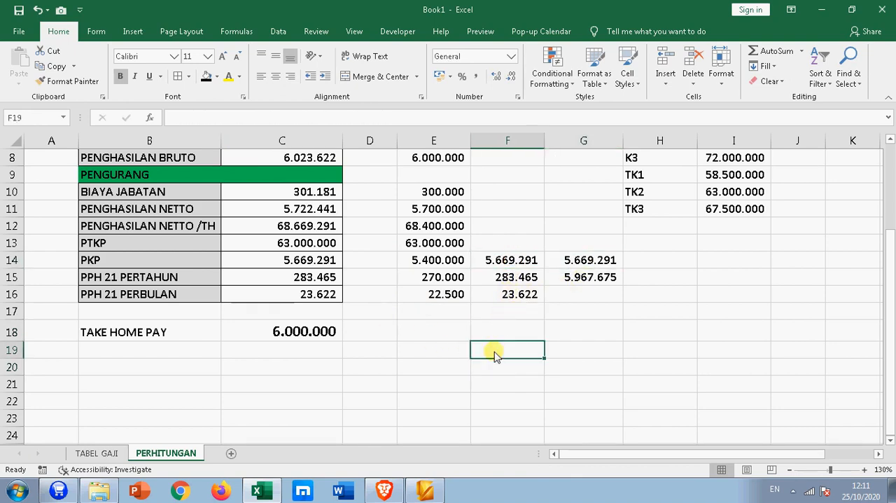
text(=)
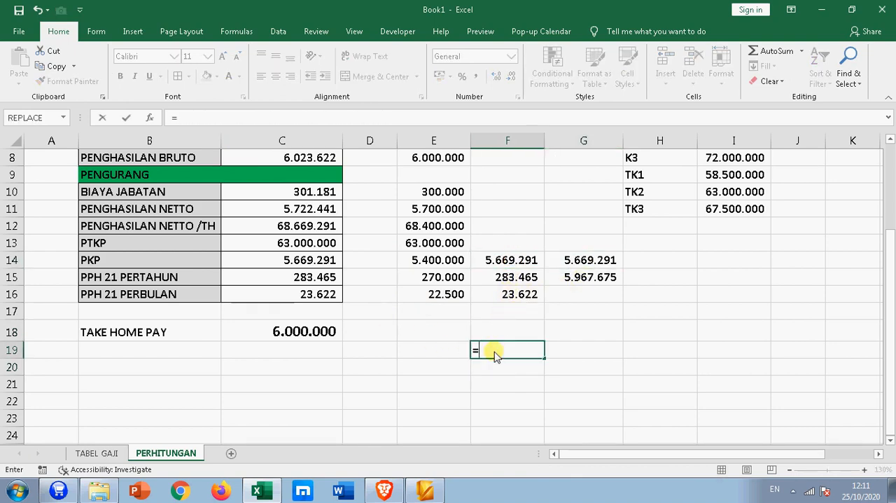
click(512, 260)
click(440, 260)
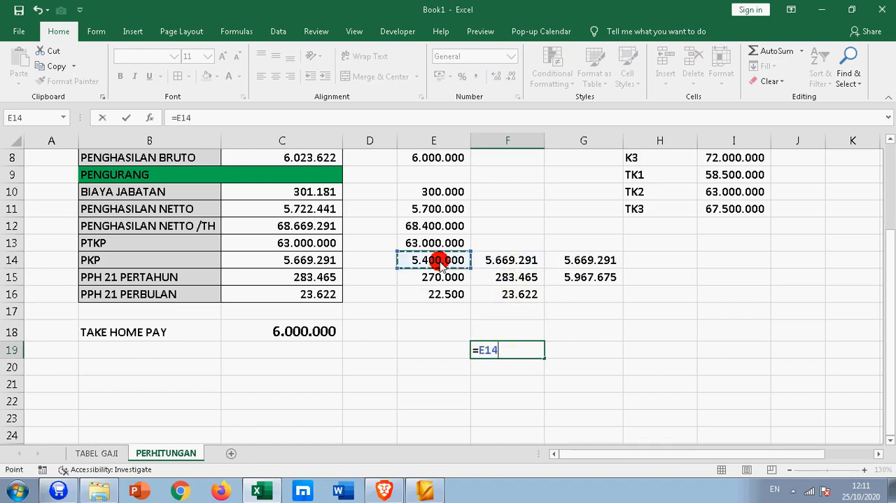
text(/)
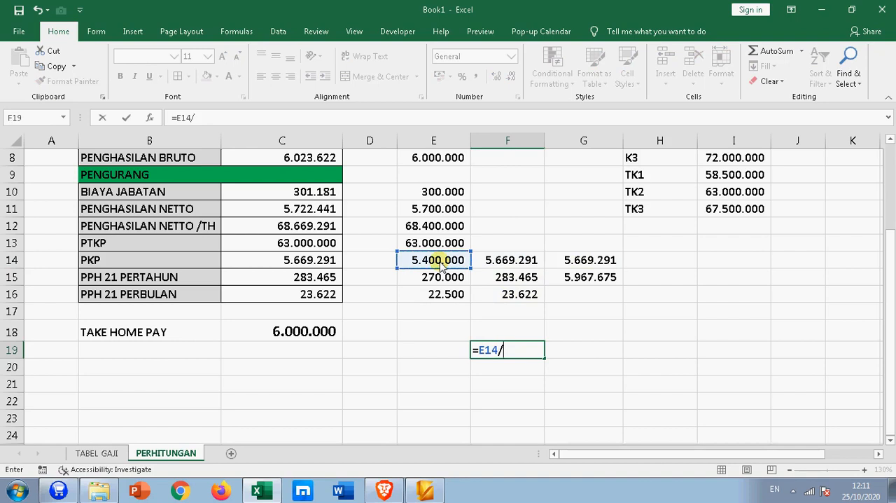
click(489, 260)
key(Return)
key(Up)
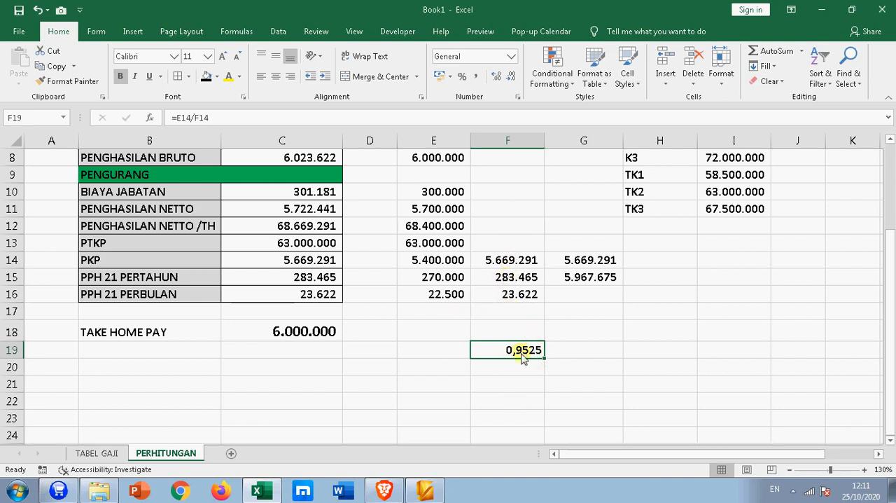
- Vary the displayed decimals of F19 between two and five, ending on four decimal places
click(512, 77)
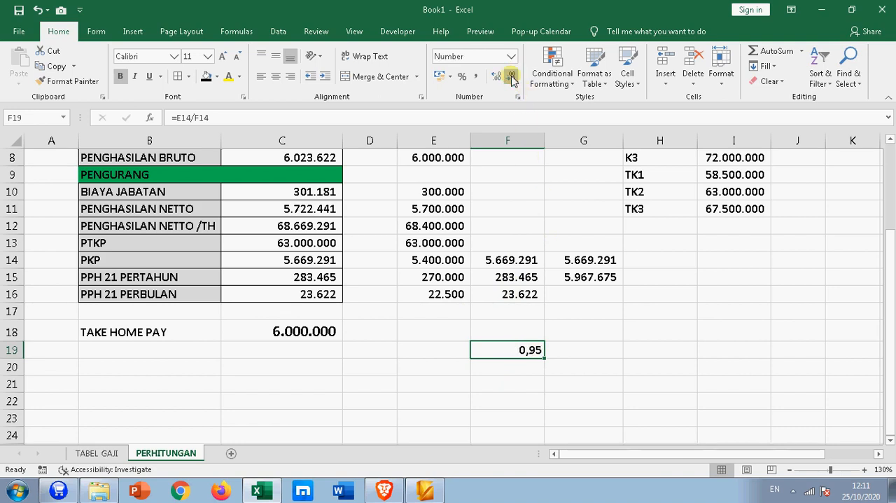
click(538, 355)
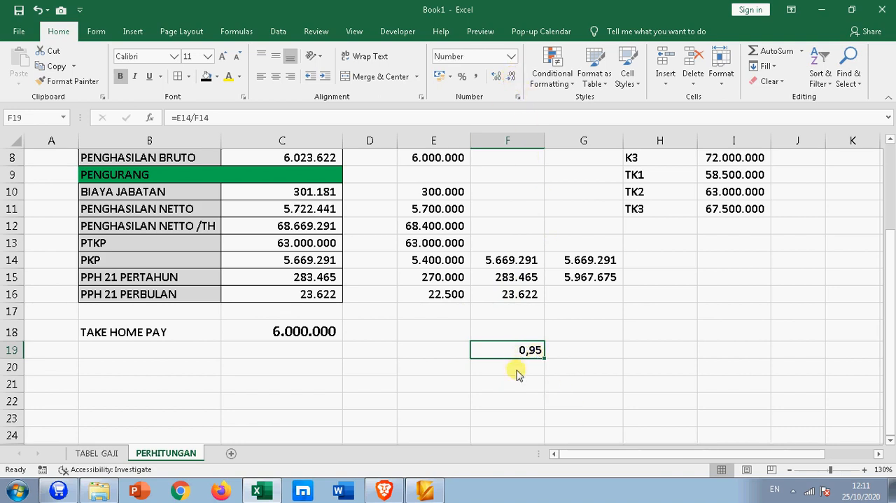
click(496, 79)
click(496, 80)
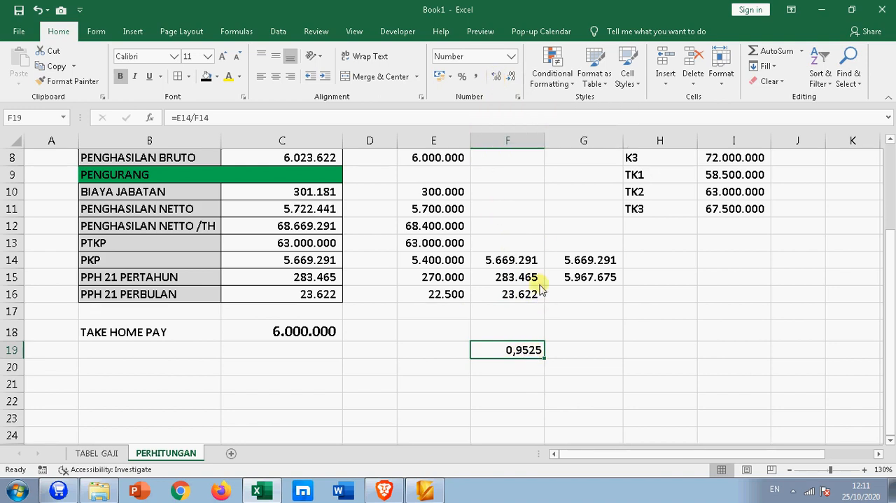
click(497, 79)
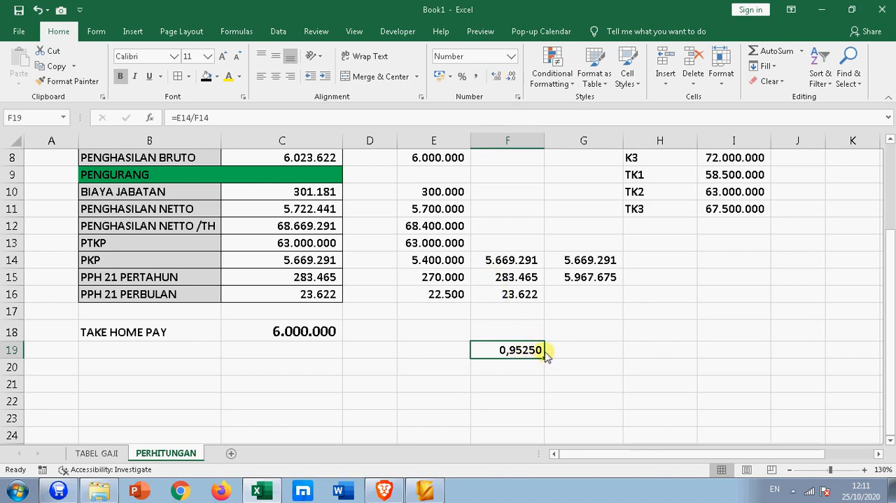
click(512, 77)
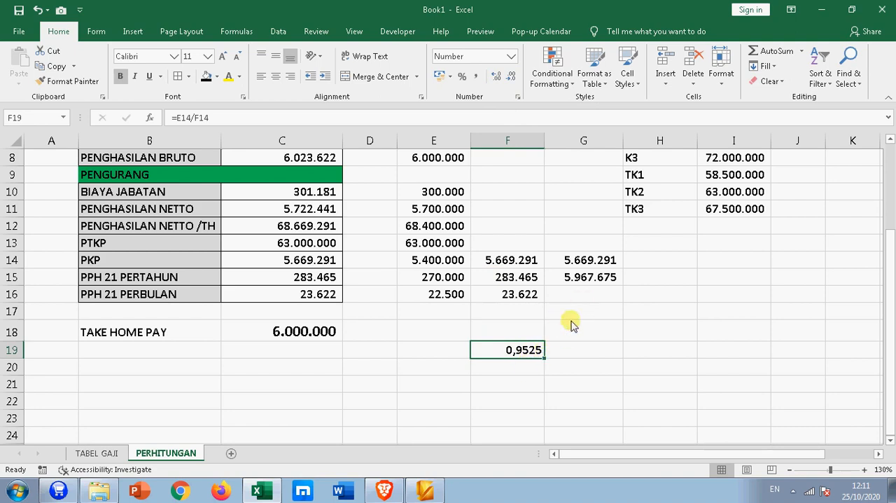
- Examine the gross-up PKP formula in G14 and the cell it references
click(594, 264)
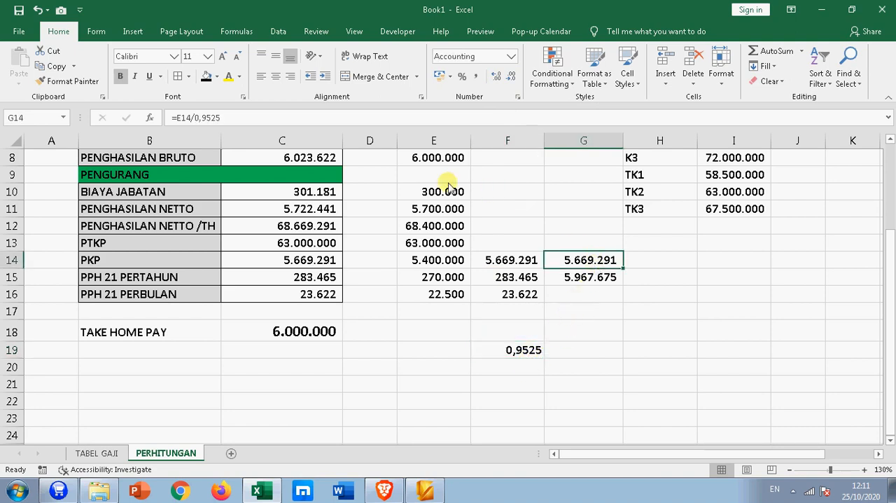
click(426, 117)
click(224, 119)
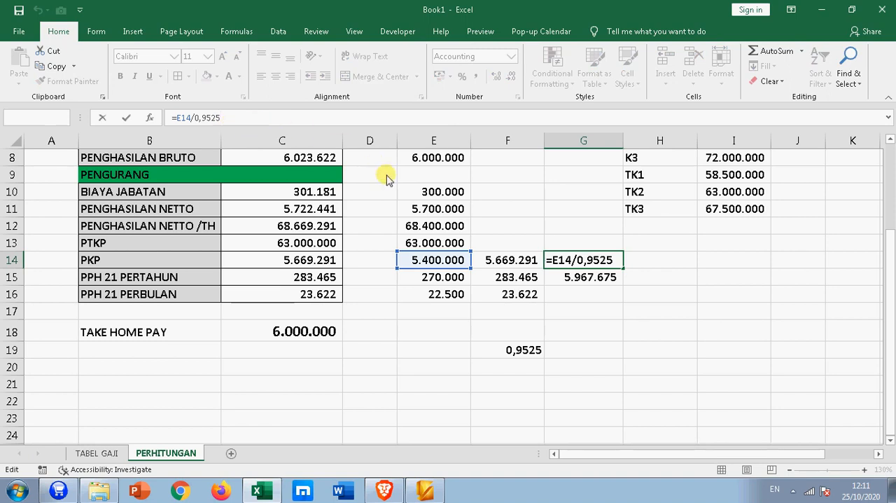
key(Return)
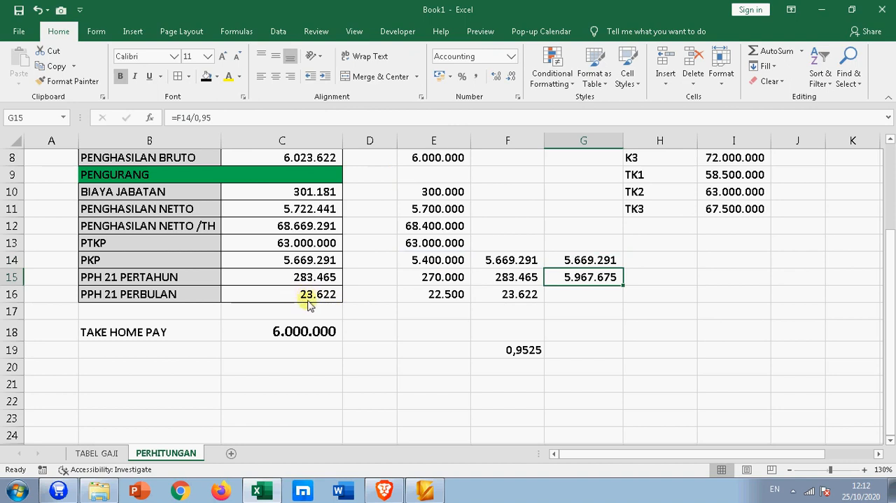
- Clear the test formulas in G14:G15 and the divisor formula in F19
drag(566, 257, 570, 280)
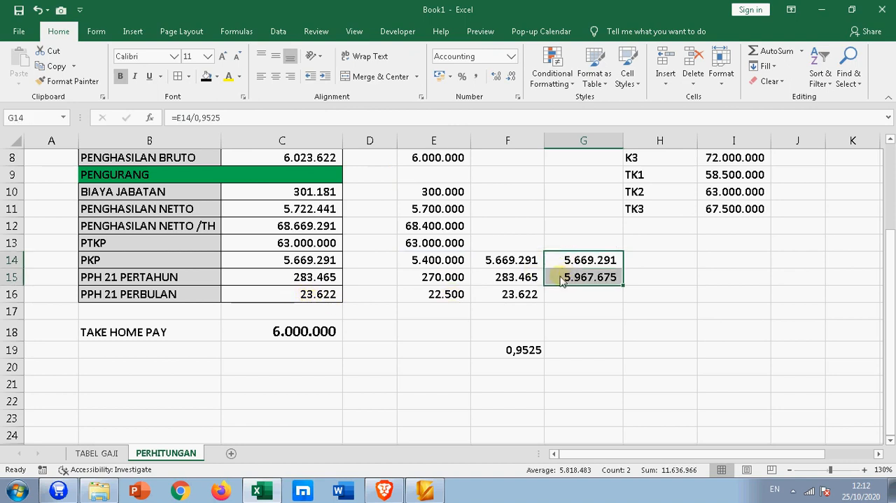
key(Delete)
click(512, 349)
key(Delete)
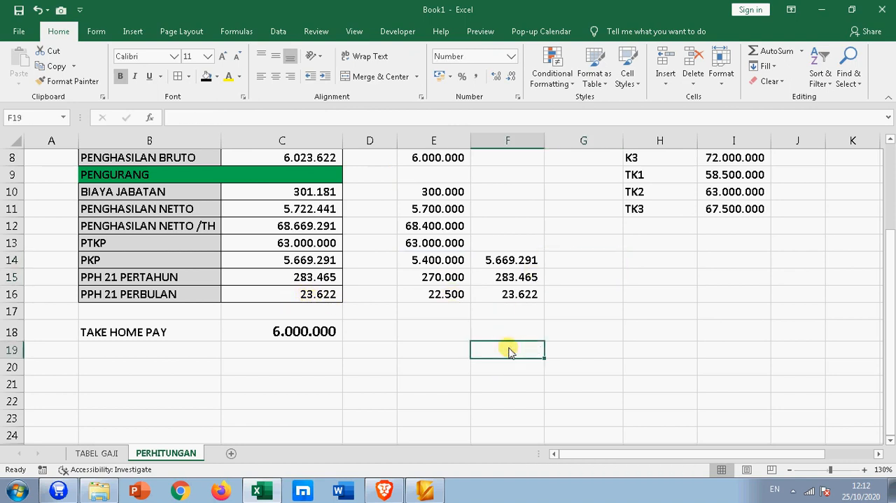
- Hide the helper columns E and F on the PERHITUNGAN sheet
scroll(466, 245, up, 3)
drag(442, 140, 480, 139)
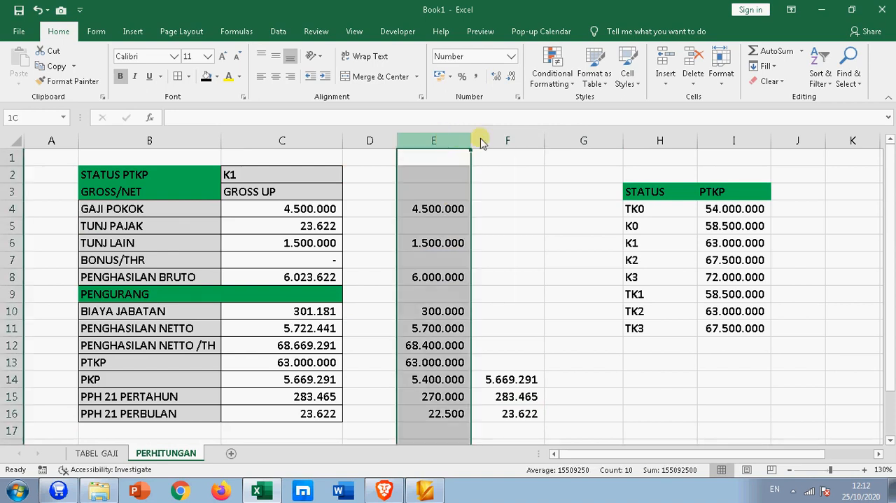
right_click(501, 138)
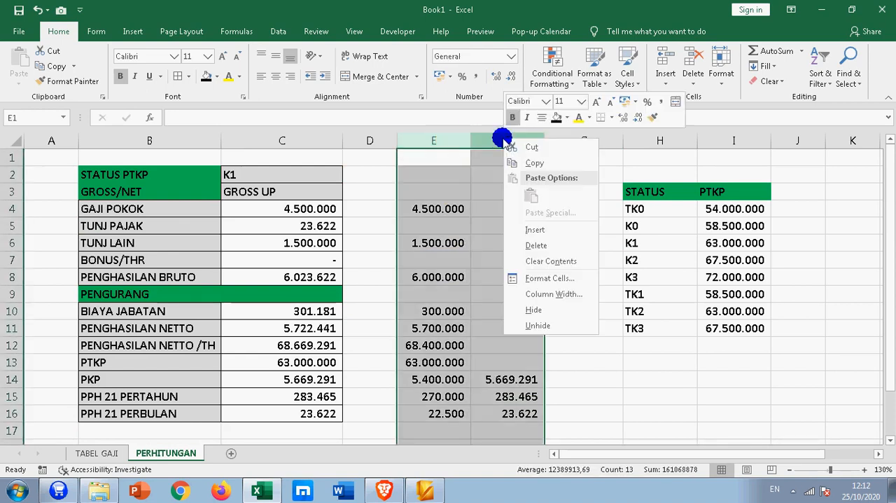
click(549, 310)
click(534, 344)
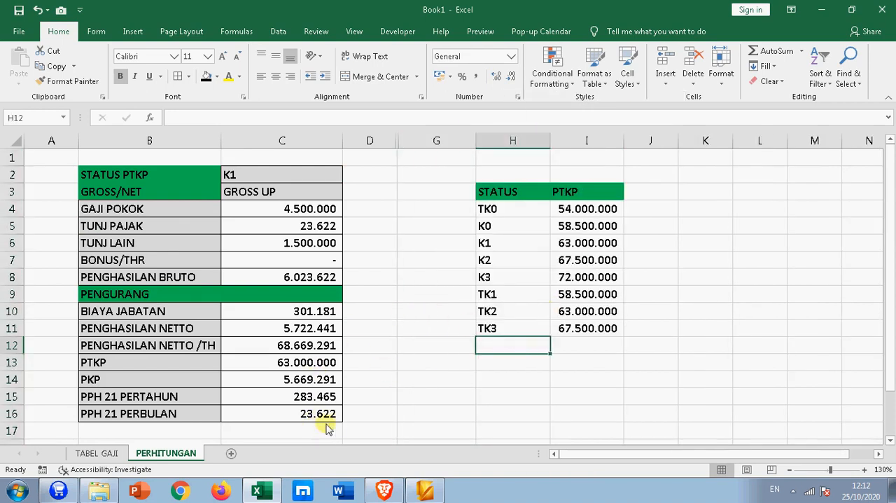
- Examine the PKP formula in C14 of the calculation table
scroll(333, 429, down, 1)
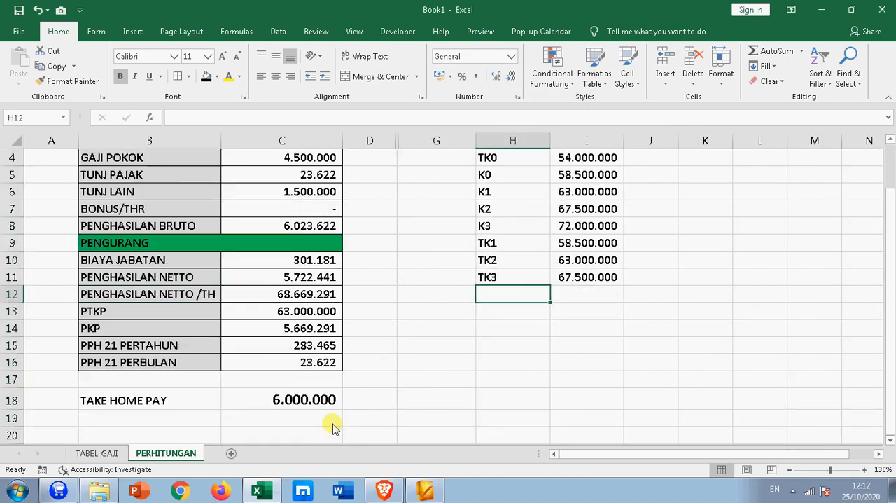
click(308, 329)
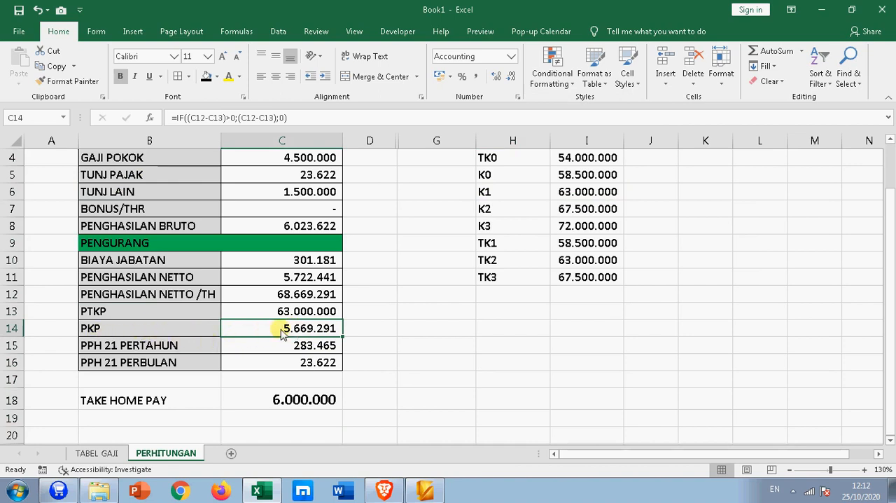
- Set the GROSS/NET method in C3 to NETTO and examine the PKP in C14
scroll(282, 333, up, 1)
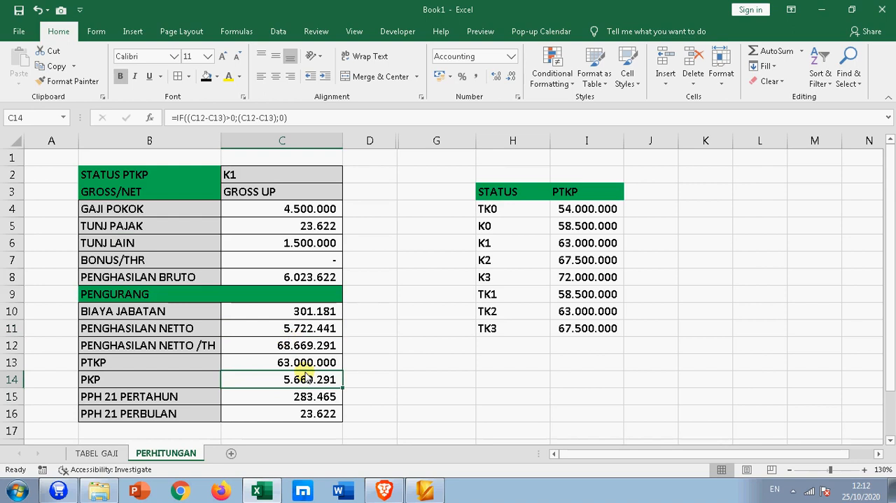
click(334, 194)
click(348, 194)
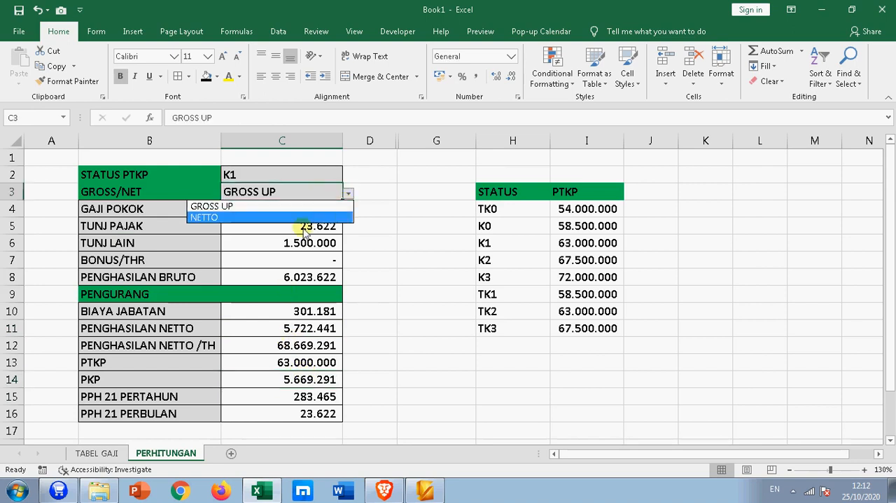
click(303, 219)
click(313, 379)
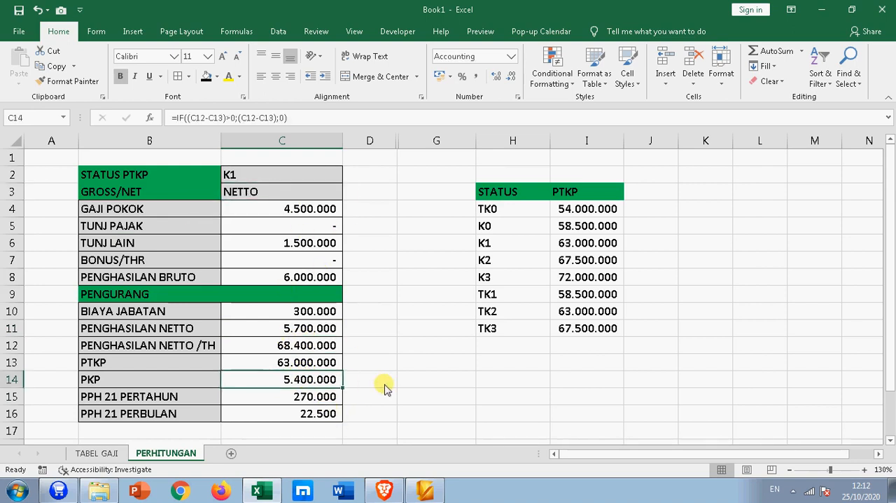
- Switch the method in C3 back to GROSS UP and examine the PKP, monthly PPH 21 and TUNJ PAJAK cells
click(342, 193)
click(348, 194)
click(284, 203)
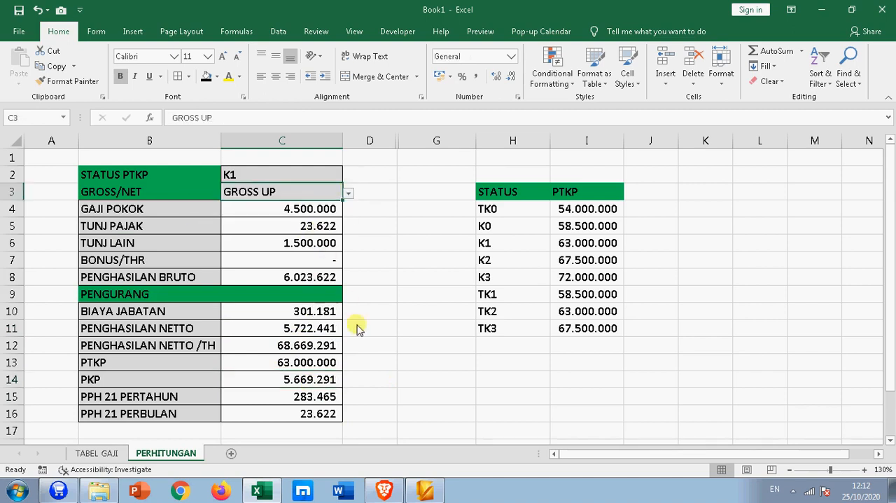
click(308, 386)
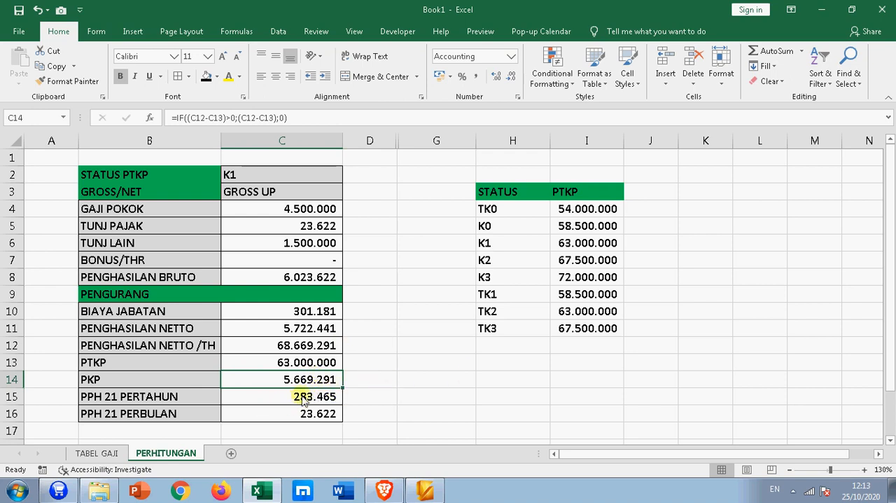
click(314, 416)
click(270, 224)
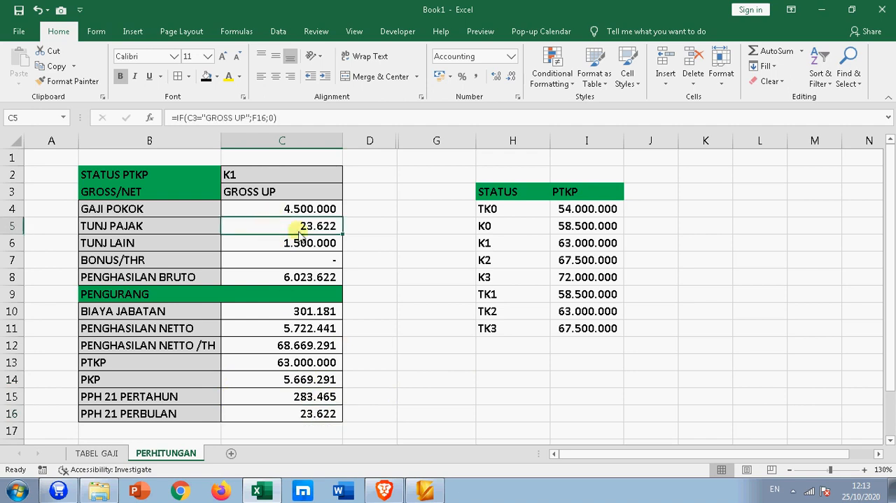
click(413, 344)
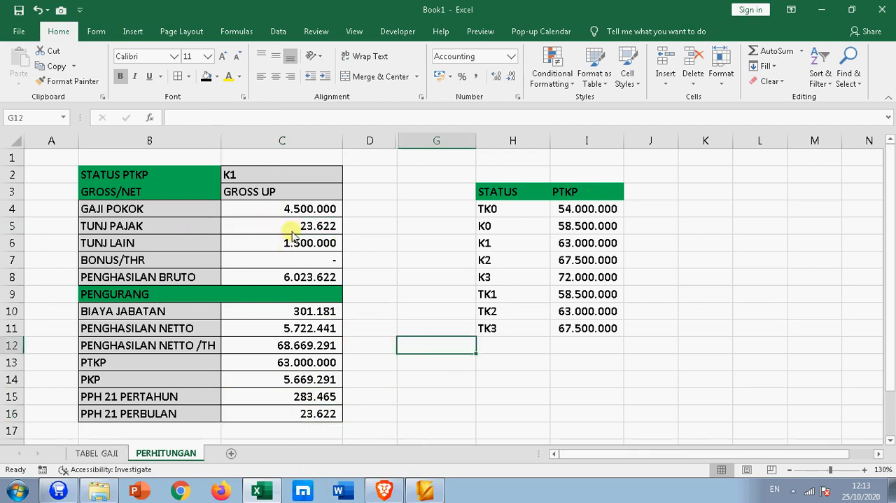
- Set C3 to NETTO again and compare TUNJ PAJAK in C5 with PPH 21 PERBULAN in C16
click(307, 192)
click(348, 193)
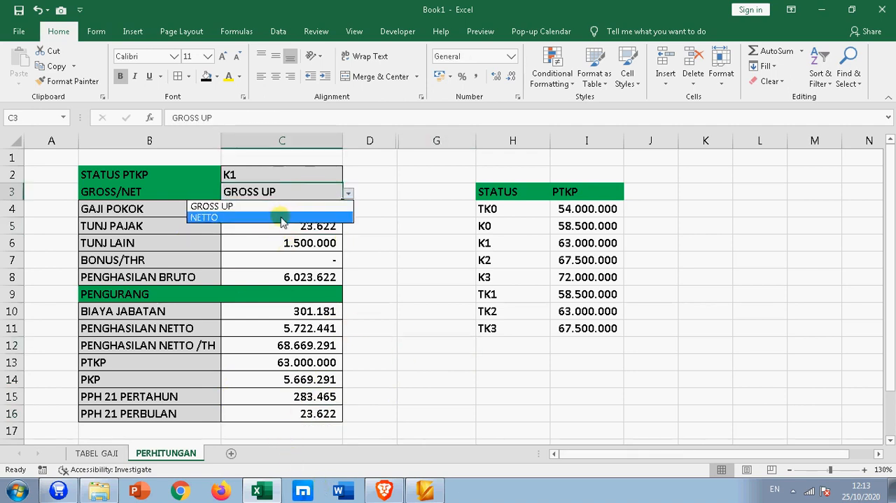
click(280, 215)
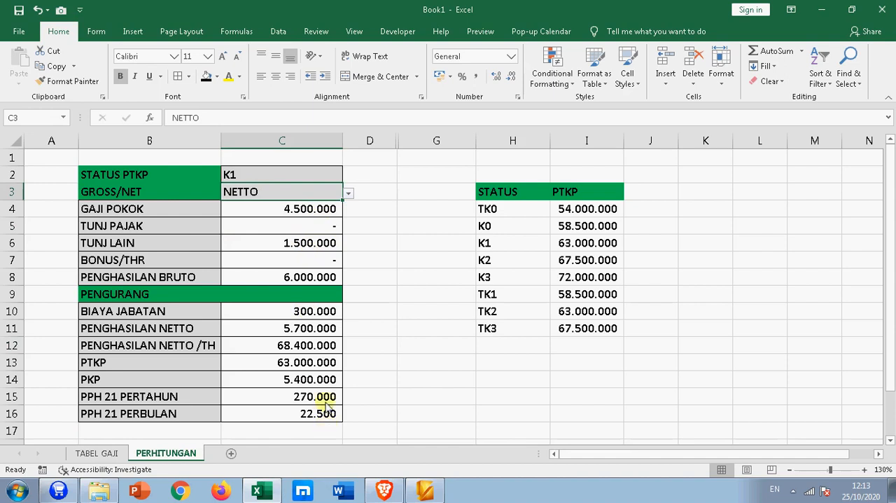
click(297, 230)
click(321, 414)
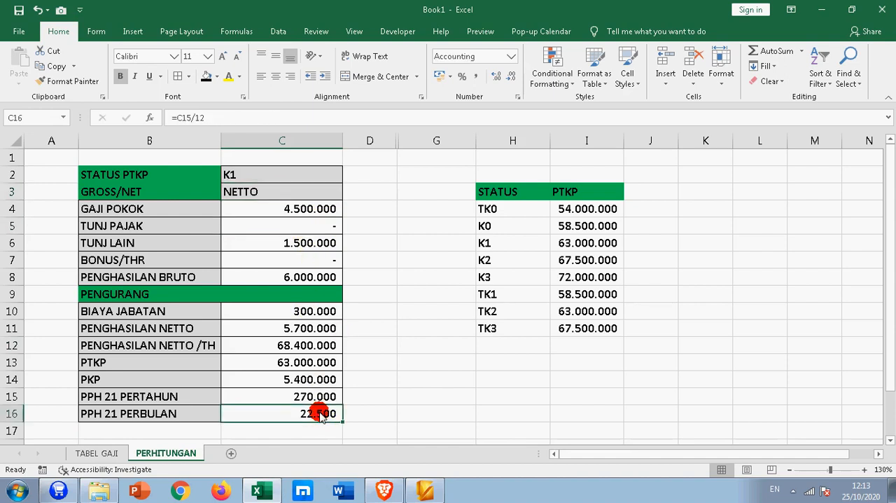
- Return C3 to GROSS UP and compare TUNJ PAJAK in C5 with PPH 21 PERBULAN in C16
click(322, 194)
click(348, 193)
click(313, 210)
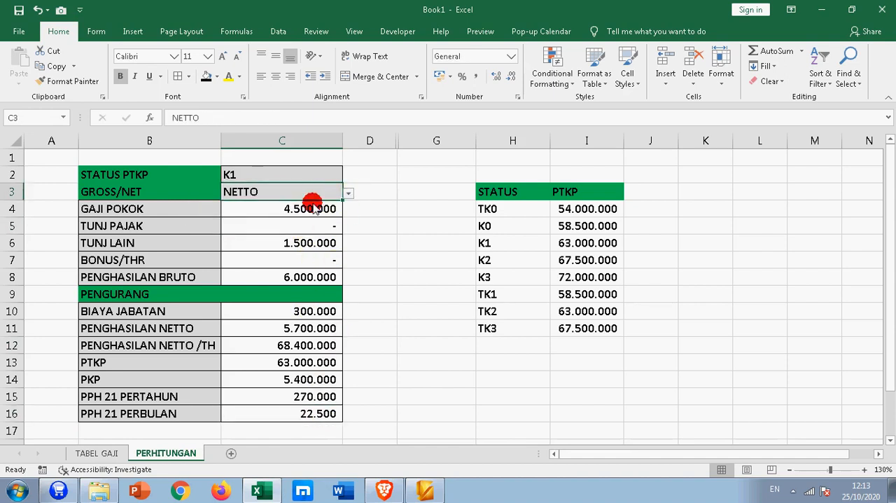
click(312, 232)
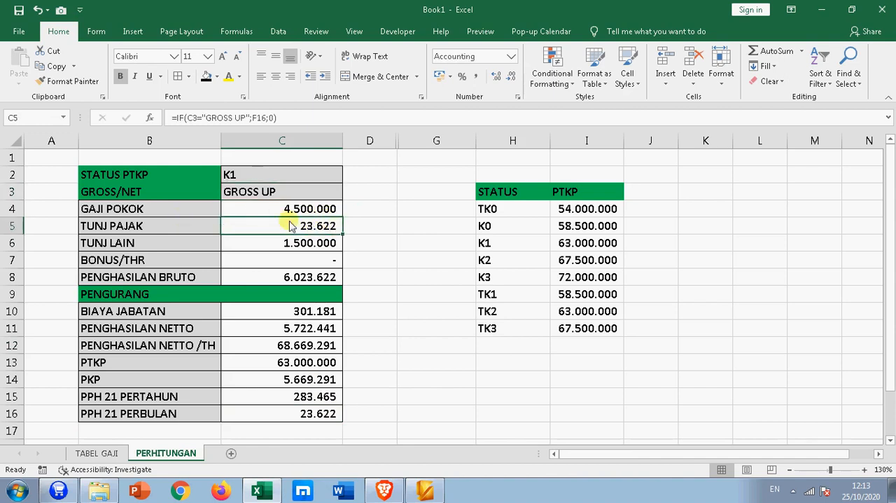
click(317, 413)
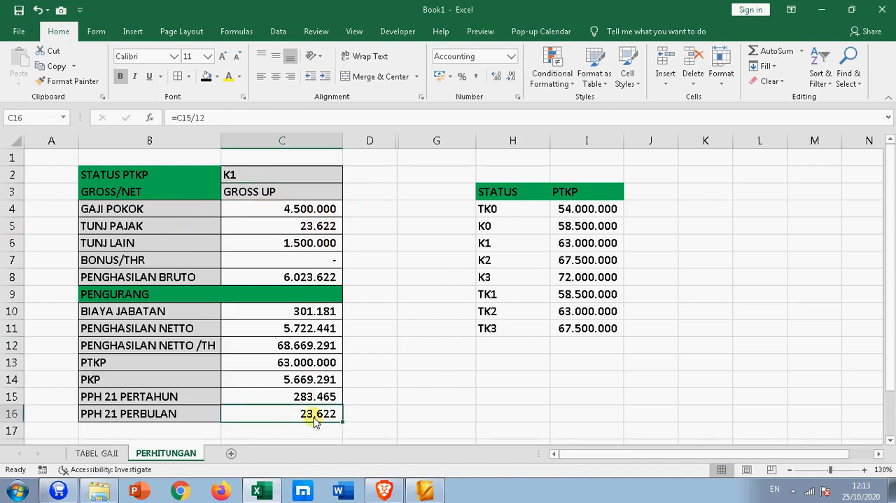
click(356, 400)
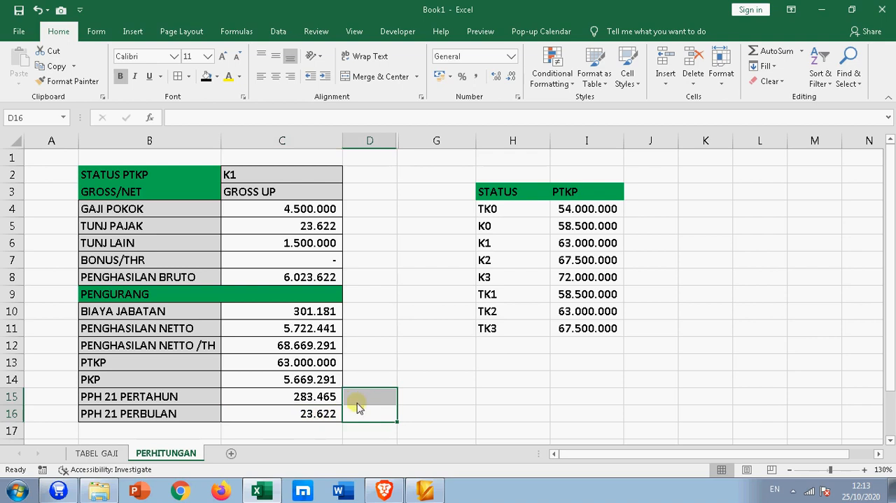
- On the TABEL GAJI sheet, set the METODE in F9 to GROSS UP
click(105, 453)
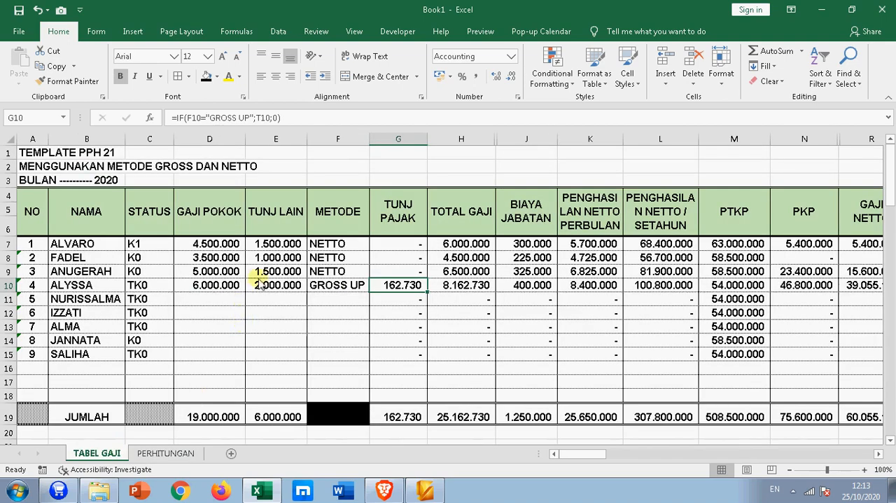
click(96, 234)
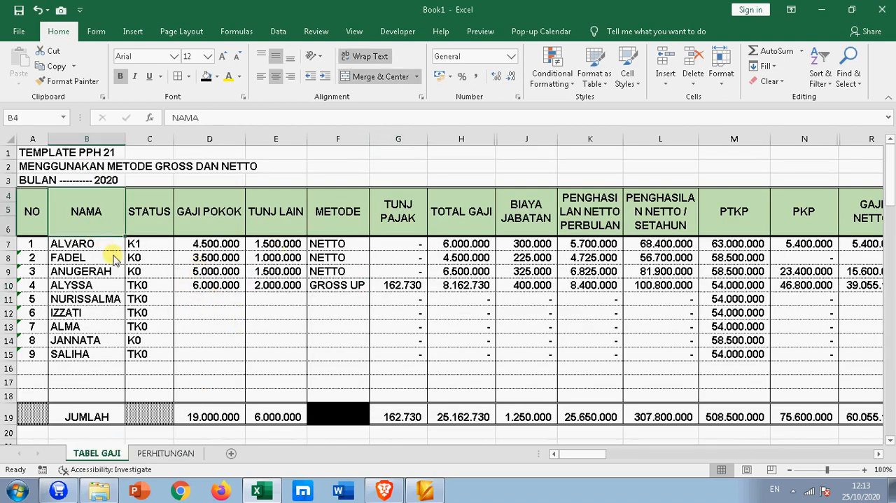
click(341, 271)
click(375, 272)
click(348, 290)
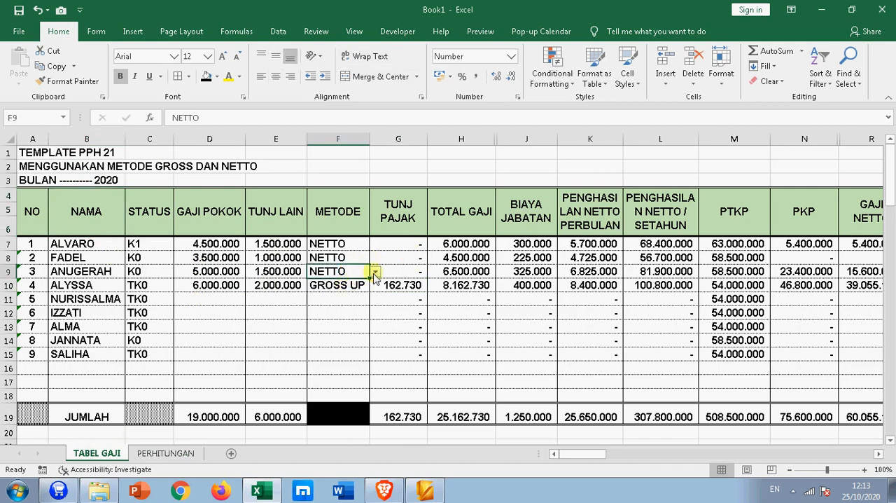
click(373, 272)
click(353, 282)
- Set the METODE in F8 and F7 to GROSS UP
click(366, 257)
click(376, 259)
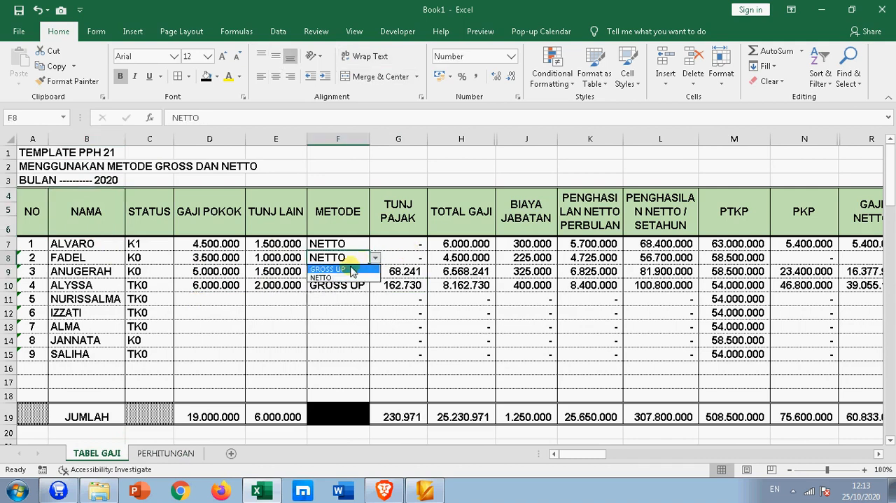
click(352, 269)
click(366, 243)
click(375, 244)
click(354, 255)
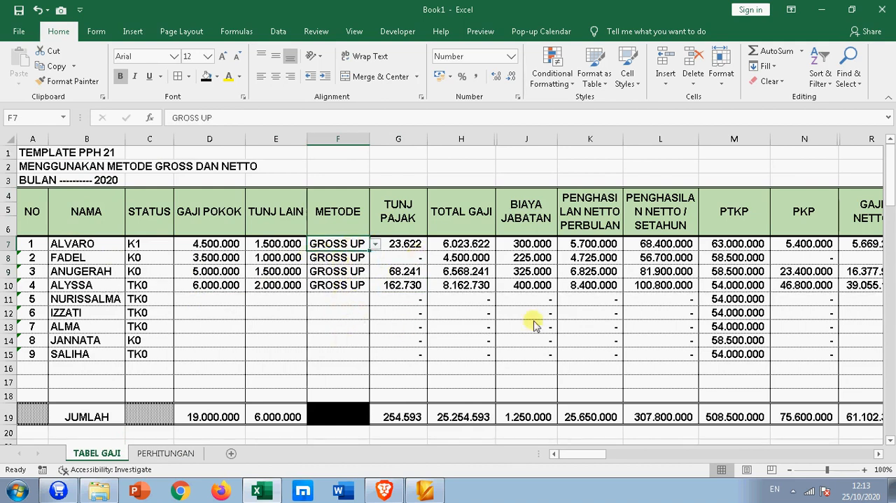
- Set the tax STATUS of the fourth employee in C10 to K1
drag(581, 454, 545, 455)
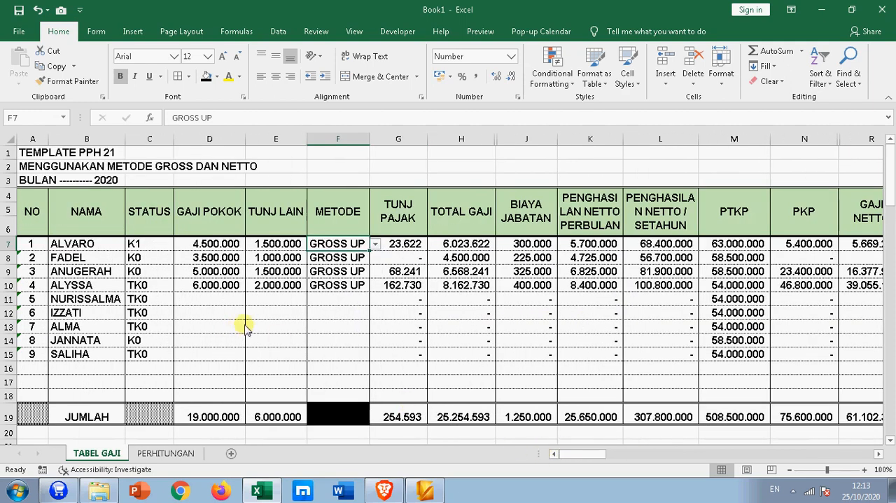
click(137, 283)
click(179, 286)
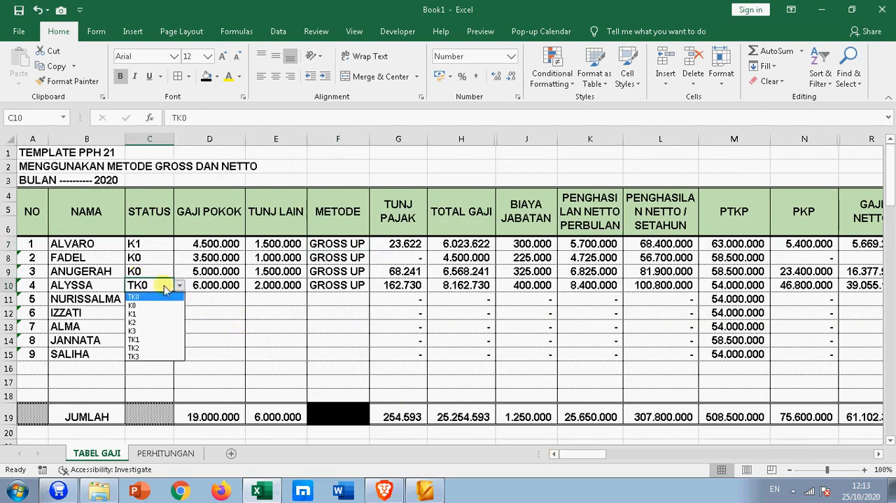
click(150, 297)
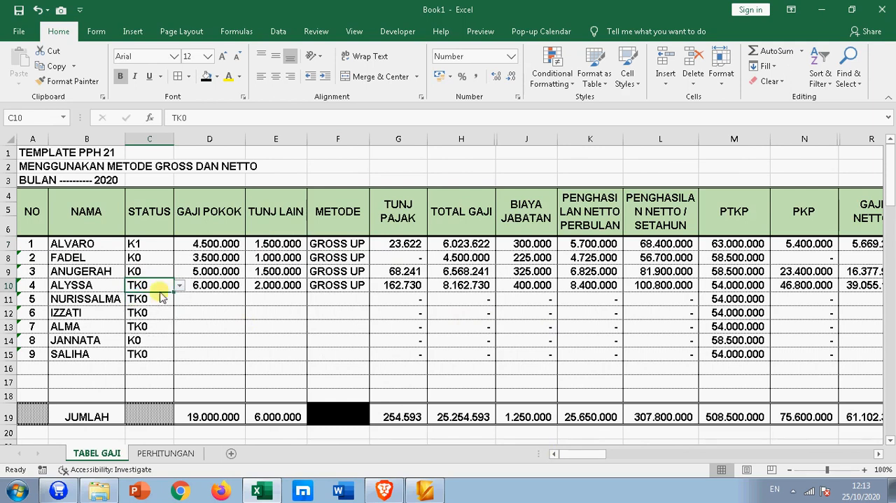
click(180, 285)
click(144, 315)
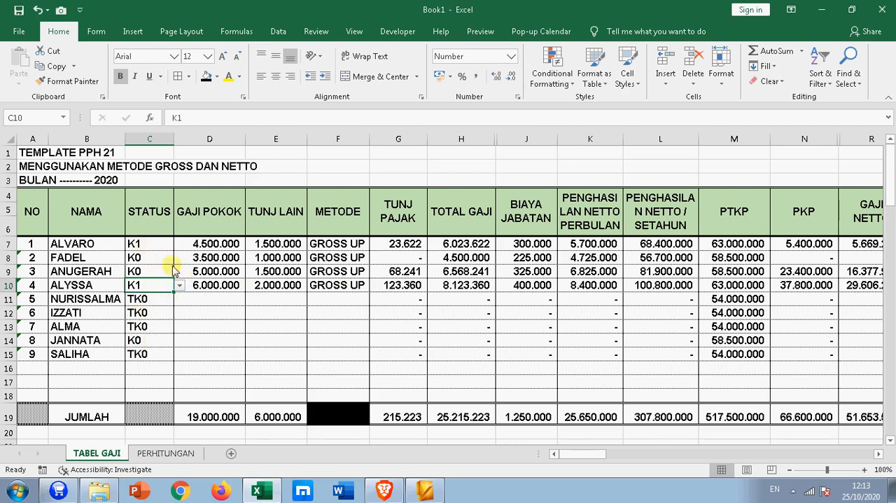
- Select the STATUS/PTKP table H3:I11 on the PERHITUNGAN sheet and review how its range name is defined, without creating a new name
click(148, 456)
drag(491, 193, 598, 328)
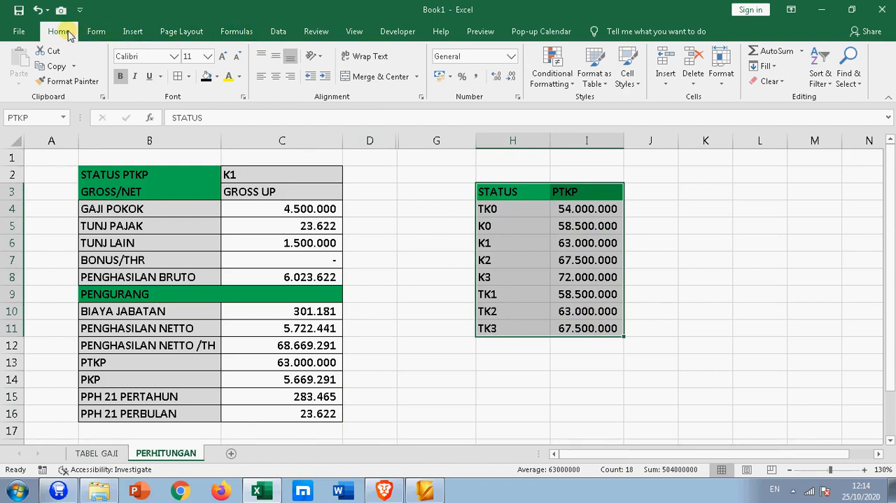
click(241, 33)
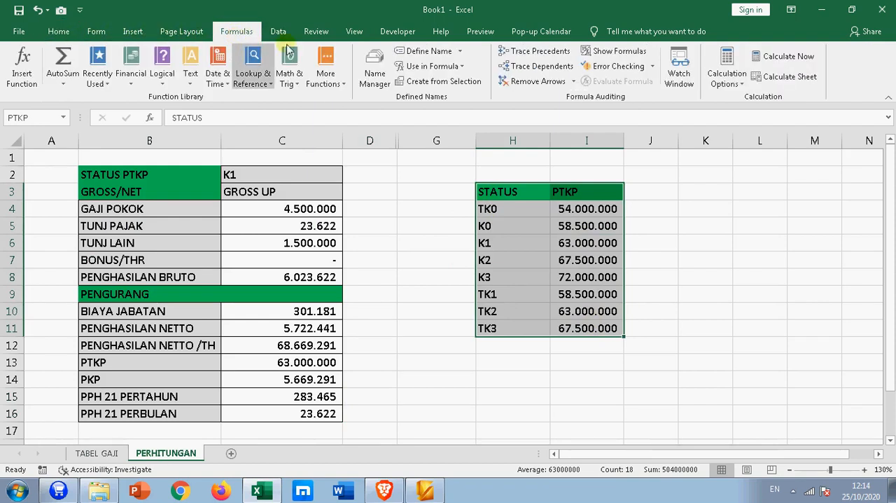
click(430, 51)
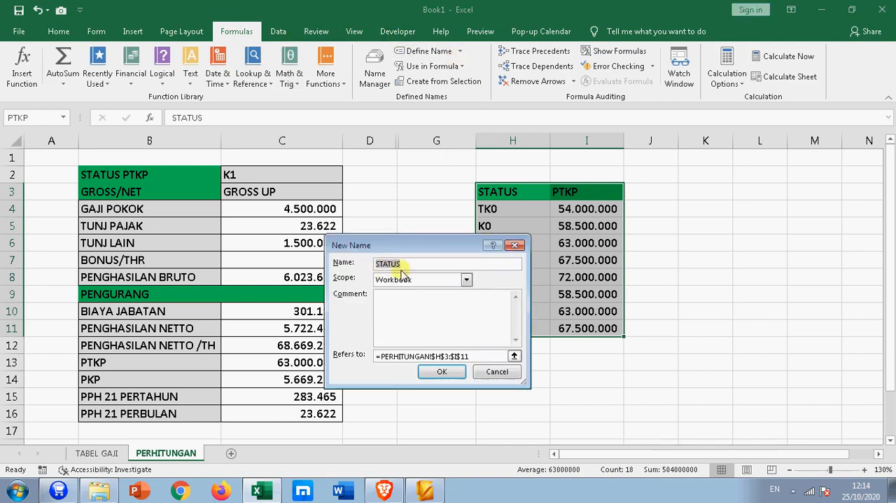
click(492, 372)
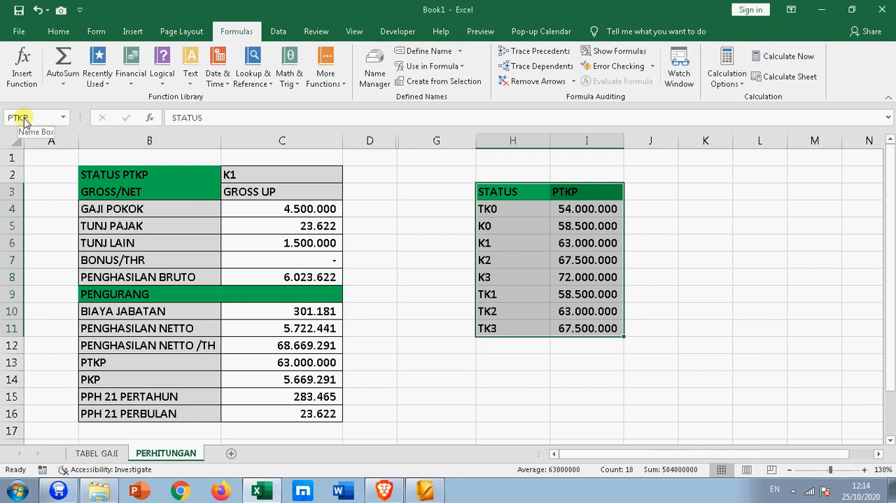
click(400, 372)
- Apply all borders to the STATUS/PTKP table in H3:I11
drag(512, 192, 587, 329)
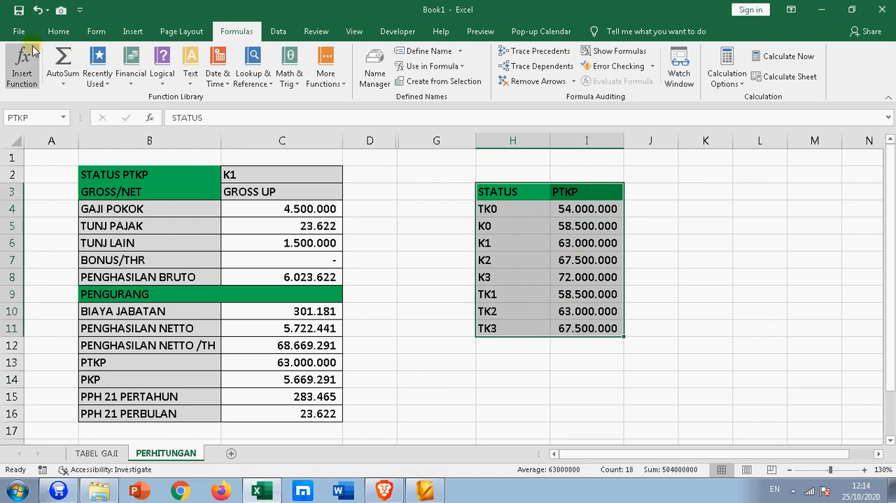
click(56, 31)
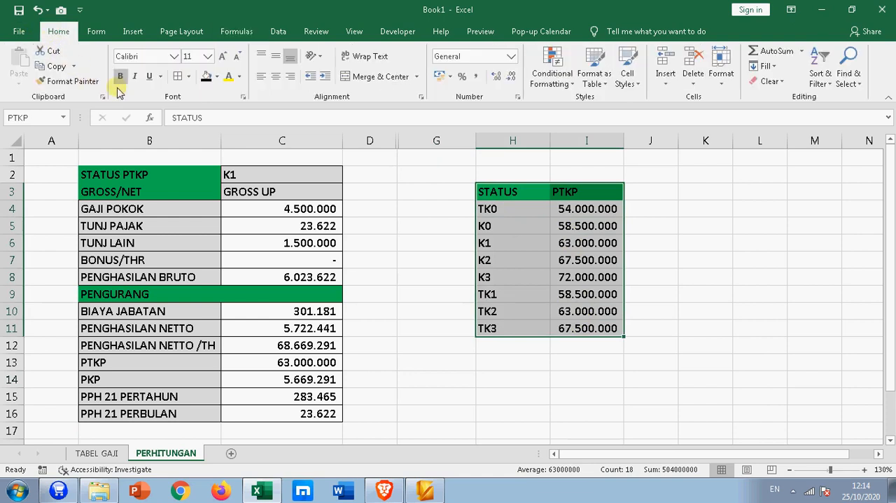
click(177, 77)
click(383, 262)
- Examine the PTKP VLOOKUP formula in M7 of TABEL GAJI, its status in C7 and the PTKP table it references
click(104, 454)
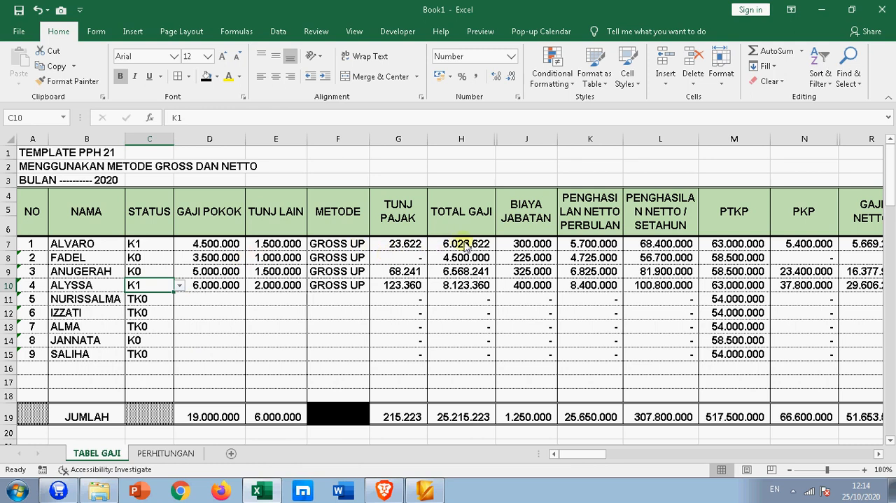
click(153, 245)
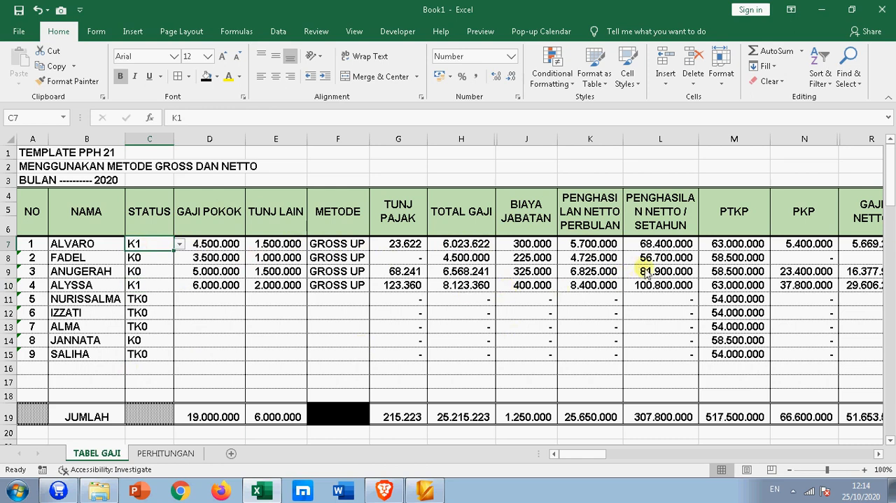
click(718, 243)
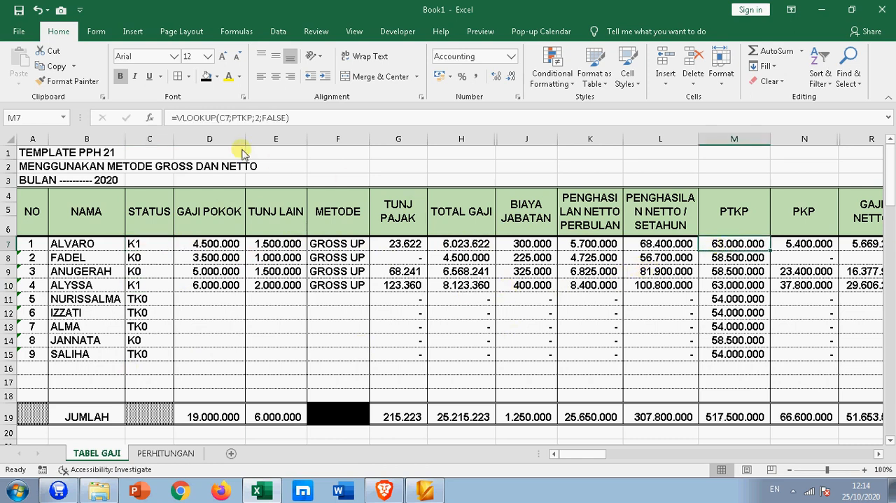
click(207, 118)
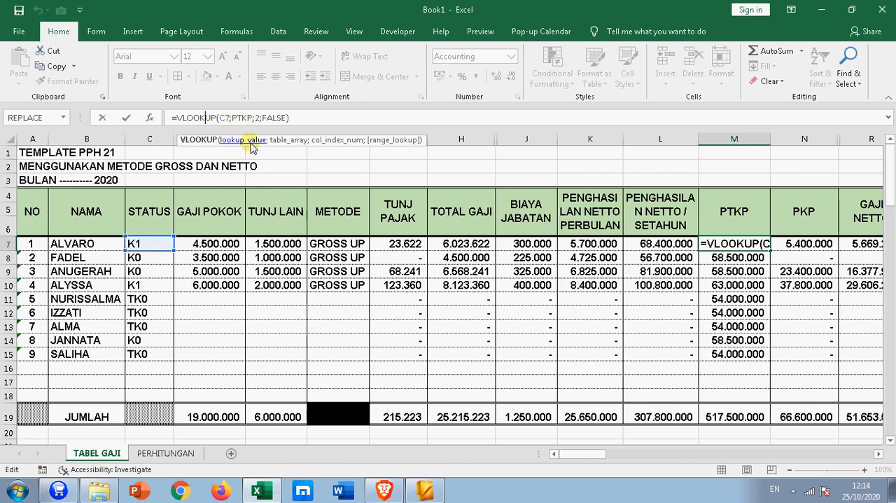
key(Return)
click(166, 453)
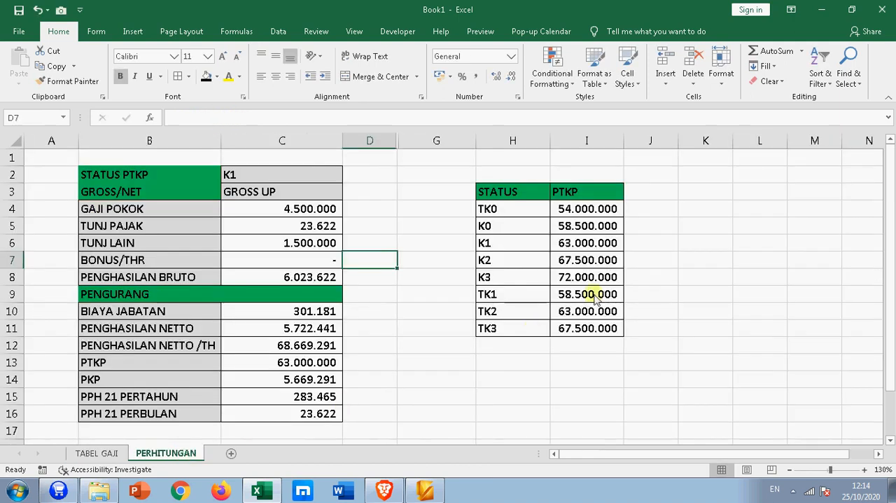
click(101, 450)
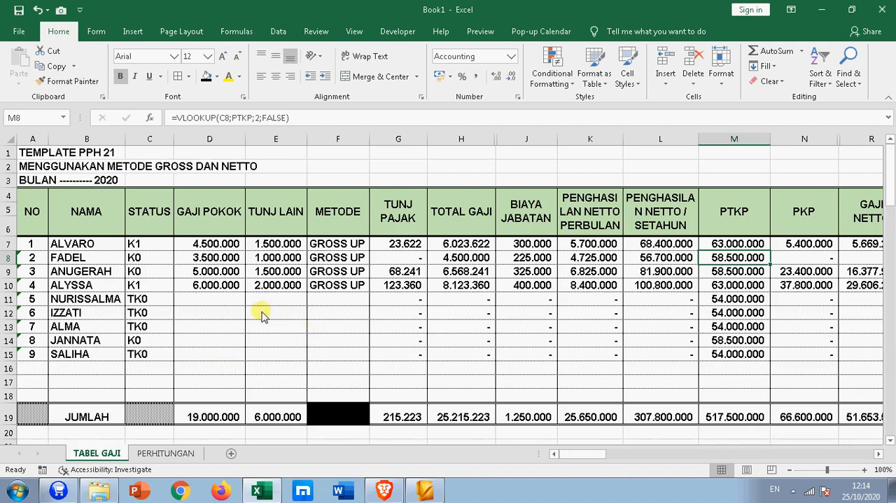
- Review the template's title rows 1 to 3 on the TABEL GAJI sheet, including the month line in A3
click(37, 154)
drag(37, 154, 126, 175)
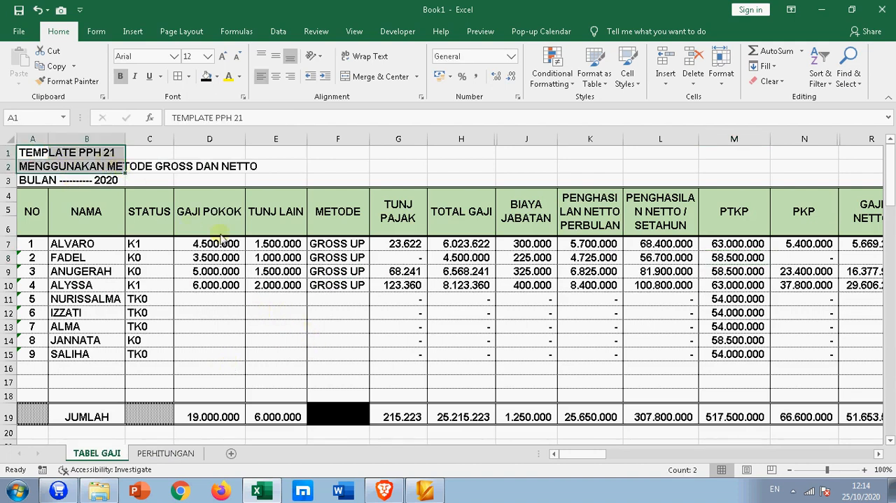
click(190, 163)
click(57, 180)
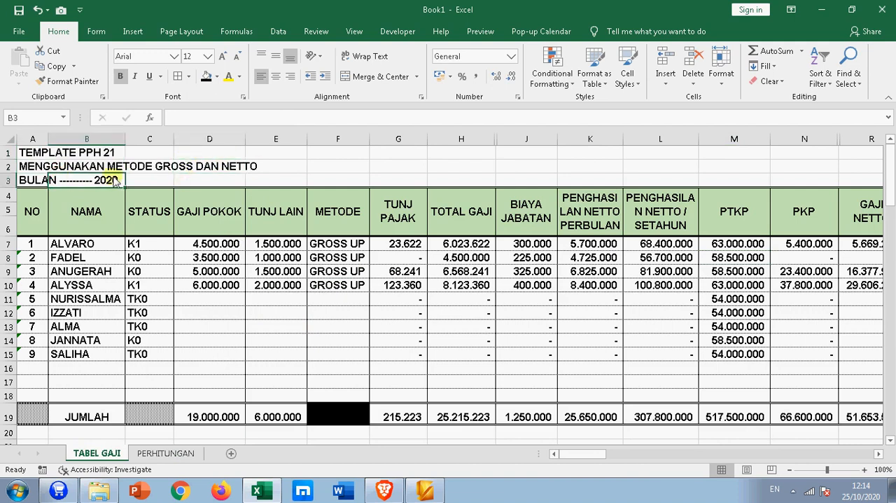
click(40, 179)
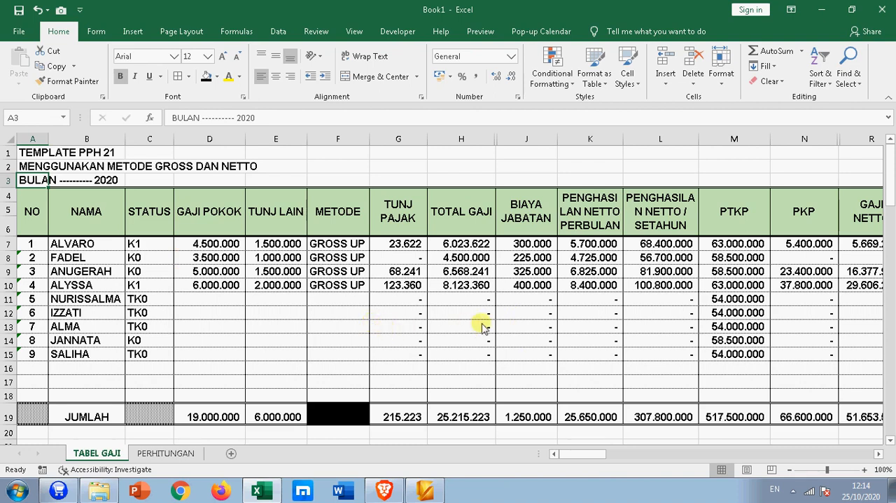
drag(571, 455, 533, 458)
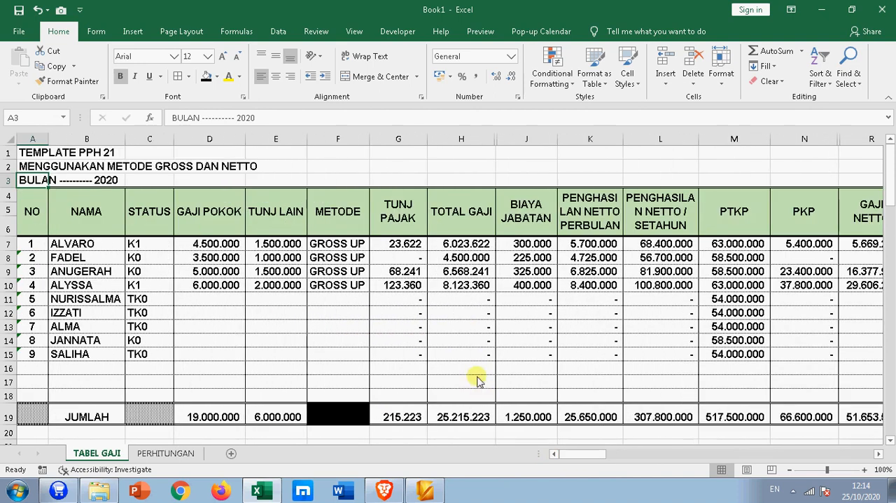